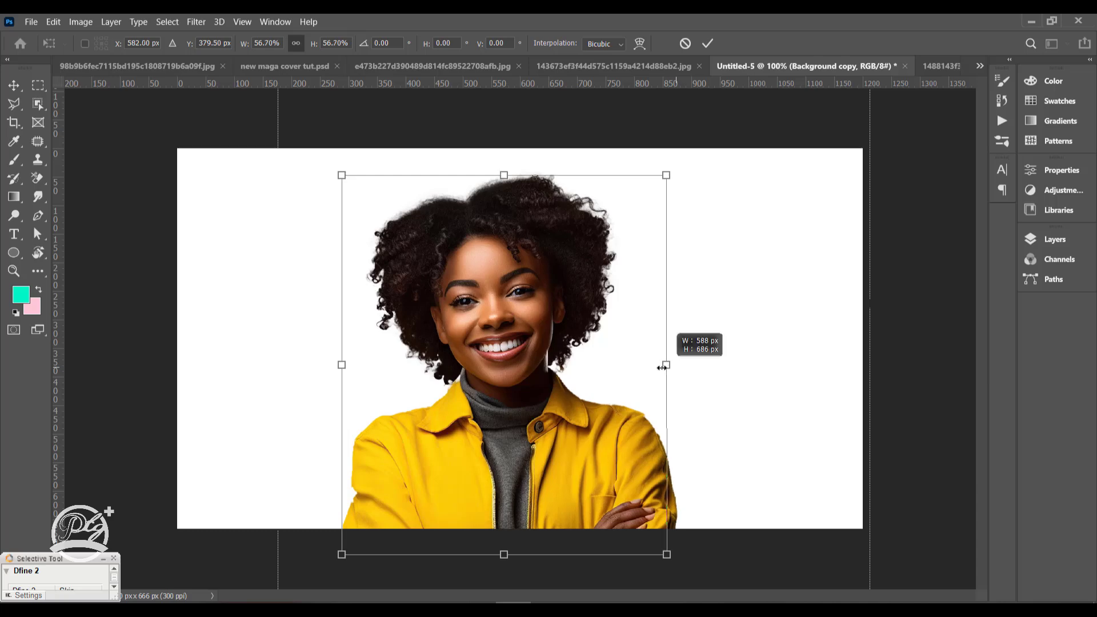
Scale down the woman's cutout proportionally, position it near the canvas centre and apply the transform.
left_click_drag(494, 314, 512, 306)
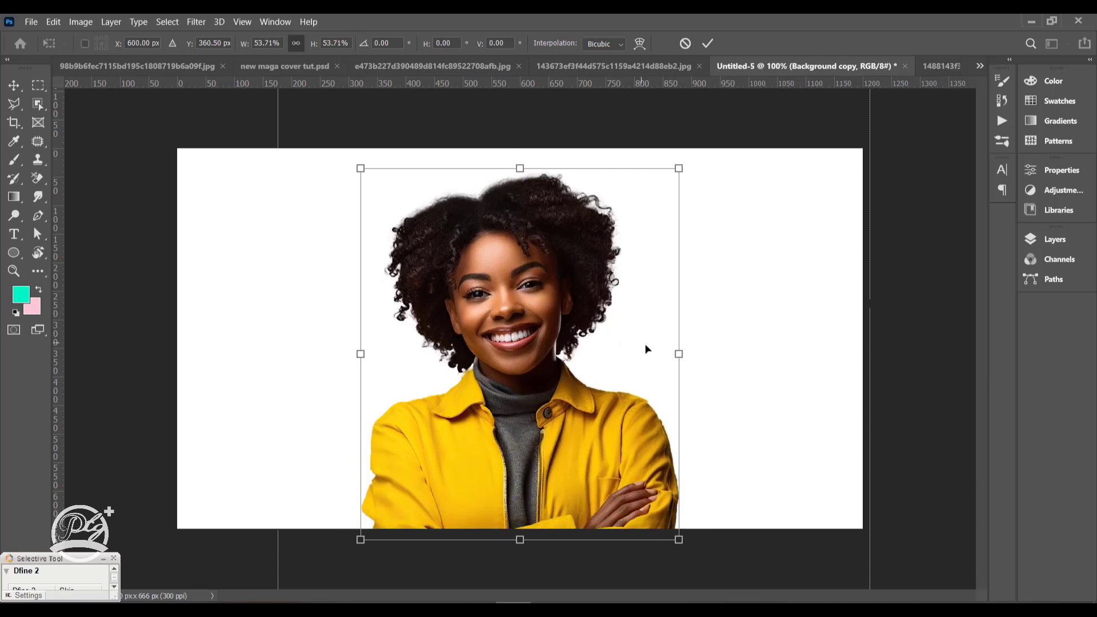
mouse_move(681, 353)
left_mouse_down()
mouse_move(639, 353)
mouse_move(662, 353)
left_mouse_up()
key("Return")
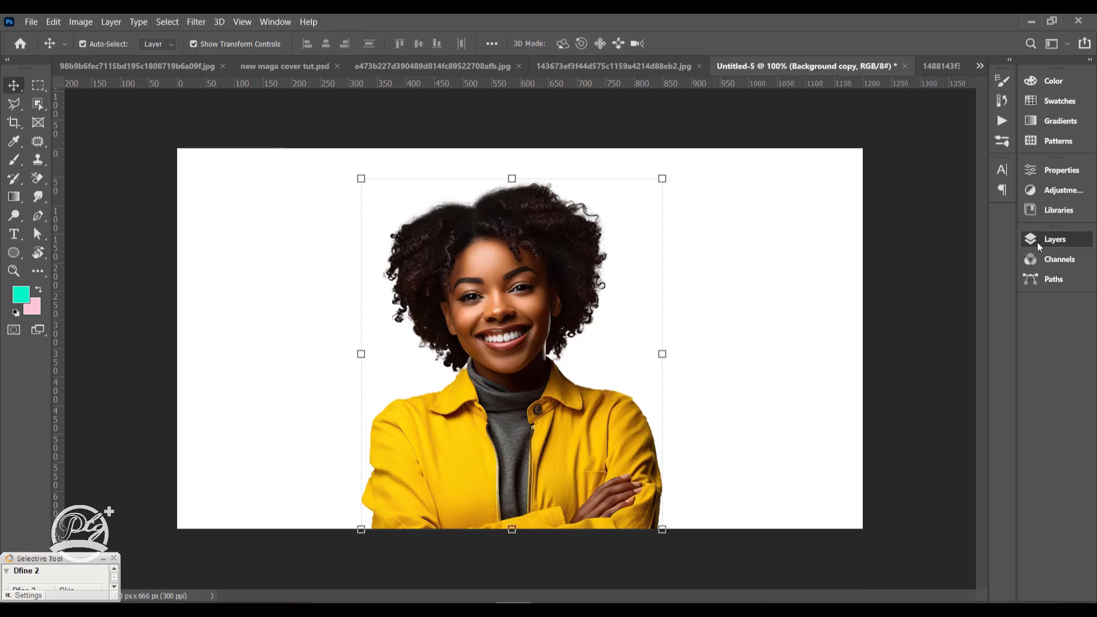
Add a Gradient fill layer directly above the white Layer 0.
left_click(1037, 242)
left_click(898, 488)
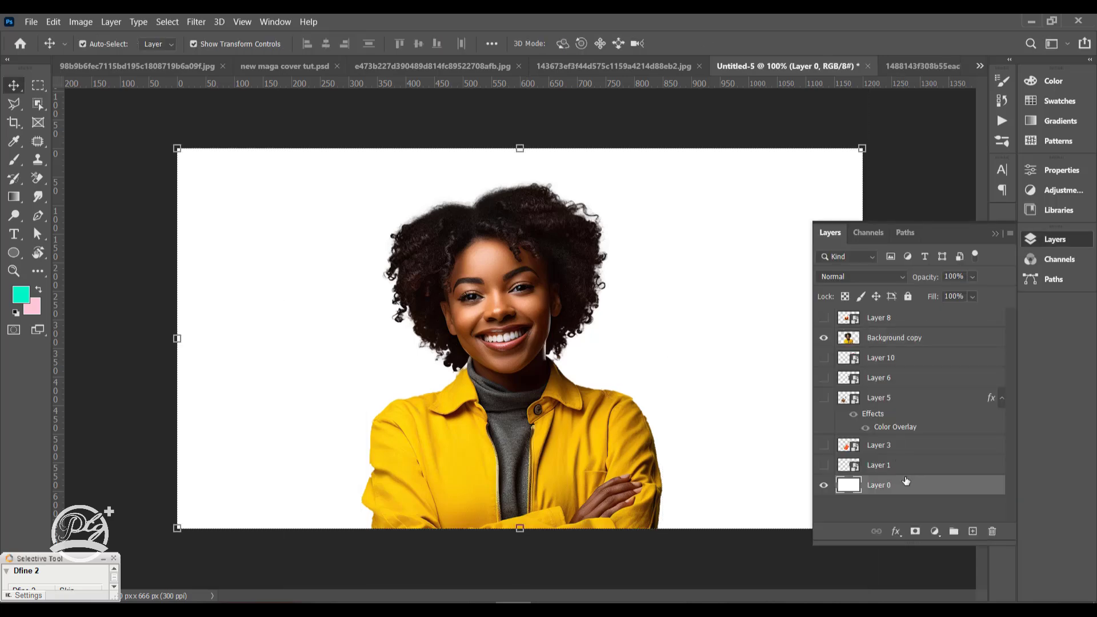
left_click(935, 532)
left_click(958, 294)
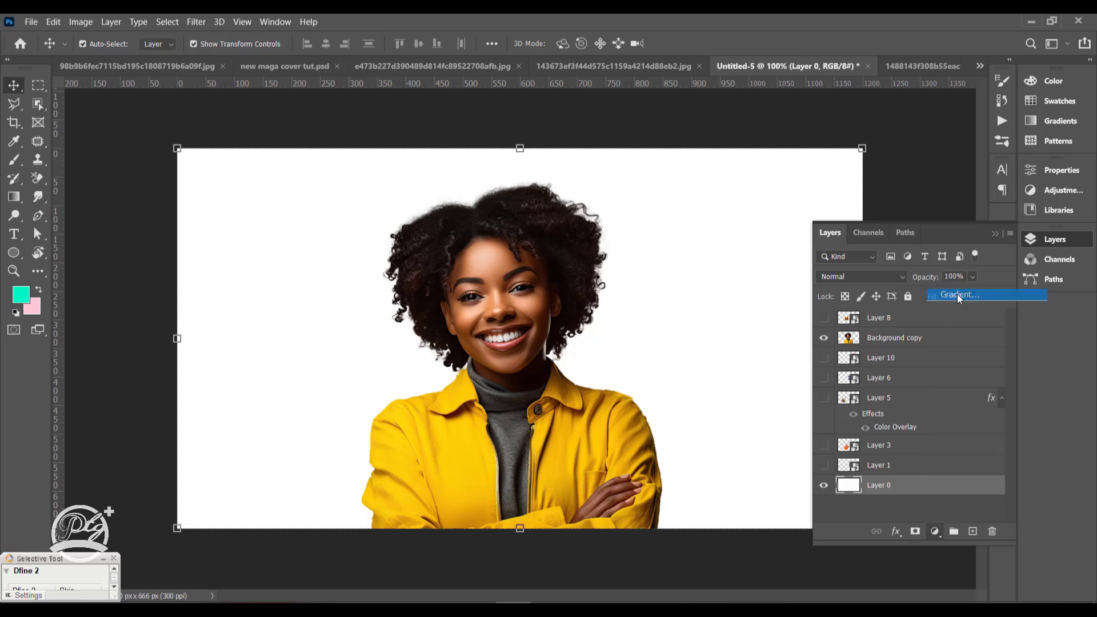
Change the gradient's end colour stop to the pink background colour and set its end opacity stop to 100%.
left_click(824, 175)
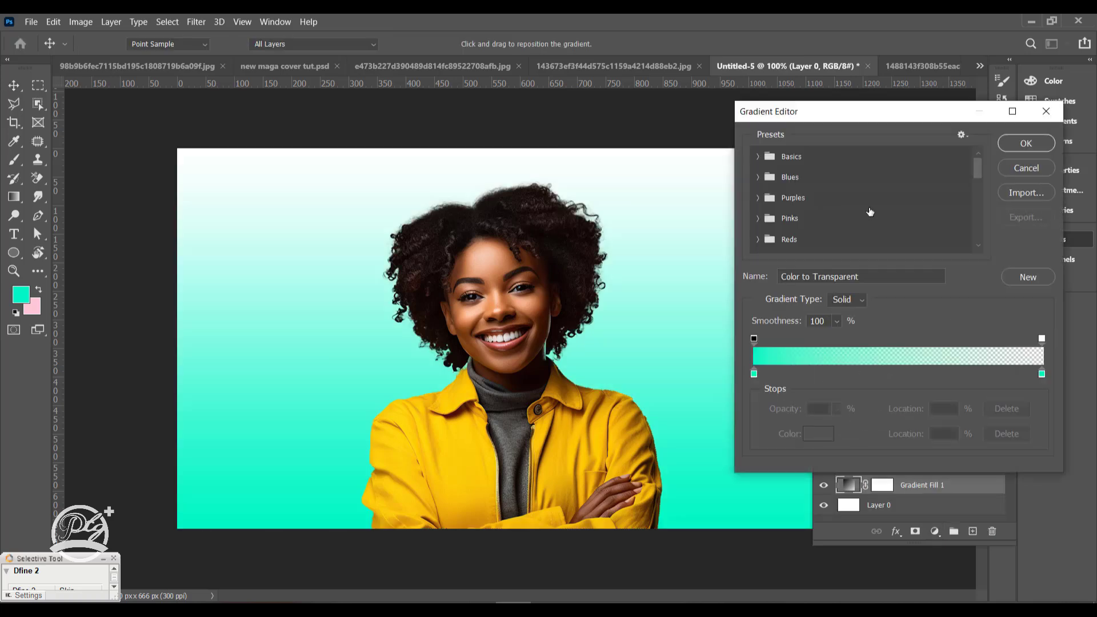
left_click(1041, 374)
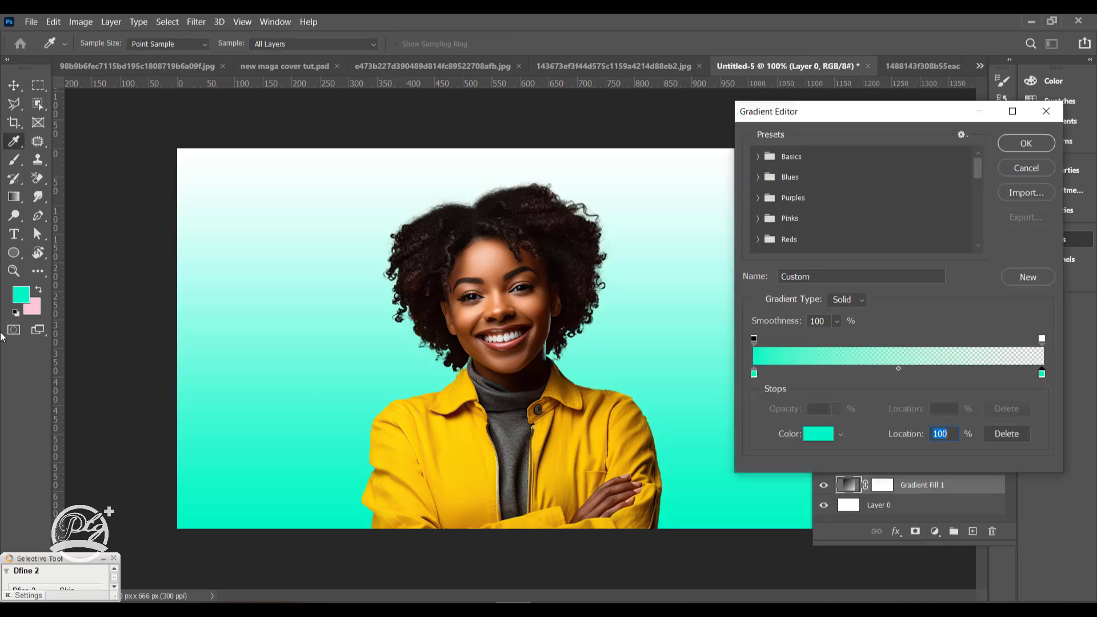
left_click(33, 306)
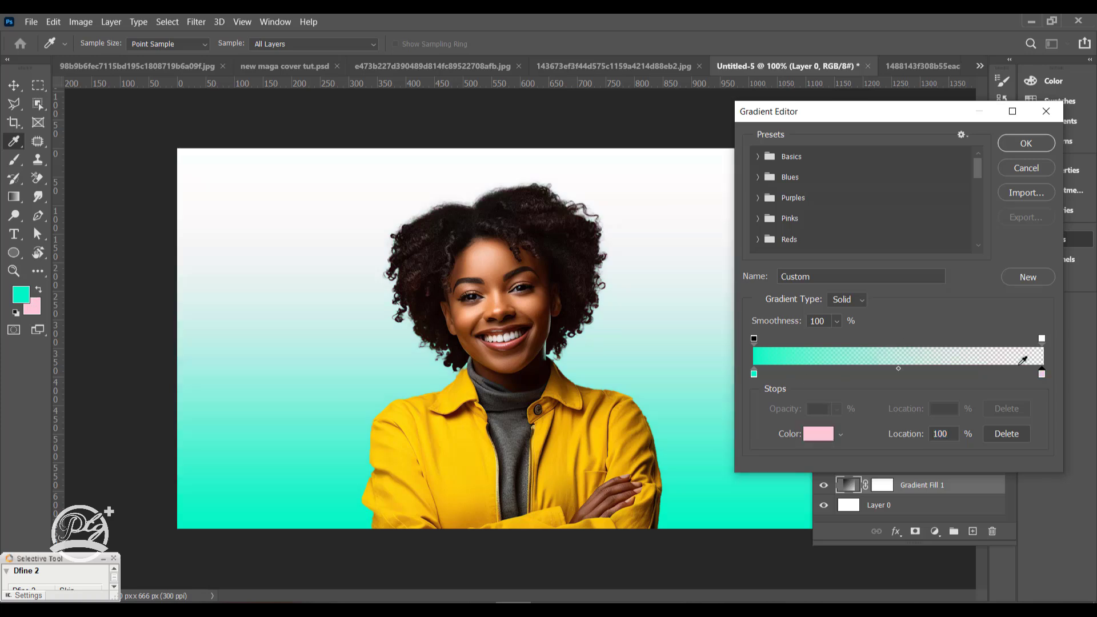
left_click(1042, 338)
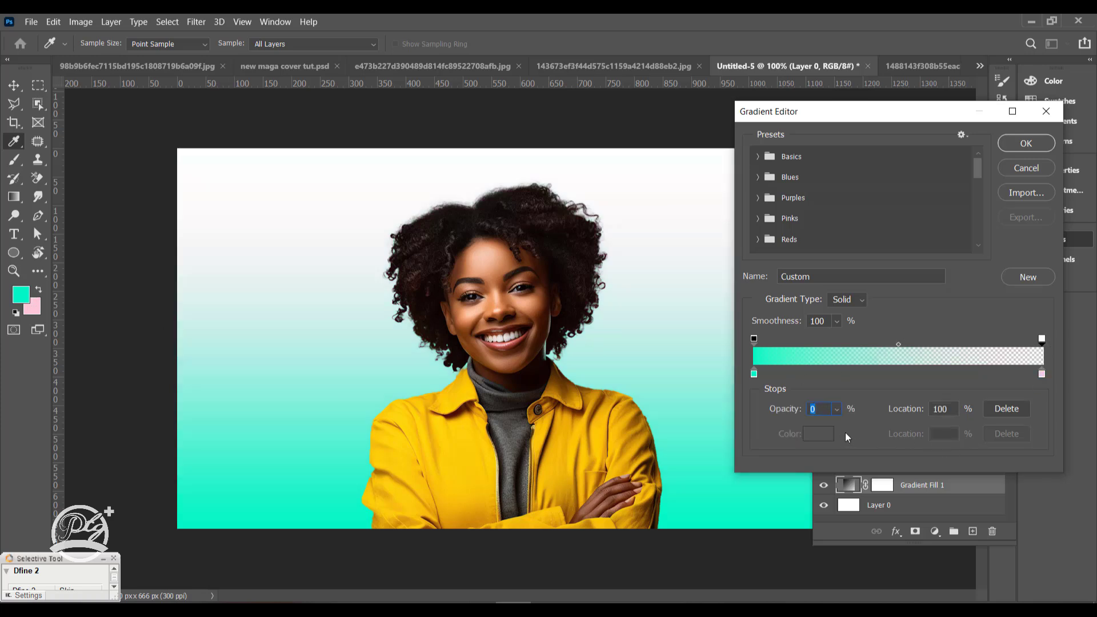
type("100")
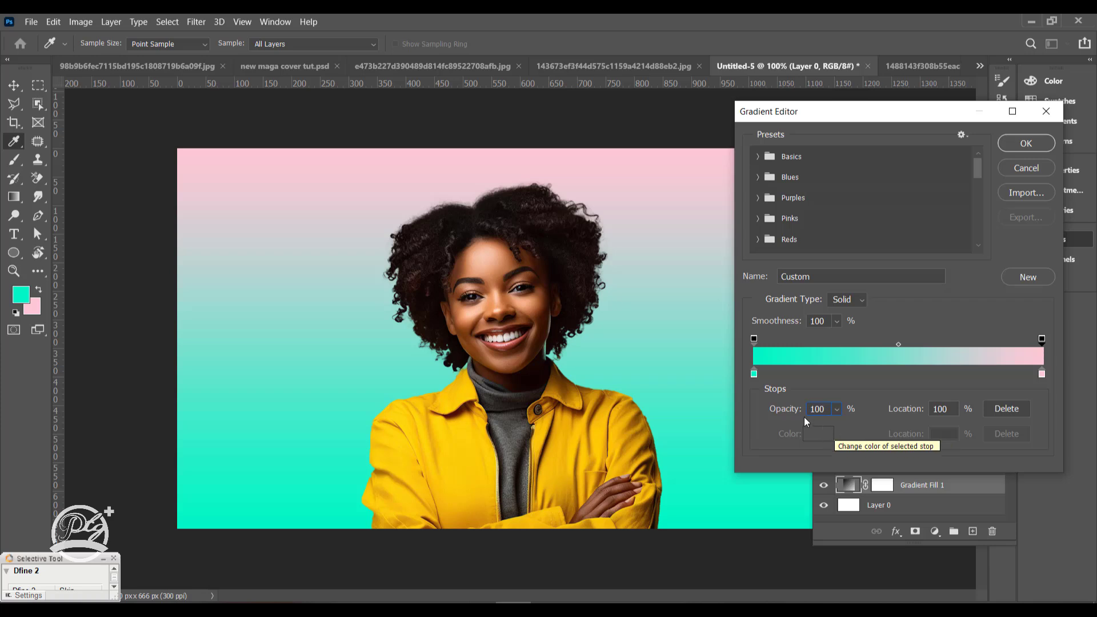
Set the gradient's start colour to cyan #29e8ff and rotate the gradient fill to an angle of about -0.96°.
left_click(754, 375)
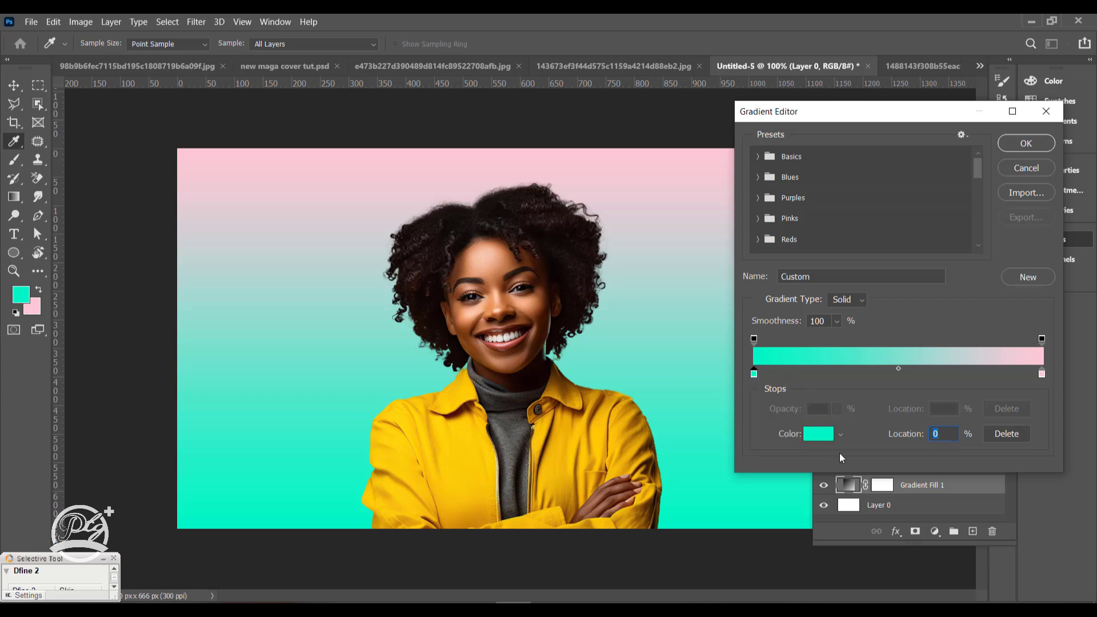
left_click(816, 435)
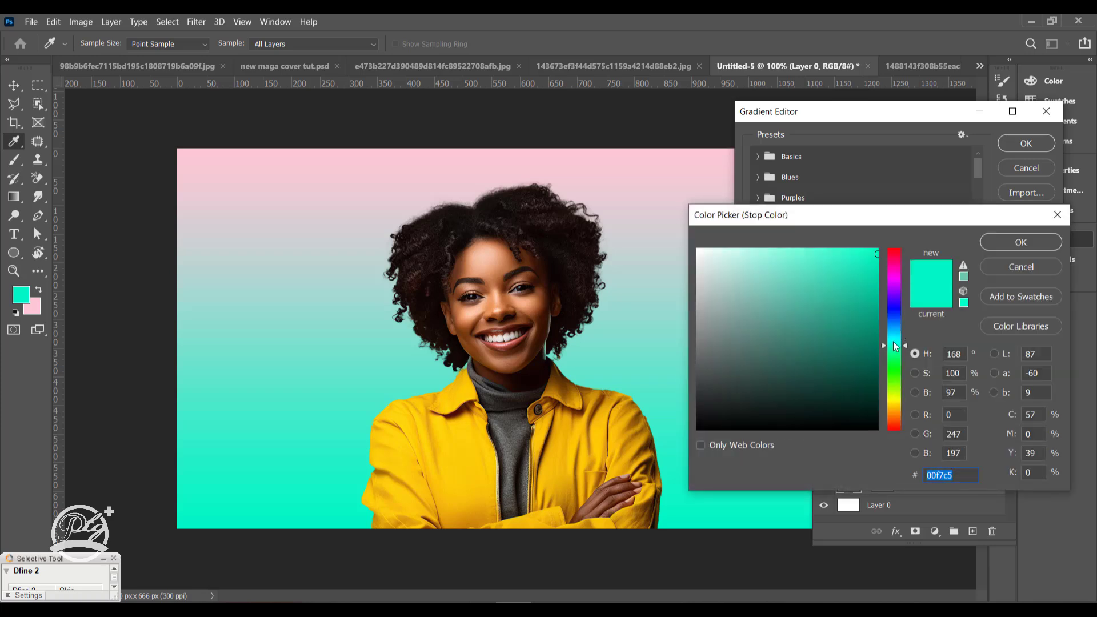
left_click(893, 336)
left_click(849, 249)
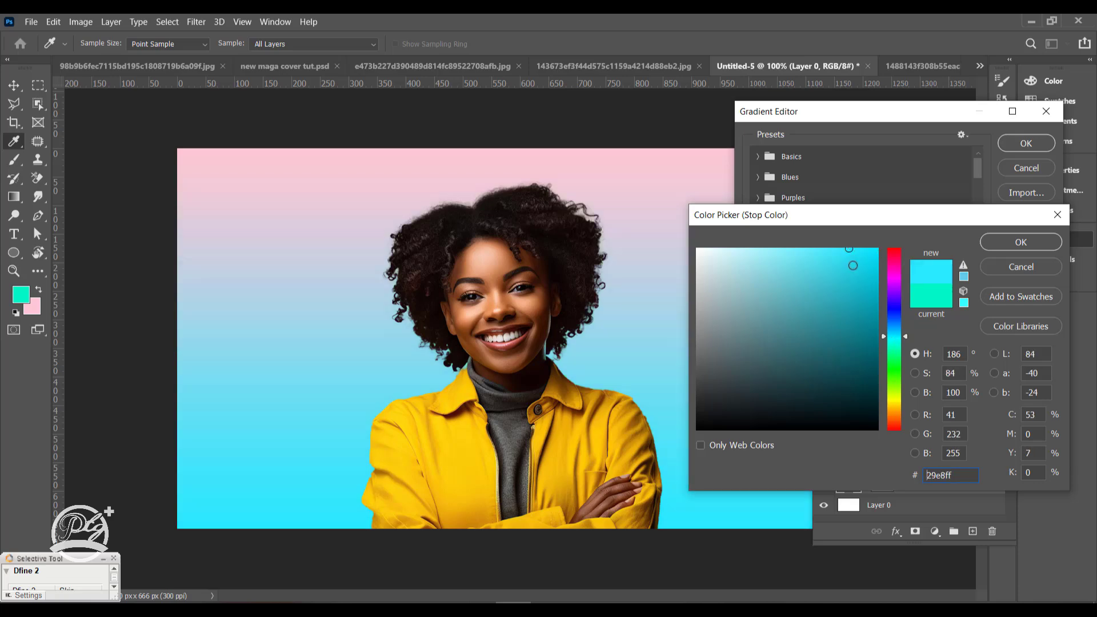
left_click(1022, 243)
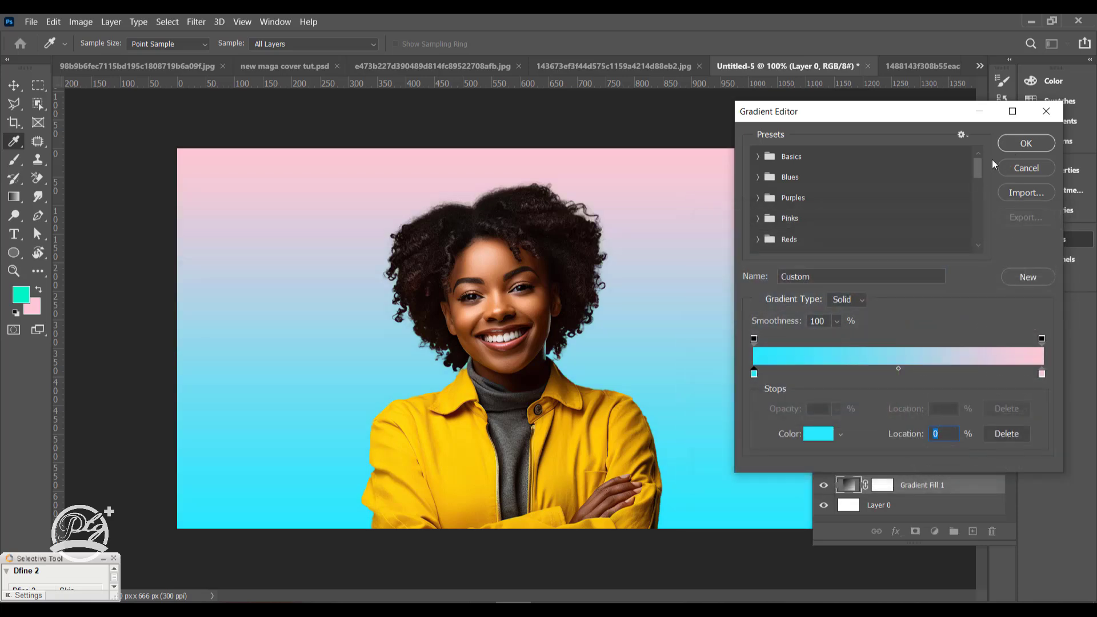
left_click(1026, 144)
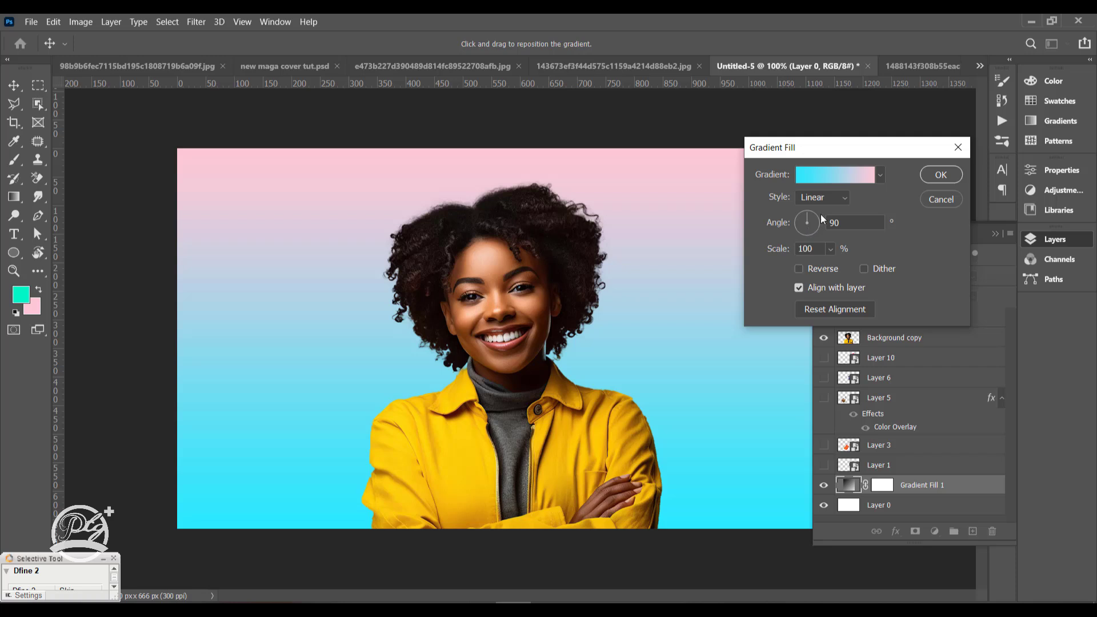
left_click(817, 222)
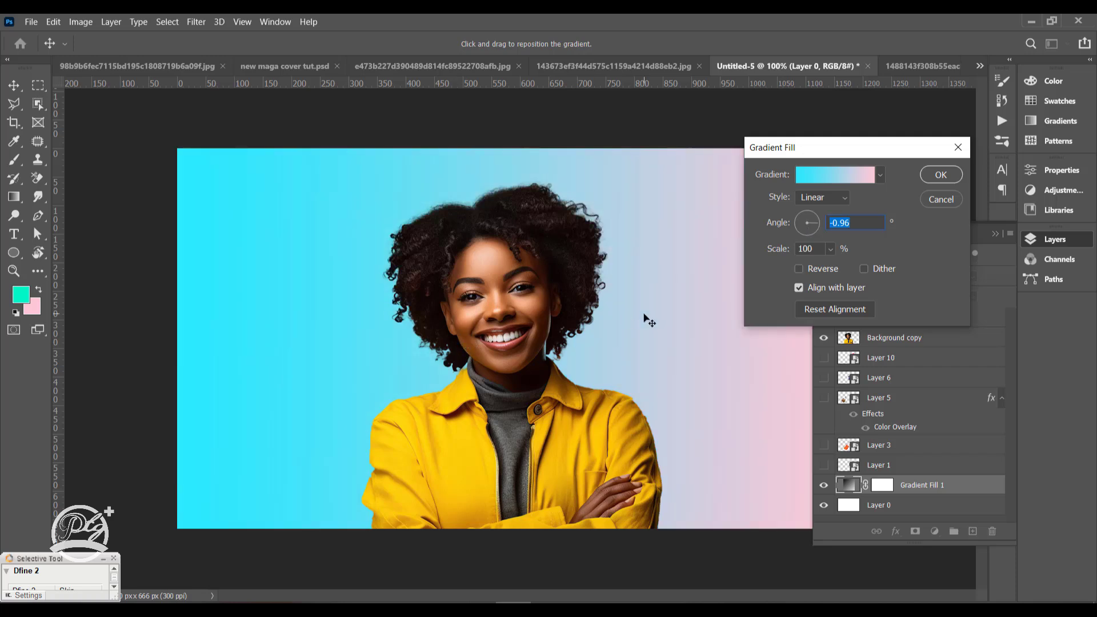
Duplicate the cyan stop a short way into the gradient, recolour the start stop to #29bbff and apply the gradient fill.
left_click(820, 174)
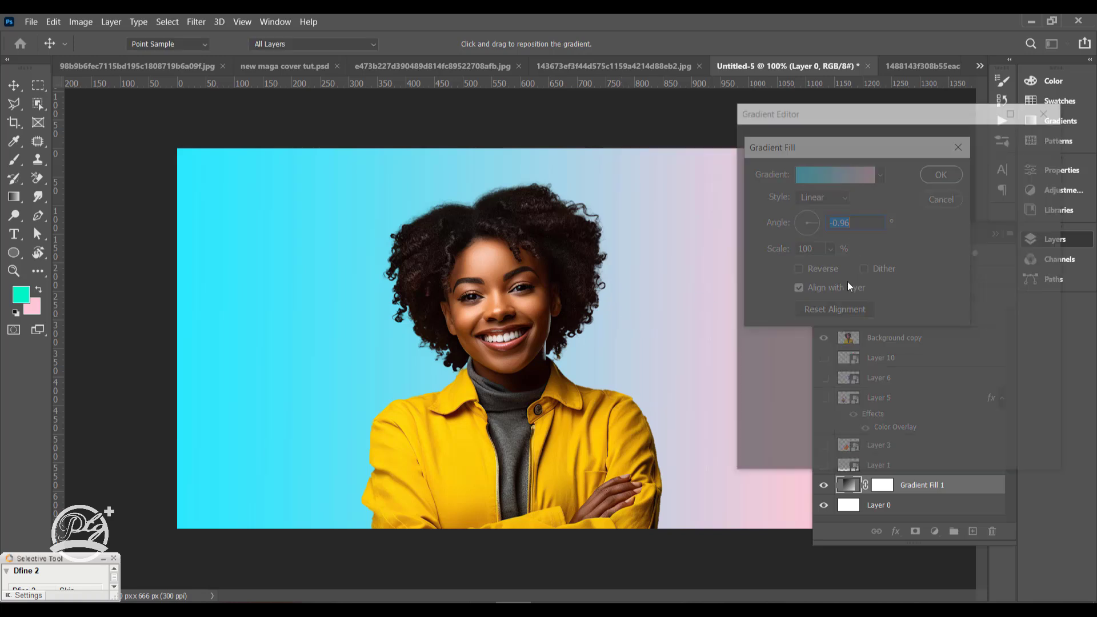
left_click_drag(754, 374, 799, 373)
left_click(820, 434)
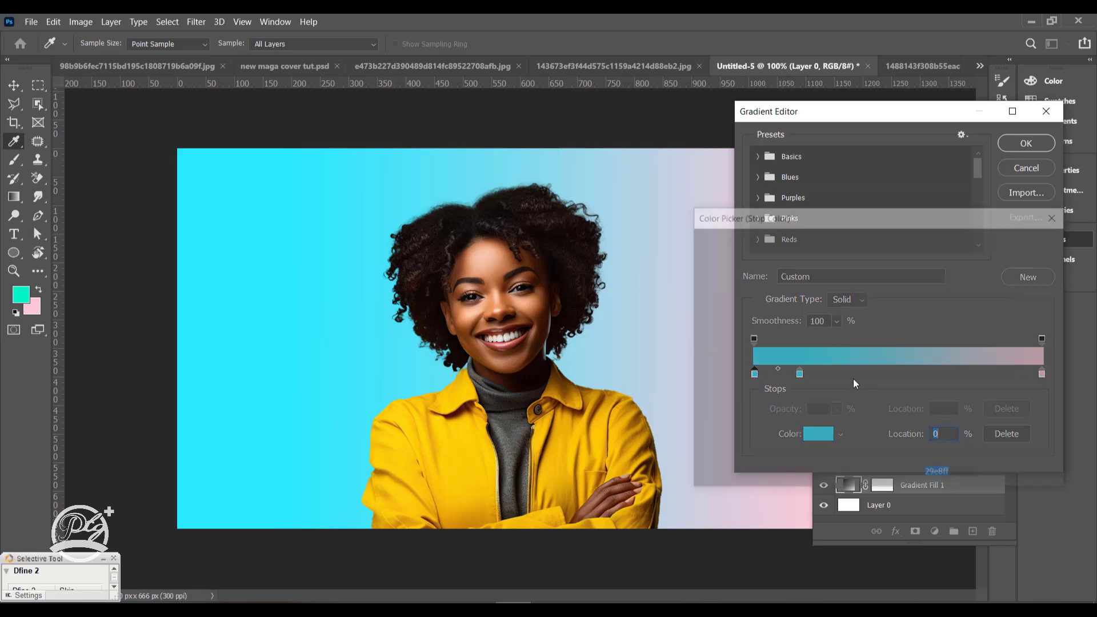
left_click(884, 333)
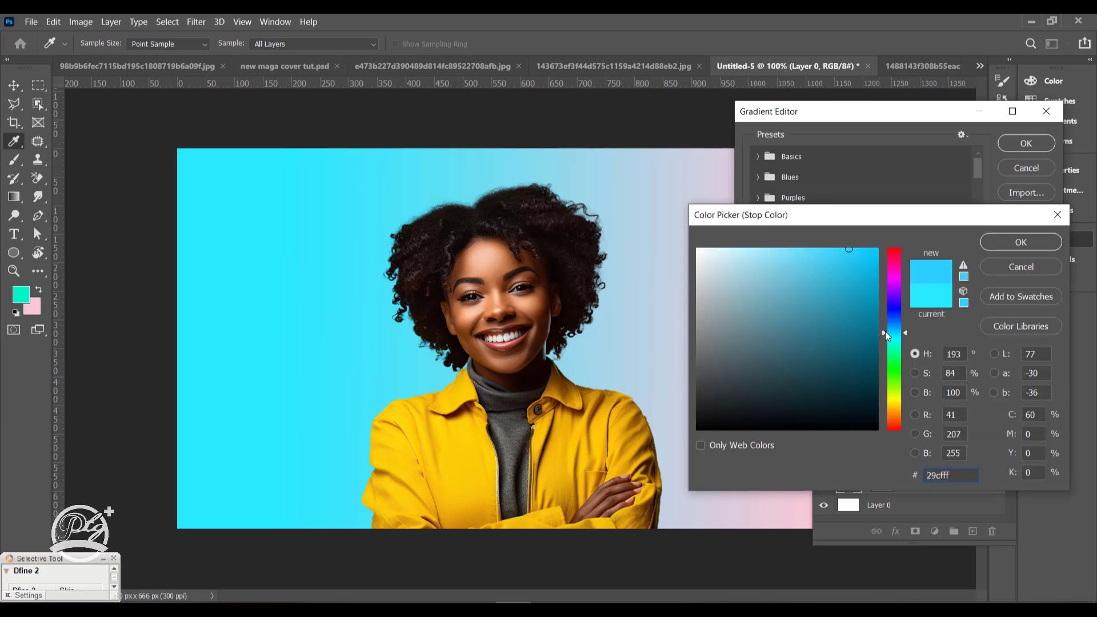
left_click_drag(885, 332, 887, 330)
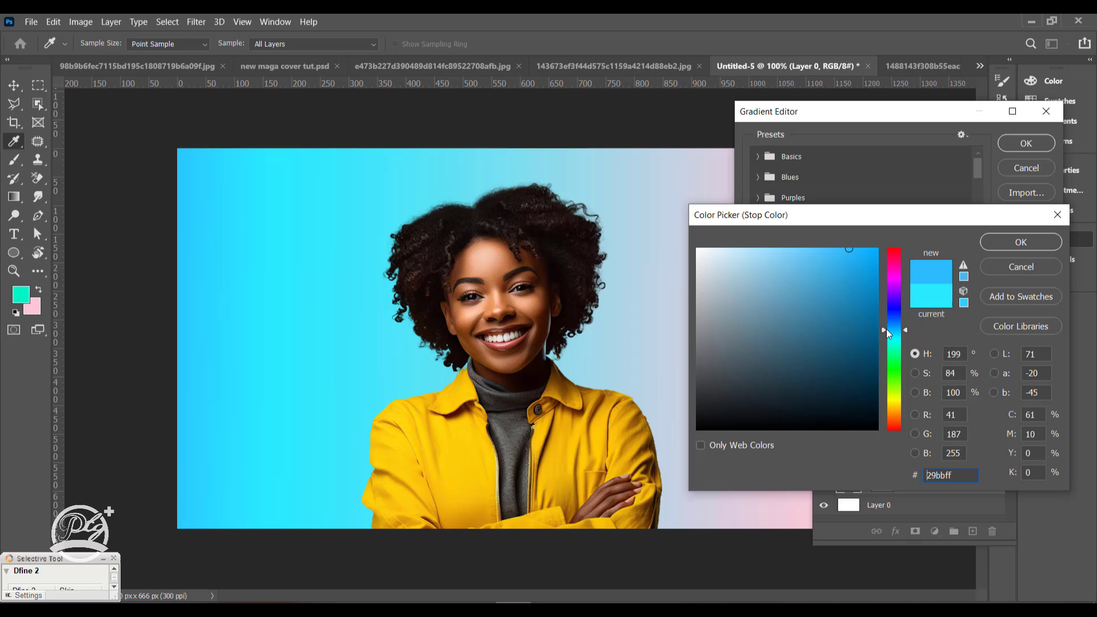
left_click(1022, 239)
left_click_drag(947, 116, 798, 137)
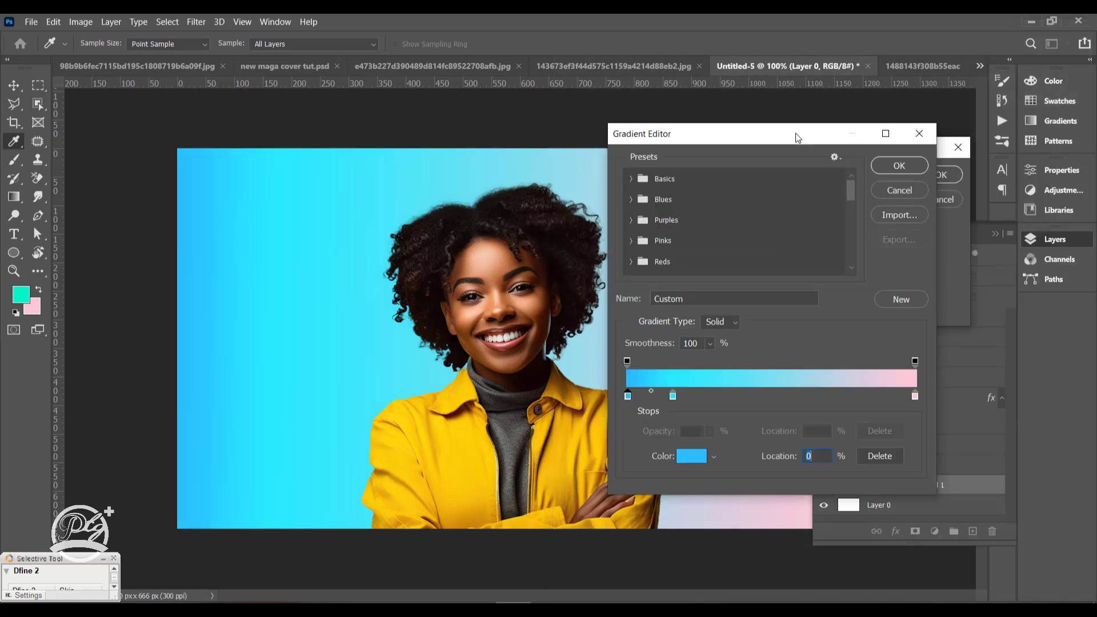
left_click(898, 165)
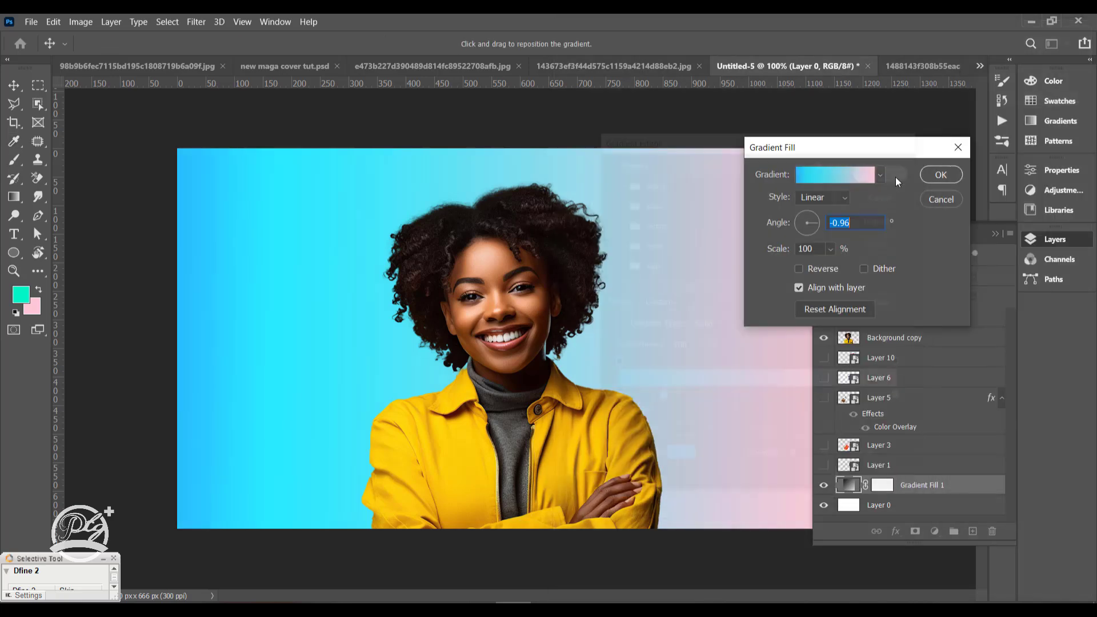
left_click(932, 176)
left_click(993, 233)
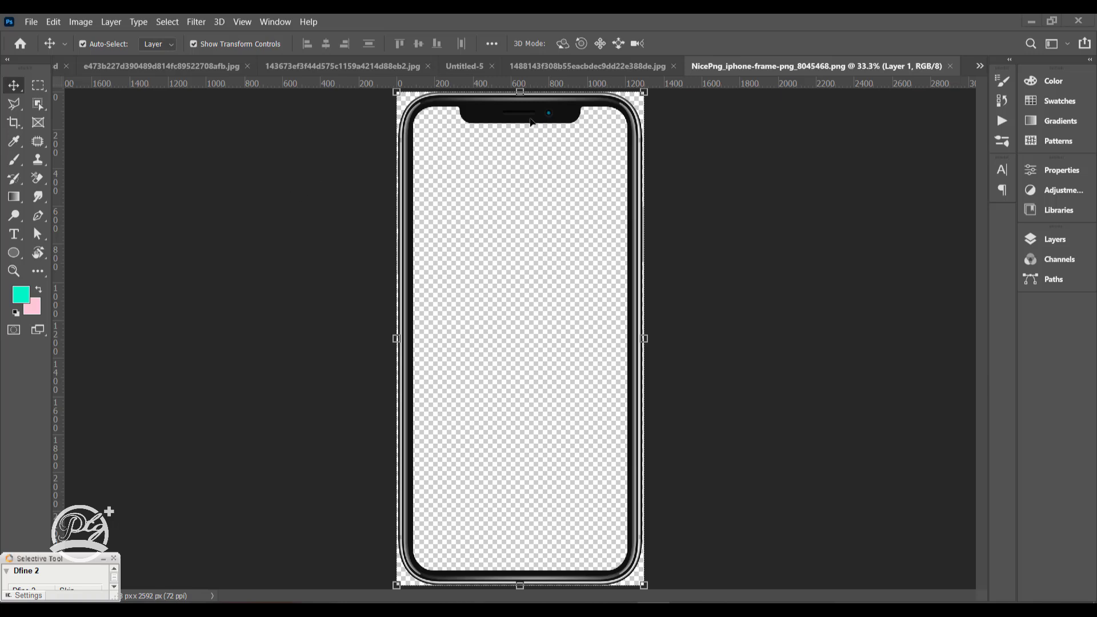
Convert the phone frame layer in the NicePng iPhone frame document to a smart object.
left_click(1053, 239)
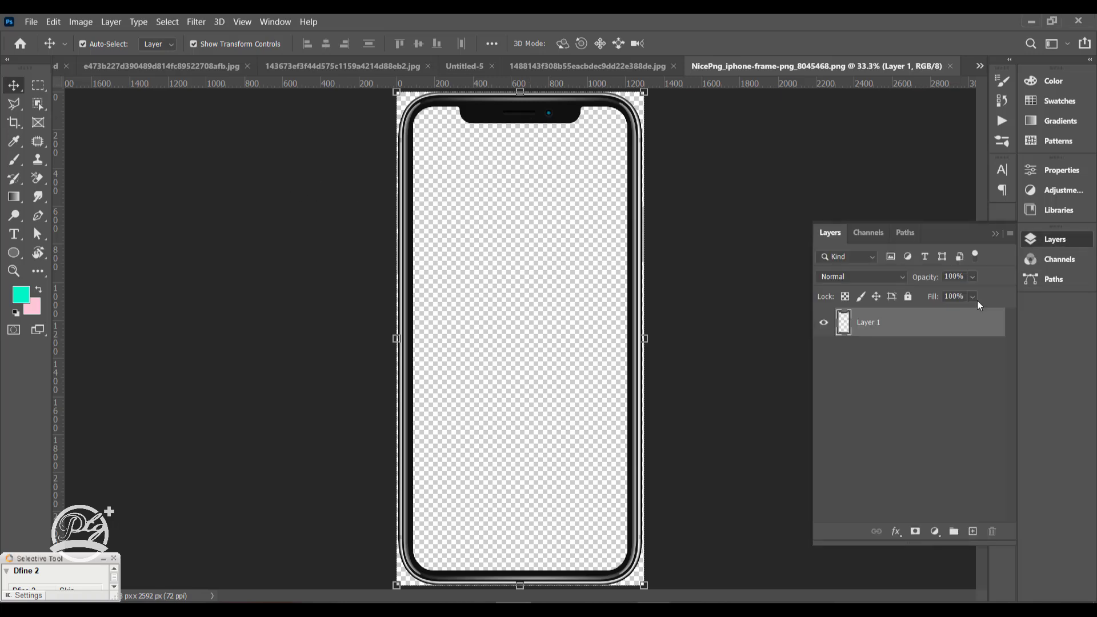
right_click(918, 325)
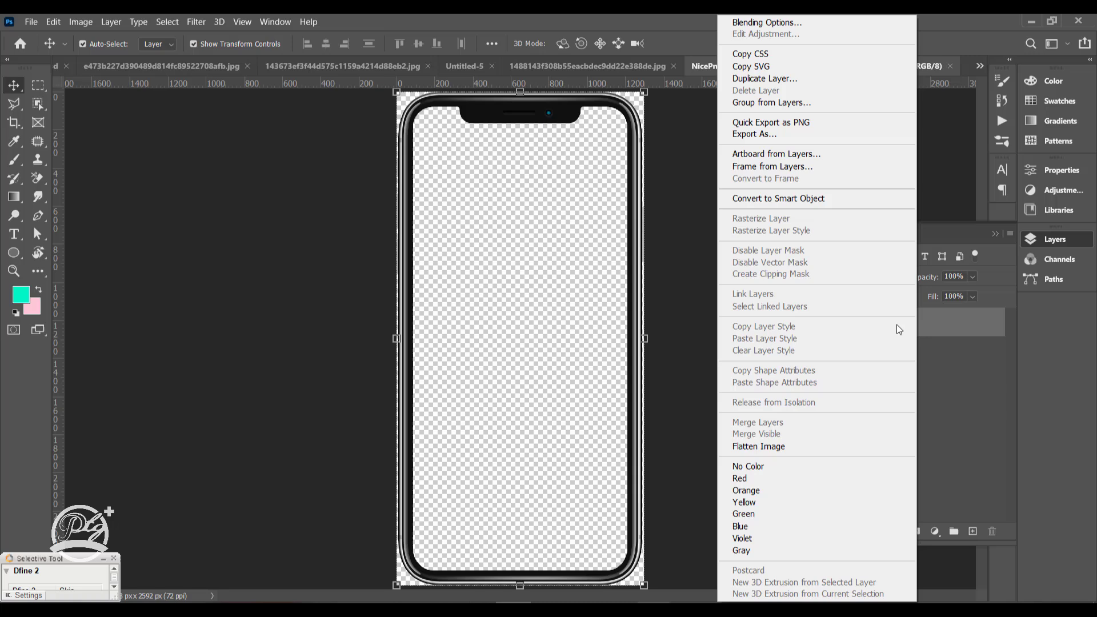
left_click(817, 201)
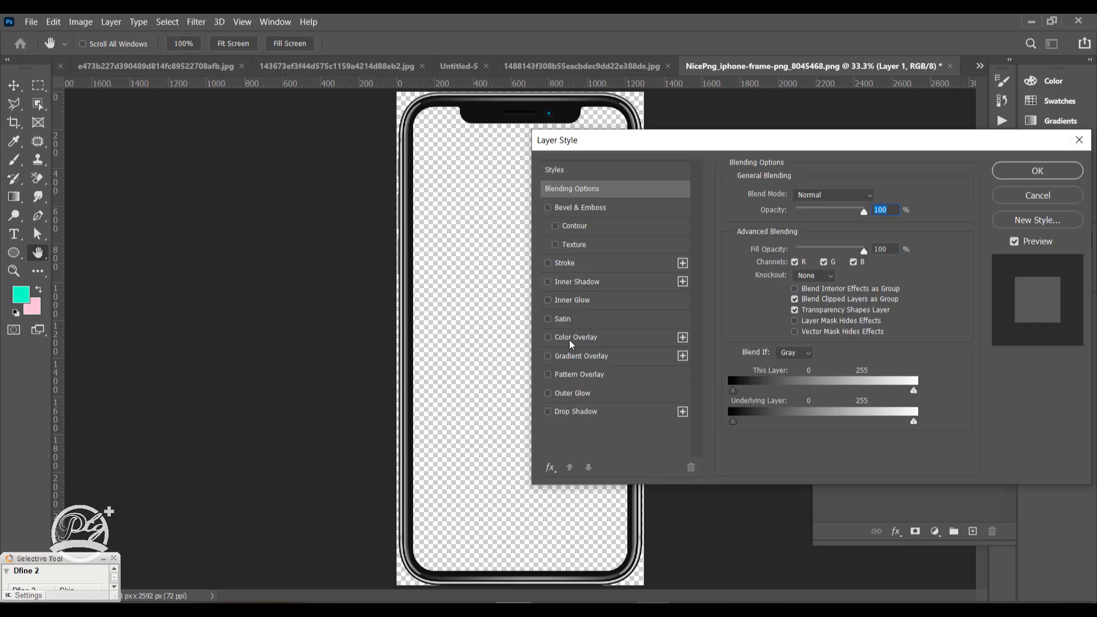
Apply a Color Overlay to the phone frame with colour #ffffff and Normal blend mode.
left_click(600, 337)
left_click(877, 197)
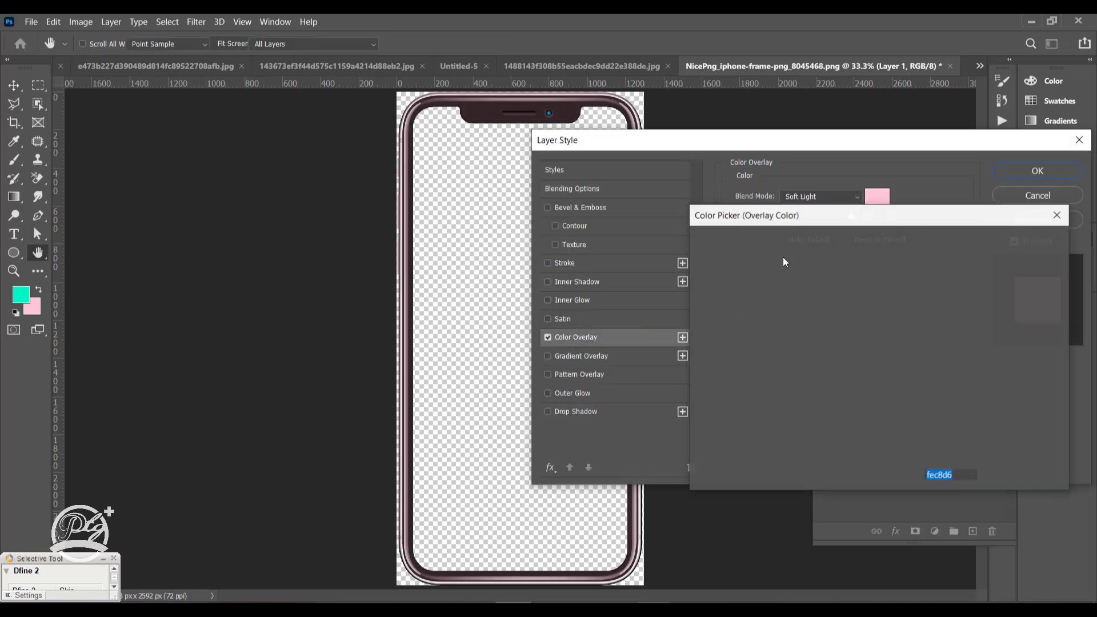
type("ffffff")
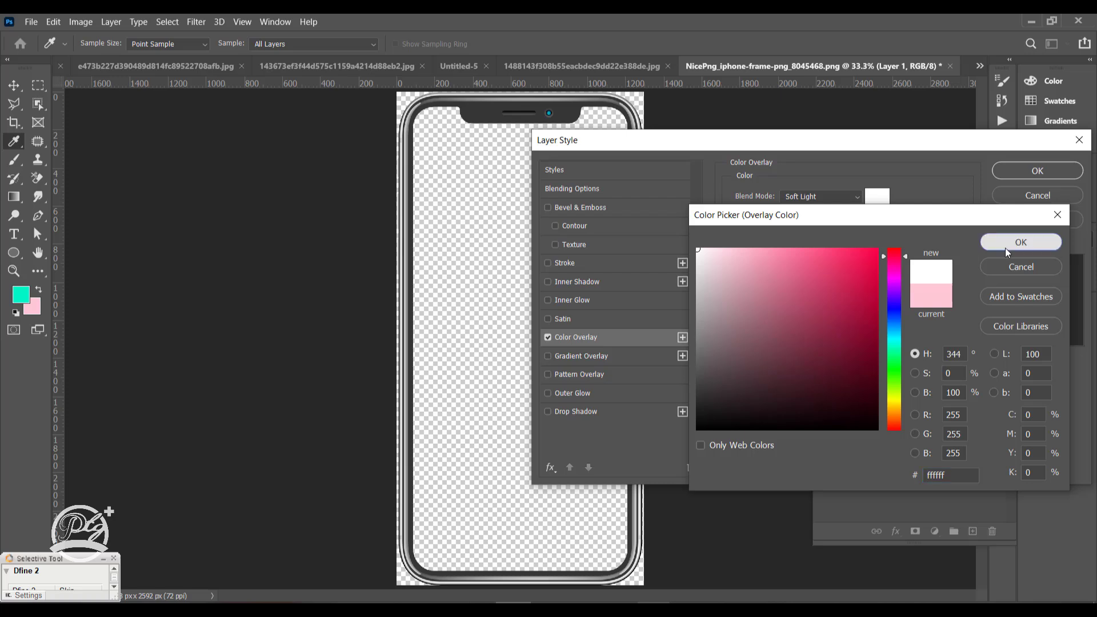
left_click(1007, 252)
left_click(838, 199)
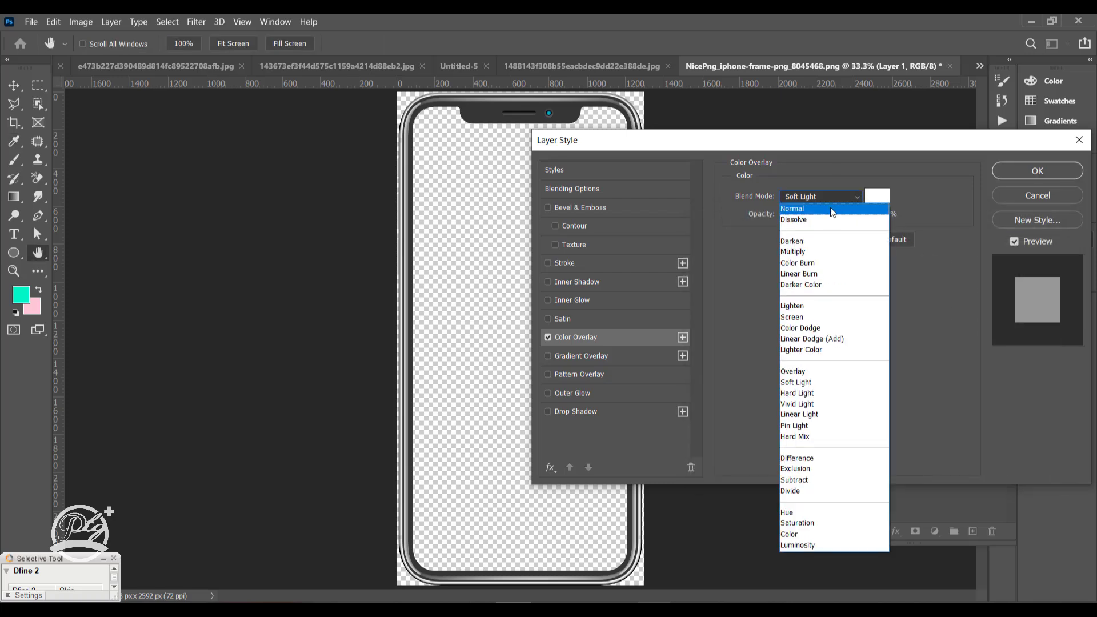
left_click(848, 209)
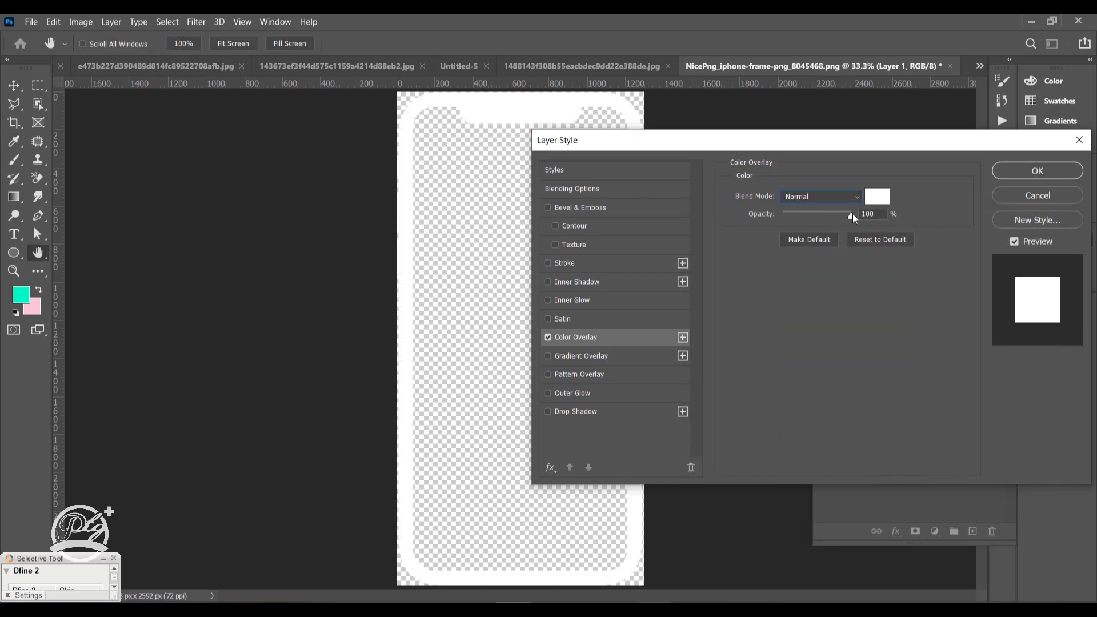
left_click(1024, 170)
Duplicate the white phone frame layer into the Untitled-5 document.
right_click(938, 322)
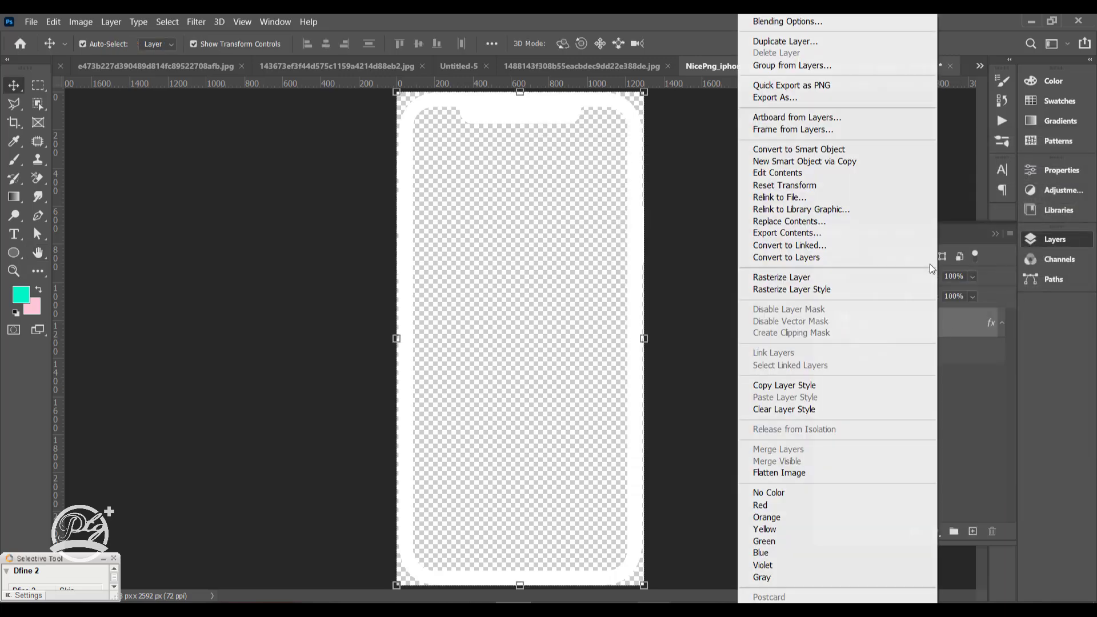
left_click(821, 42)
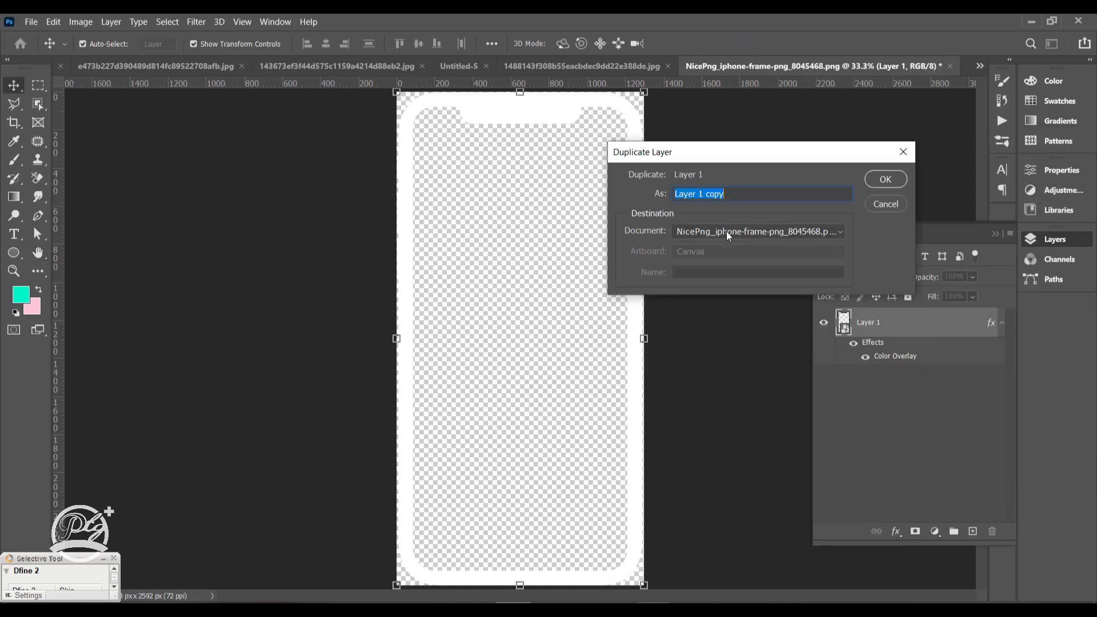
left_click(728, 232)
left_click(734, 384)
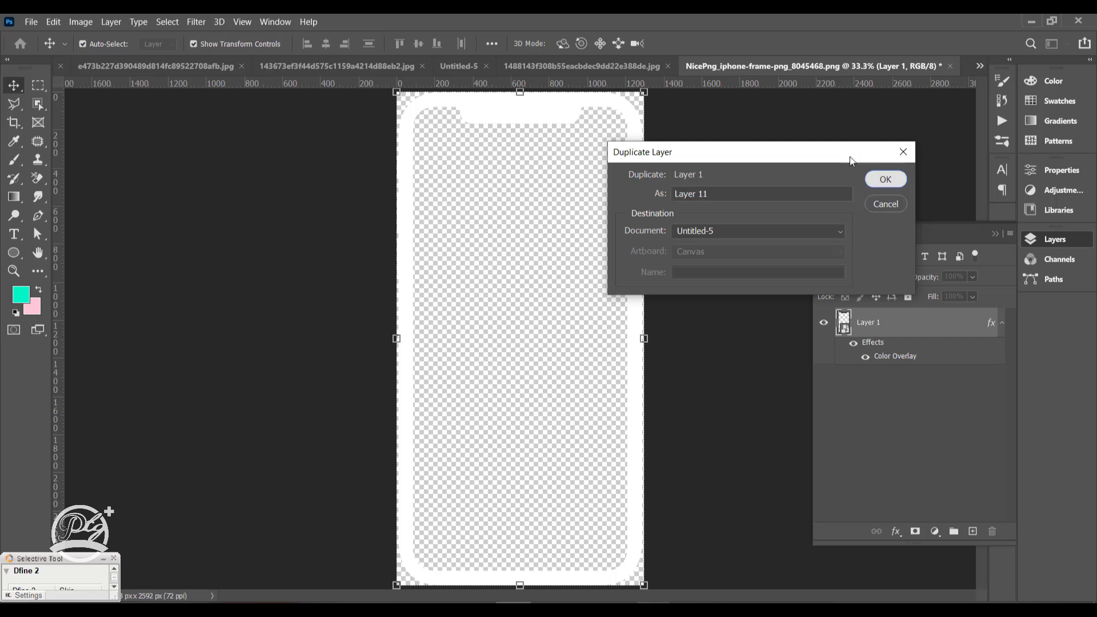
left_click(885, 179)
In the Untitled-5 document, scale the phone frame to 8.79% and position it behind the woman.
left_click(464, 64)
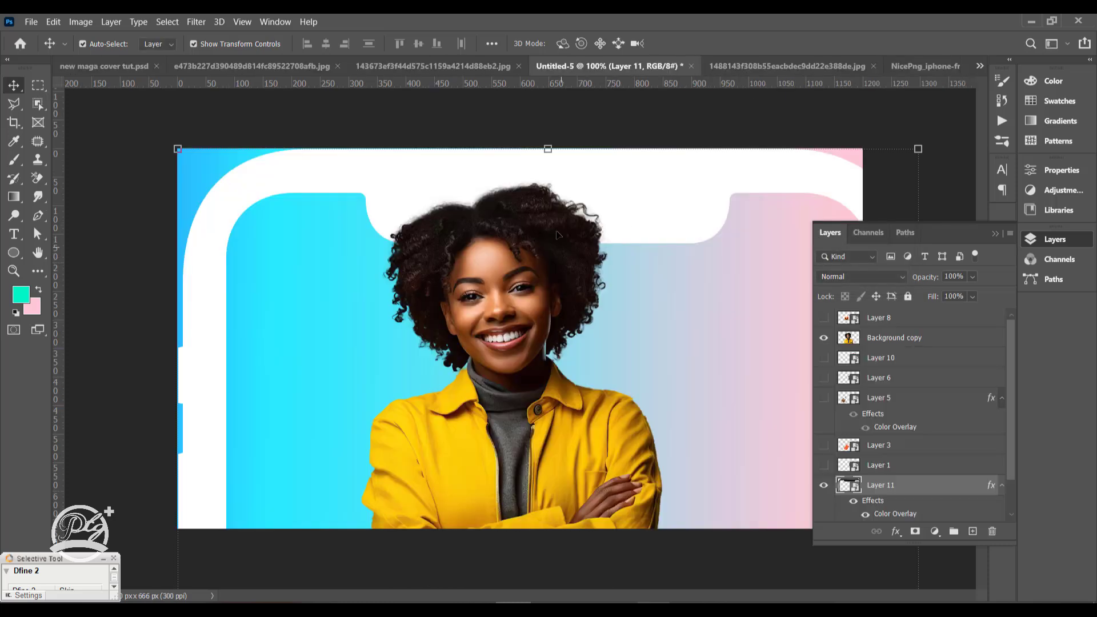
left_click_drag(555, 180, 591, 209)
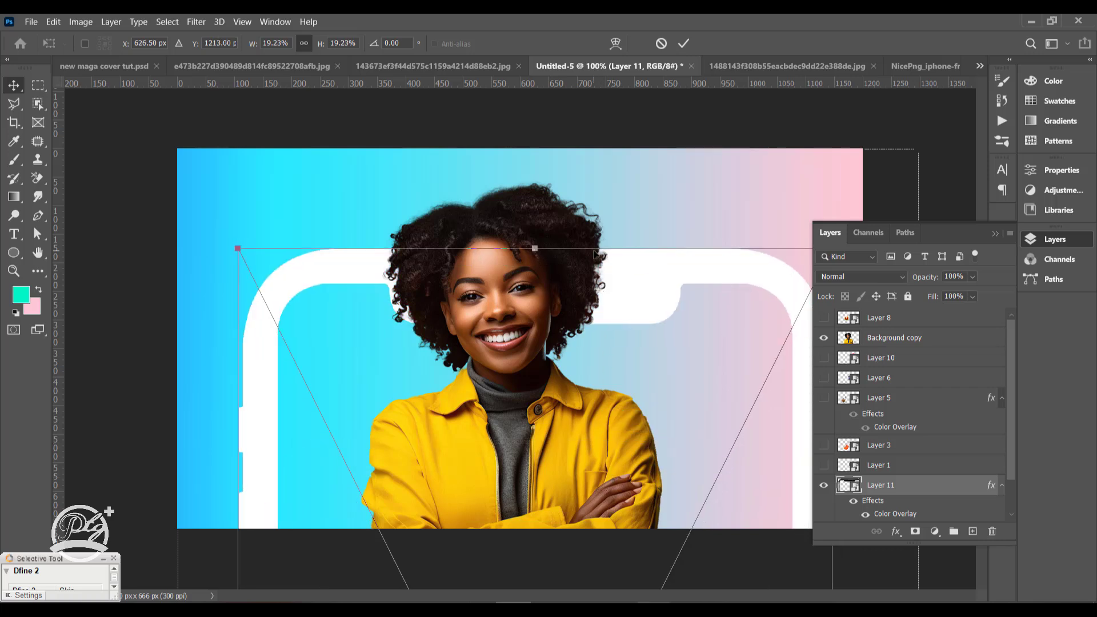
left_click_drag(540, 430, 505, 403)
left_click_drag(514, 468, 521, 224)
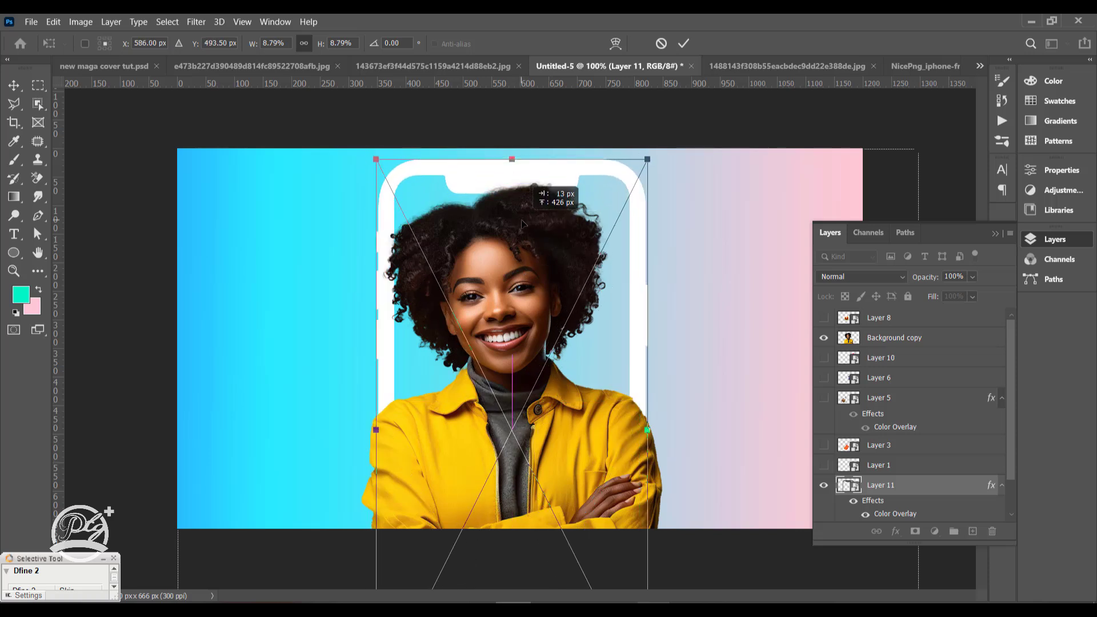
right_click(627, 301)
left_click(724, 419)
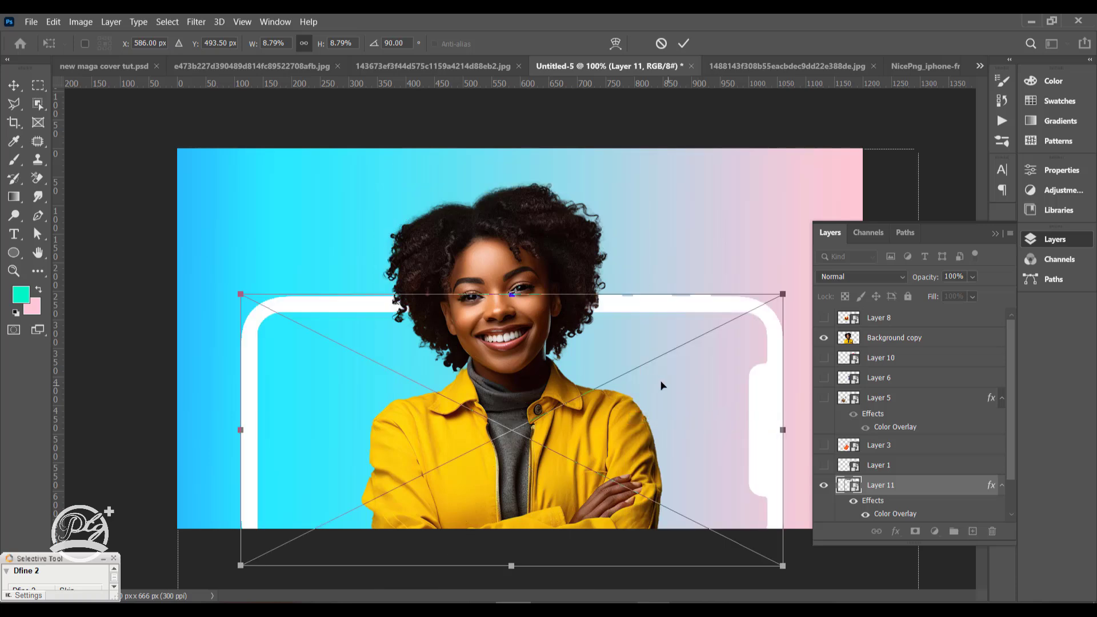
right_click(646, 367)
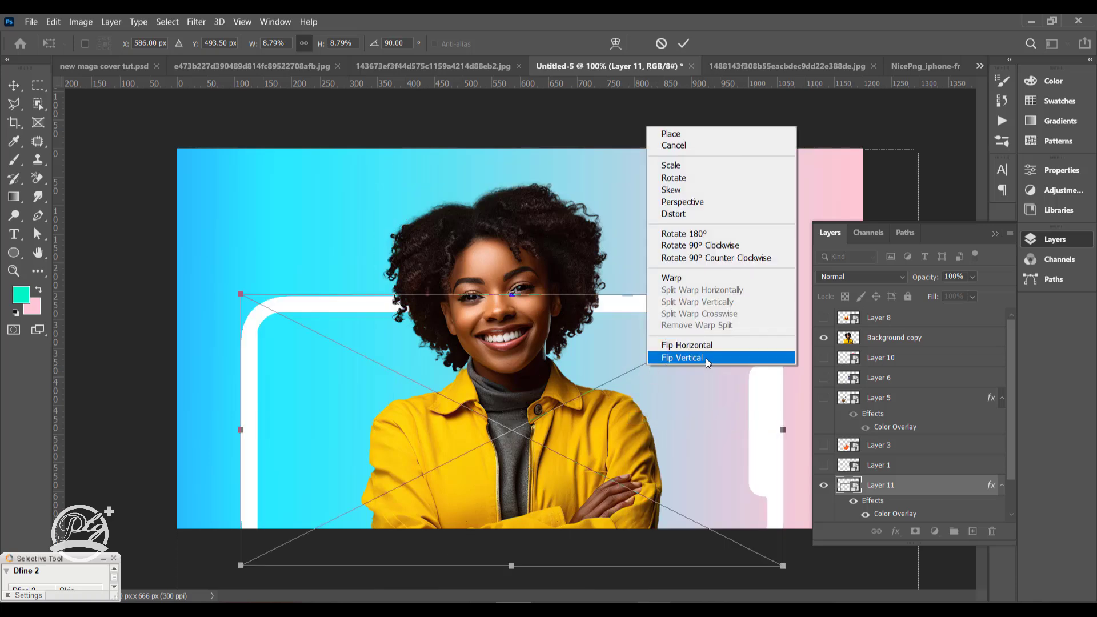
left_click(714, 250)
Rotate the phone frame 90° clockwise and move it up to the horizontal centre of the canvas behind the woman.
right_click(603, 263)
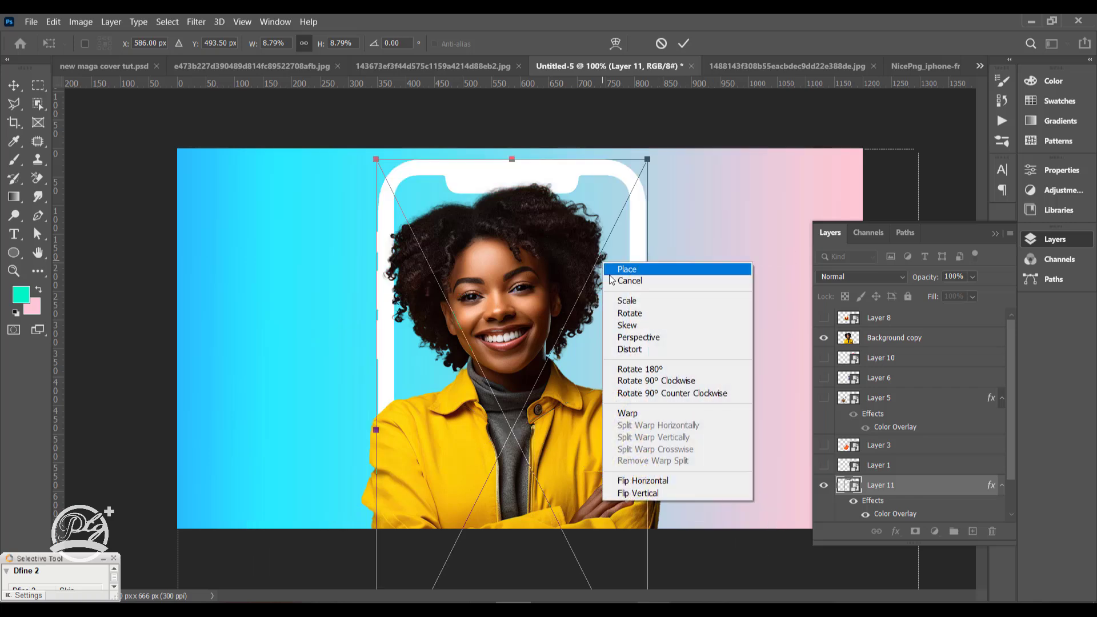
left_click(691, 381)
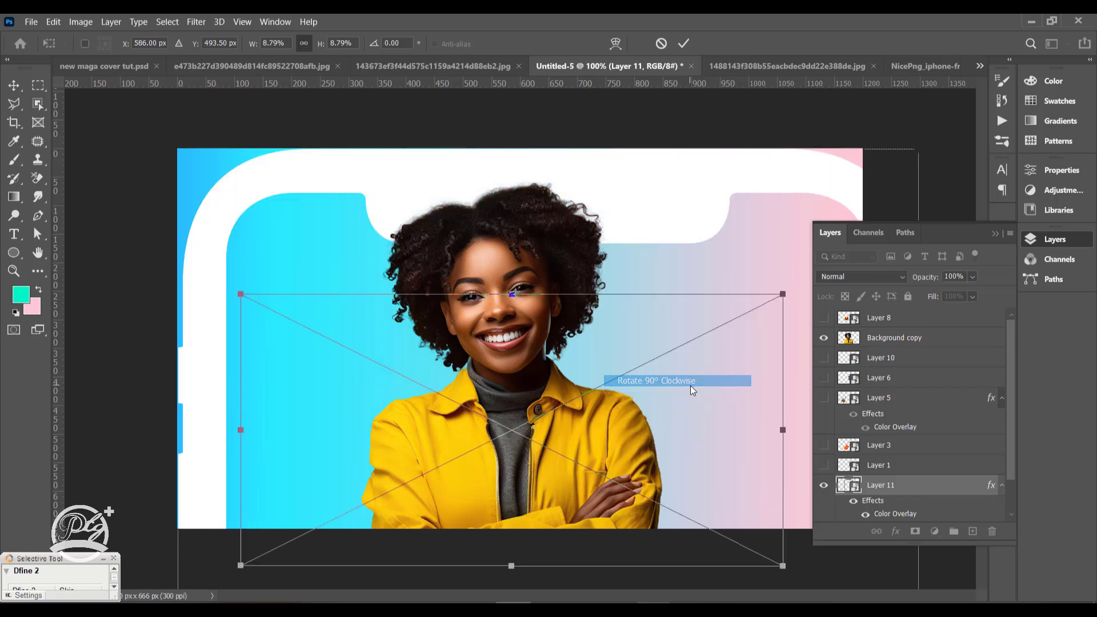
left_click_drag(551, 405, 560, 337)
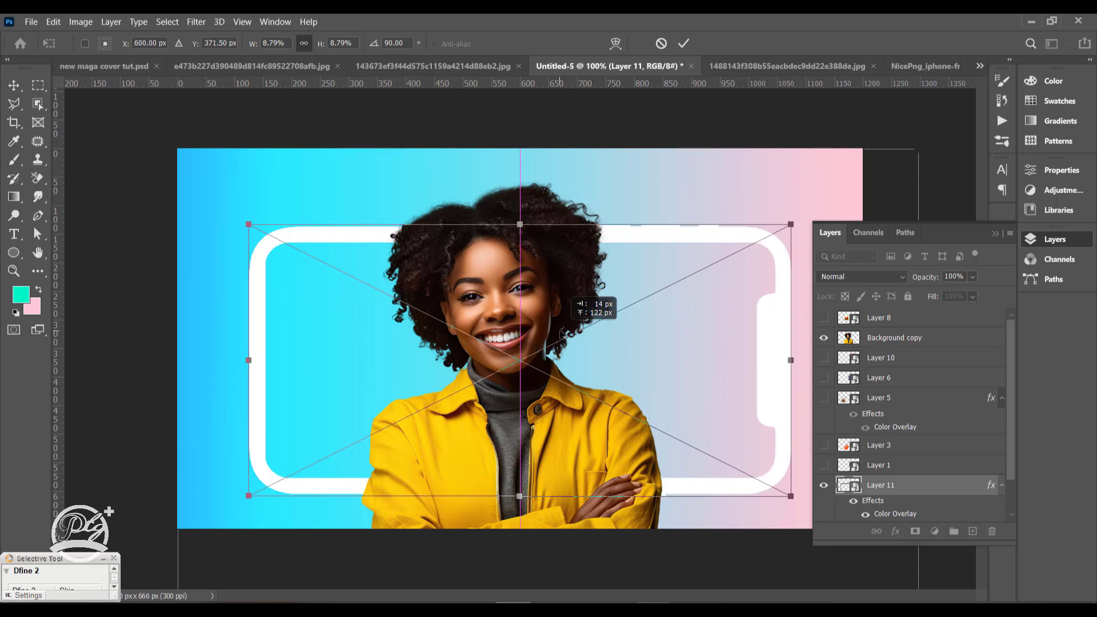
Flip the phone frame horizontally, scale it to 8.12%, and apply the transform.
right_click(562, 333)
left_click(636, 551)
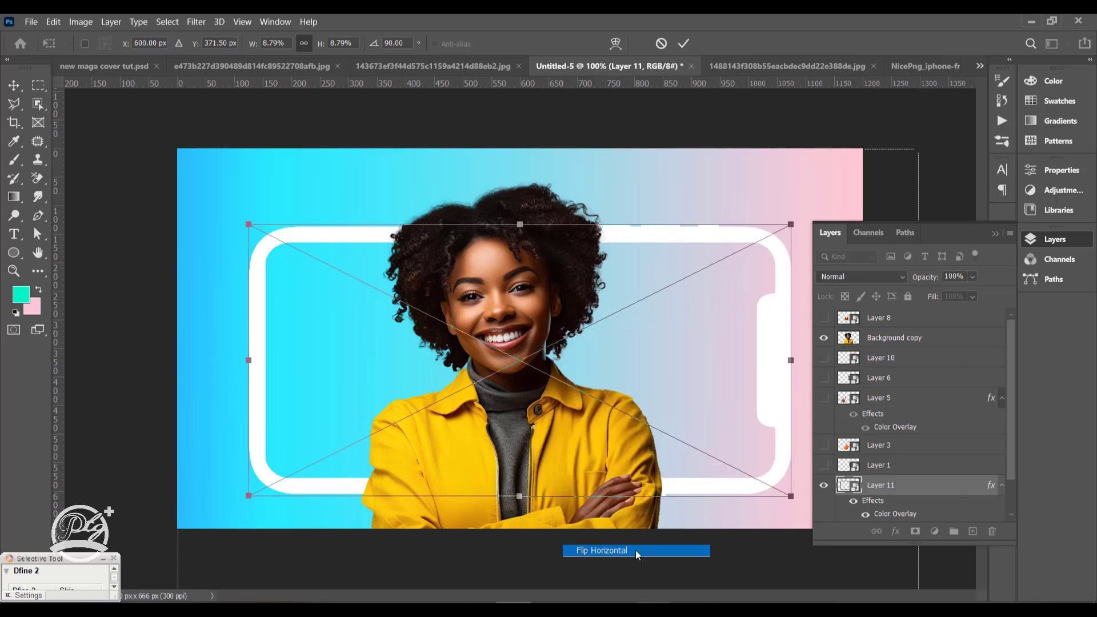
left_click_drag(519, 220, 520, 244)
key("Return")
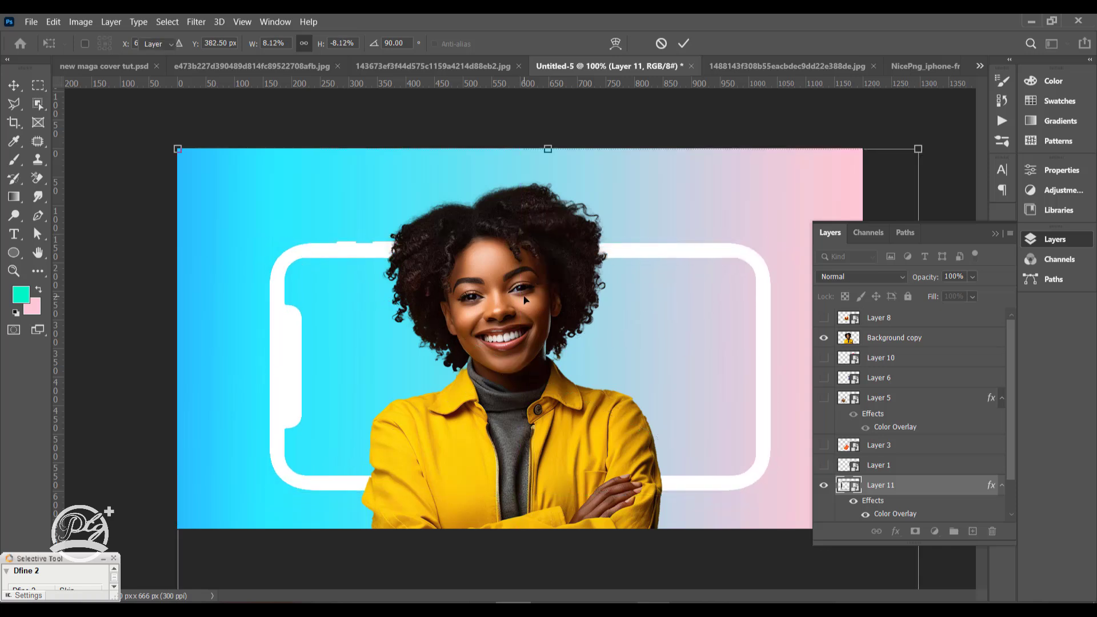
left_click(671, 115, "ctrl")
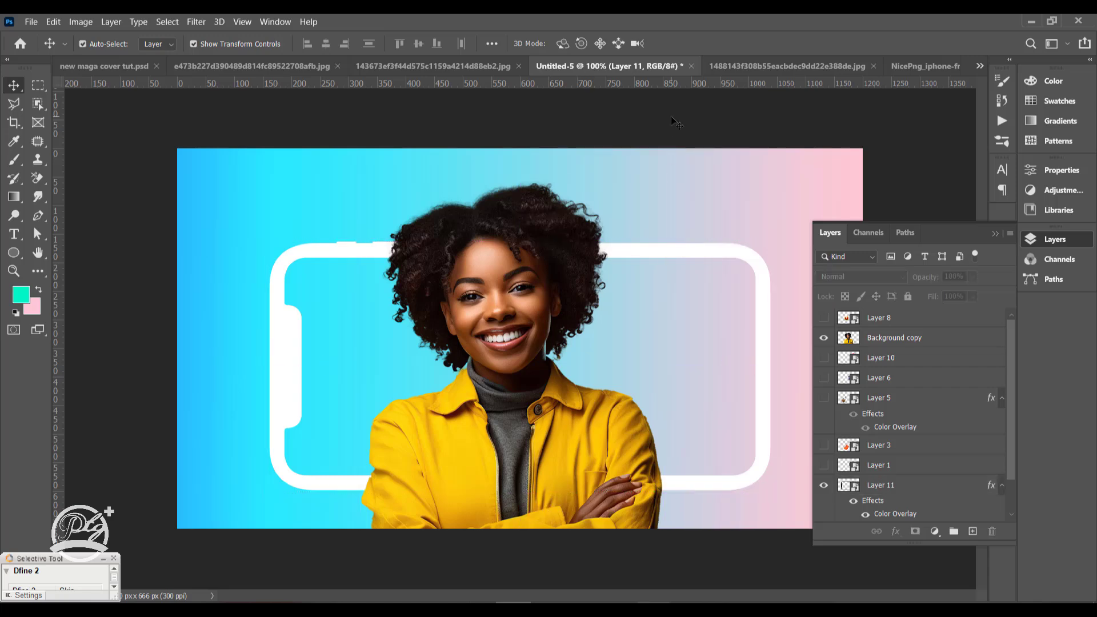
left_click(994, 234)
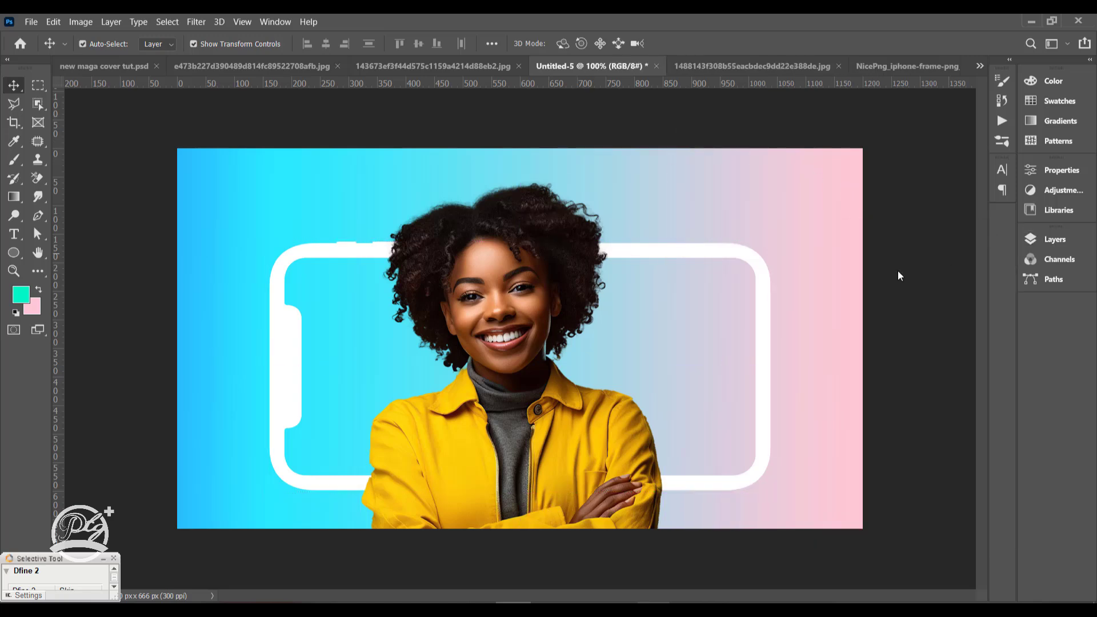
Centre the phone frame and the woman cutout horizontally on the canvas.
left_click(765, 333)
key("ctrl+a")
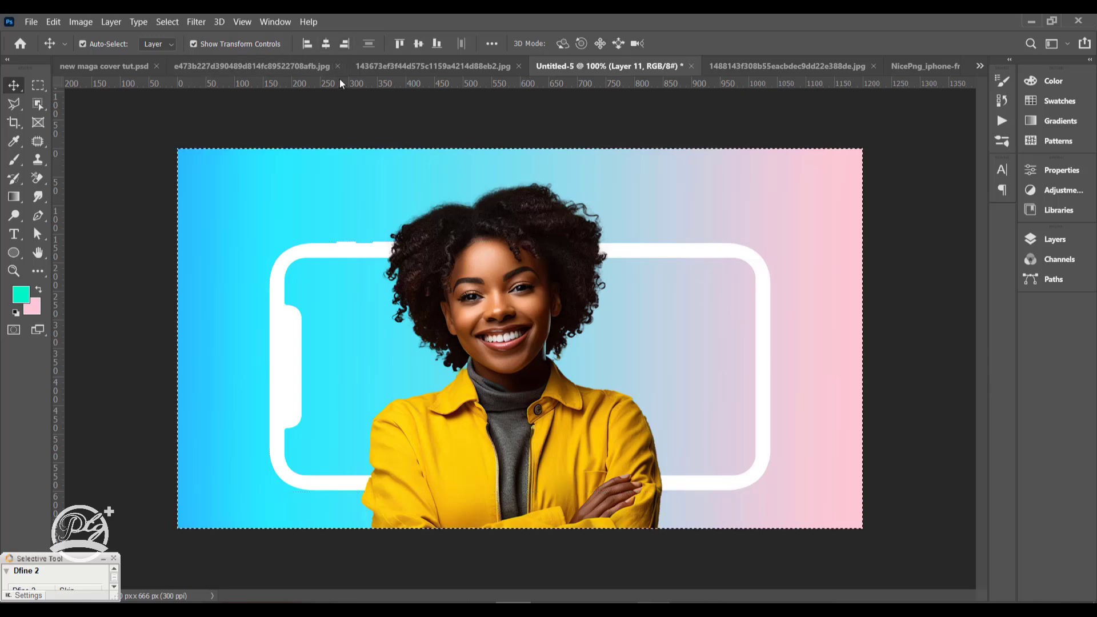
left_click(380, 150)
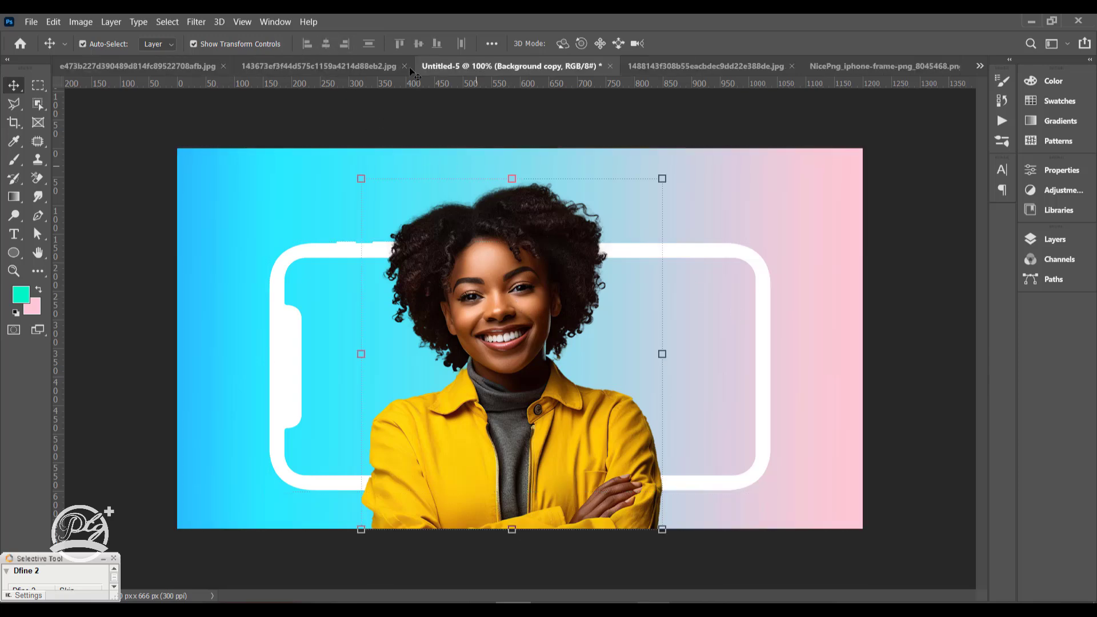
left_click(326, 43)
key("ctrl+d")
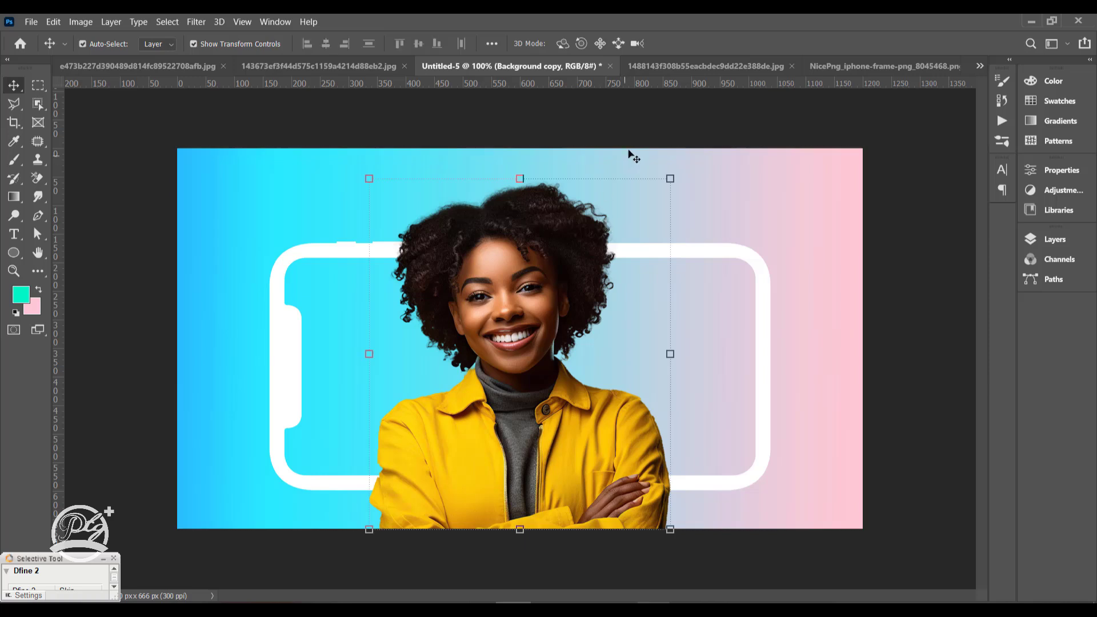
left_click(632, 154)
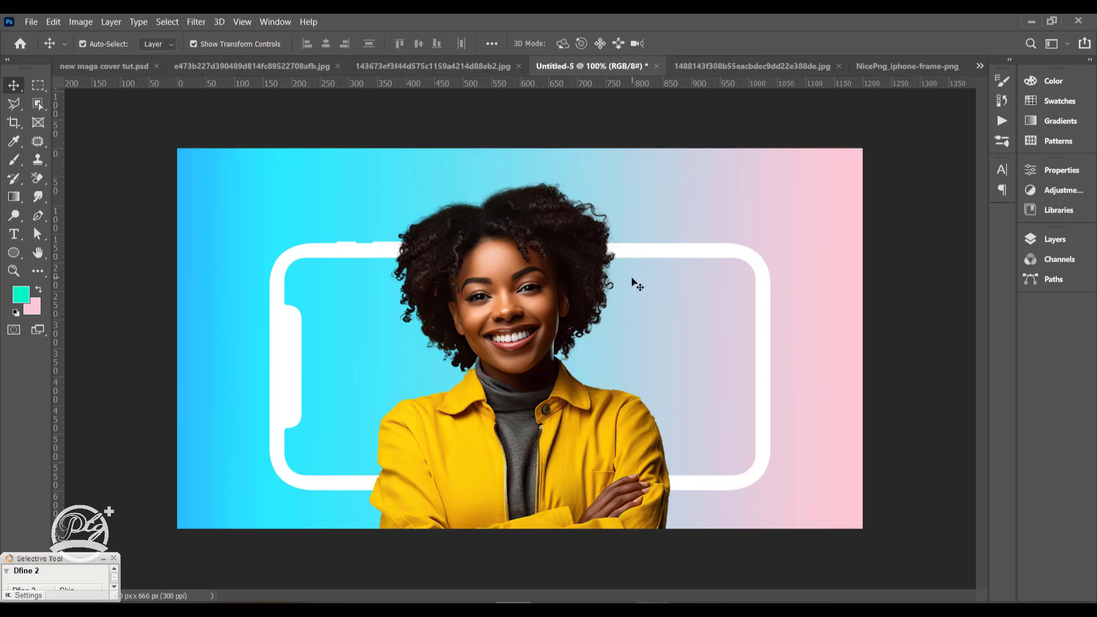
Show the heart-eyes emoji on Layer 8, scale it to 18.64%, and place it beside the left side of the woman's hair.
left_click(1051, 238)
left_click(825, 318)
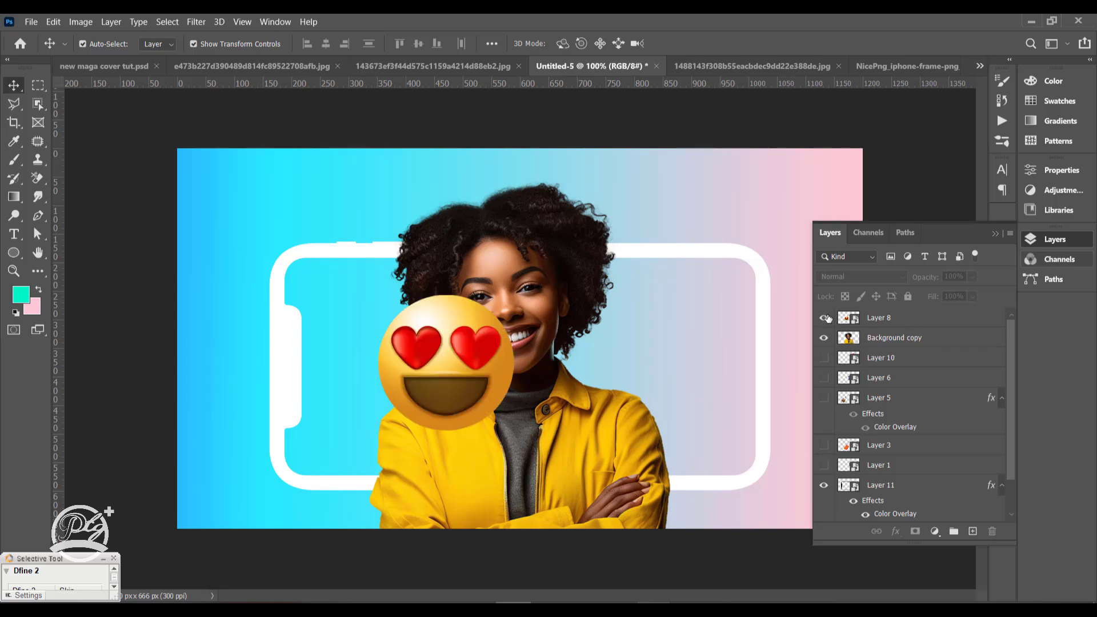
left_click(824, 317)
left_click(895, 318)
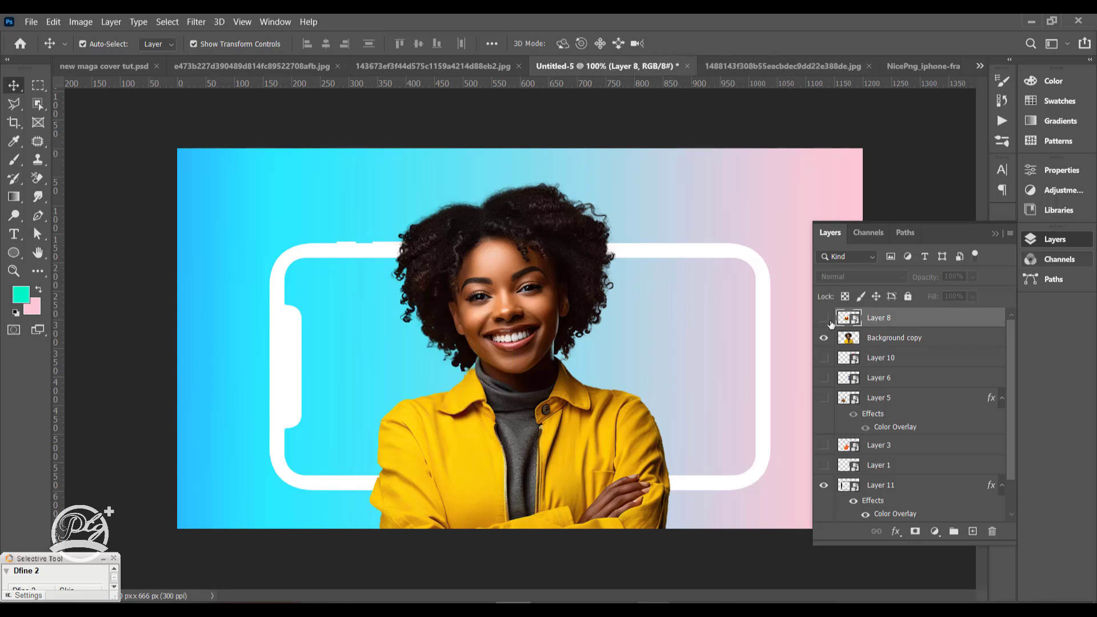
left_click(824, 318)
left_click_drag(514, 429, 398, 323)
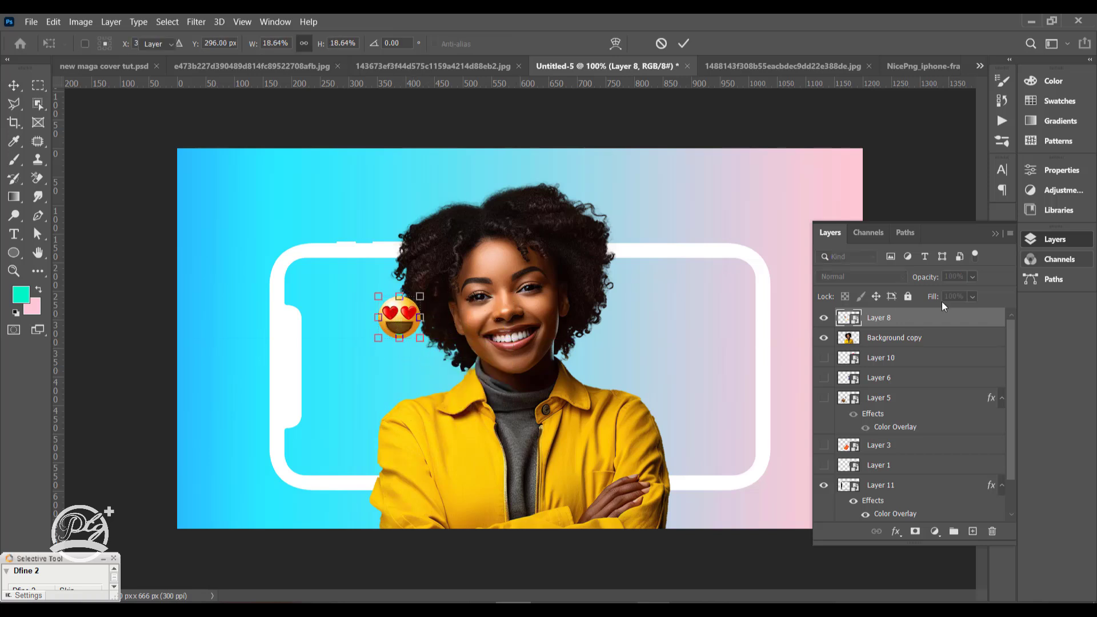
key("Return")
Show the orange camera on Layer 3, shrink it, and place it right of the woman's hair over the frame's upper edge.
left_click(824, 446)
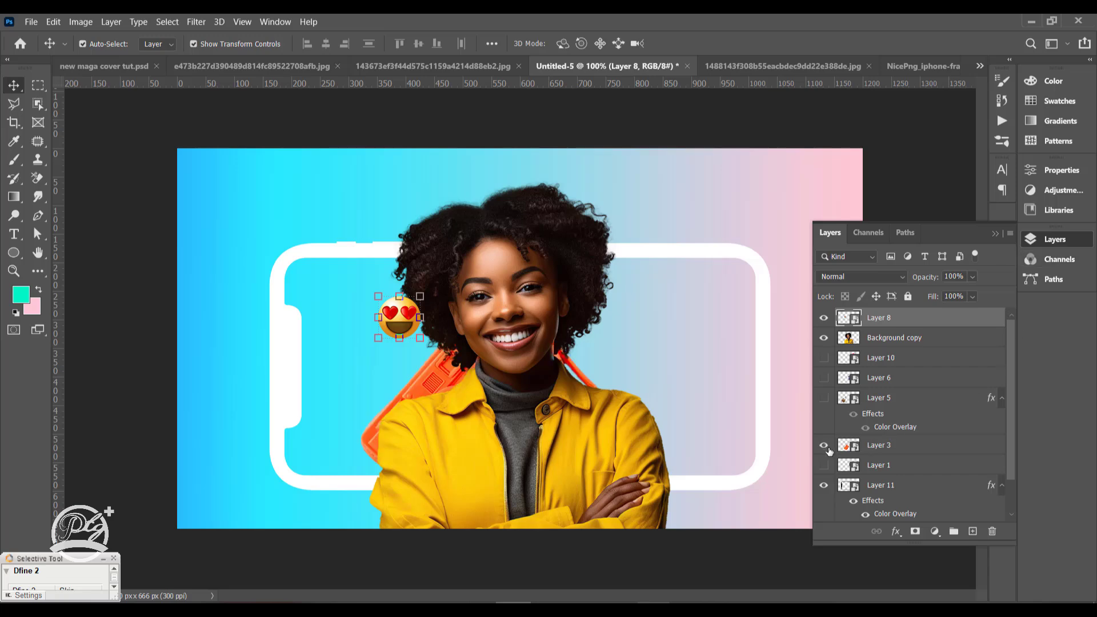
left_click(914, 446)
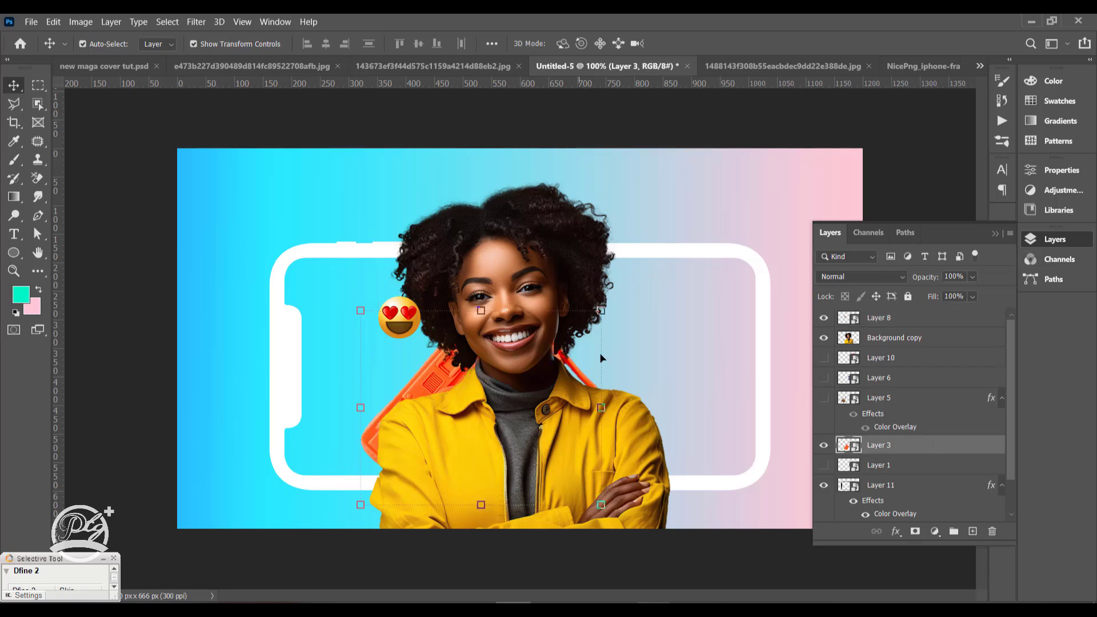
left_click_drag(601, 311, 433, 446)
left_click_drag(402, 479, 654, 266)
key("Return")
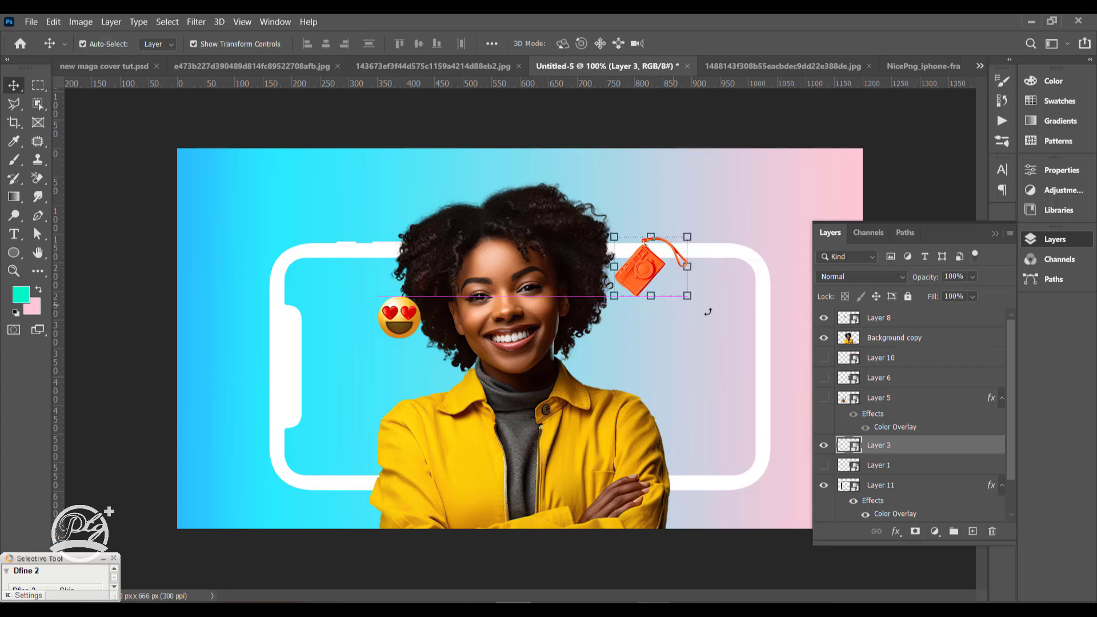
Show the camera and red heels on Layer 1, scale them down, and place them in the phone frame's lower-left corner.
left_click(824, 465)
left_click(757, 372)
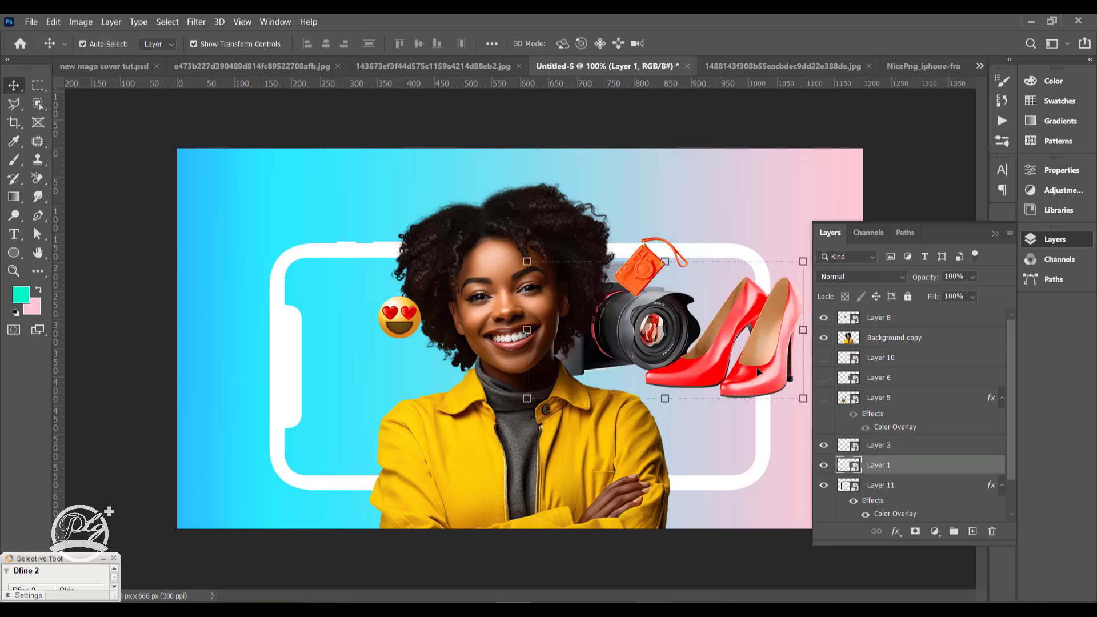
key("ctrl+t")
left_click_drag(804, 261, 673, 326)
left_click_drag(636, 374, 364, 444)
key("Return")
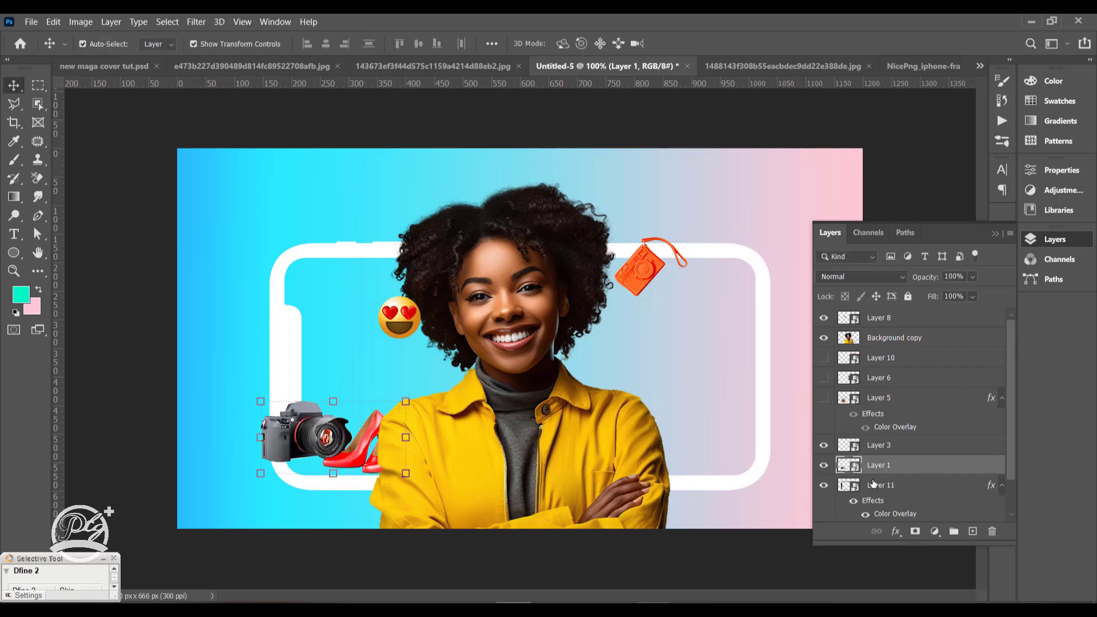
Move Layer 1 below the phone frame layer and scale the camera and heels to 21.17%.
left_click(1004, 488)
left_click_drag(946, 473, 943, 498)
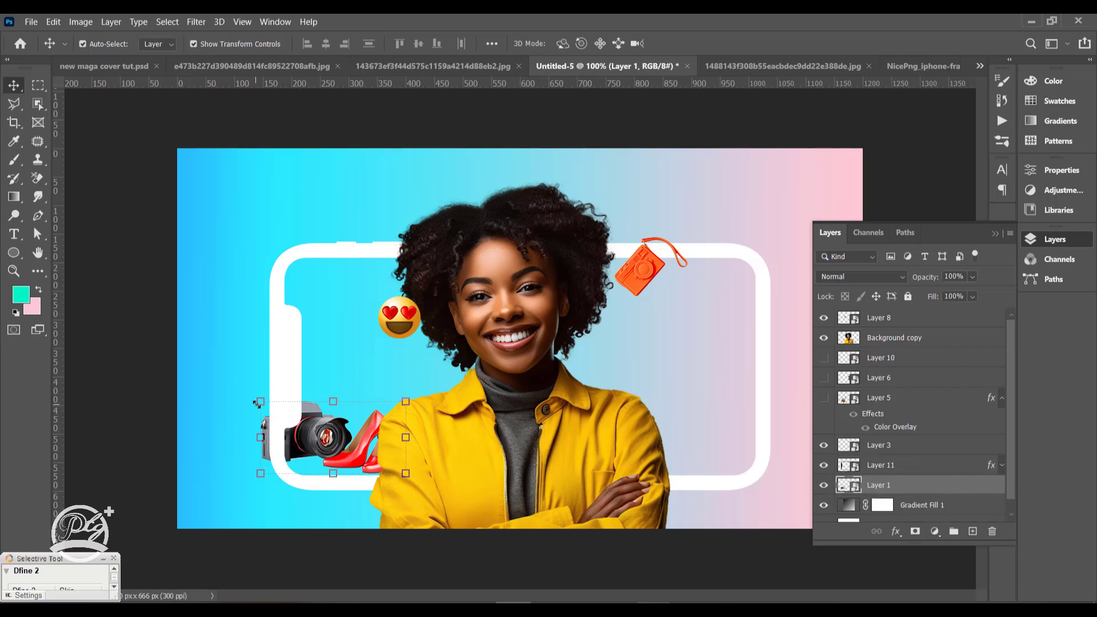
left_click_drag(256, 402, 295, 448)
key("Return")
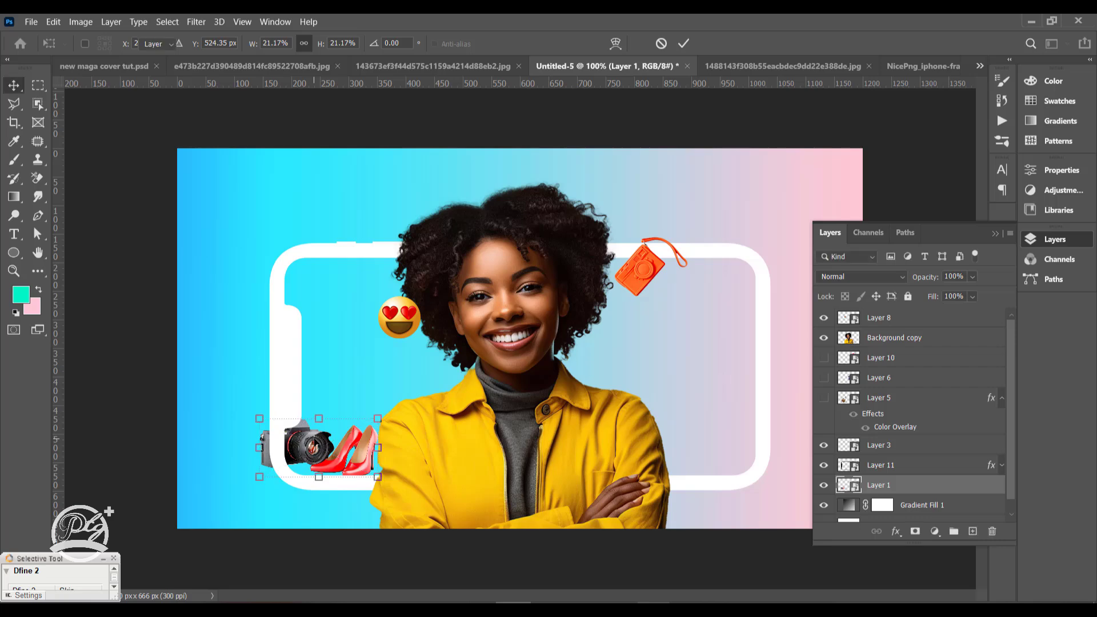
Add a layer mask to Layer 1, load the phone frame's outline as a selection, and invert it.
left_click(766, 423)
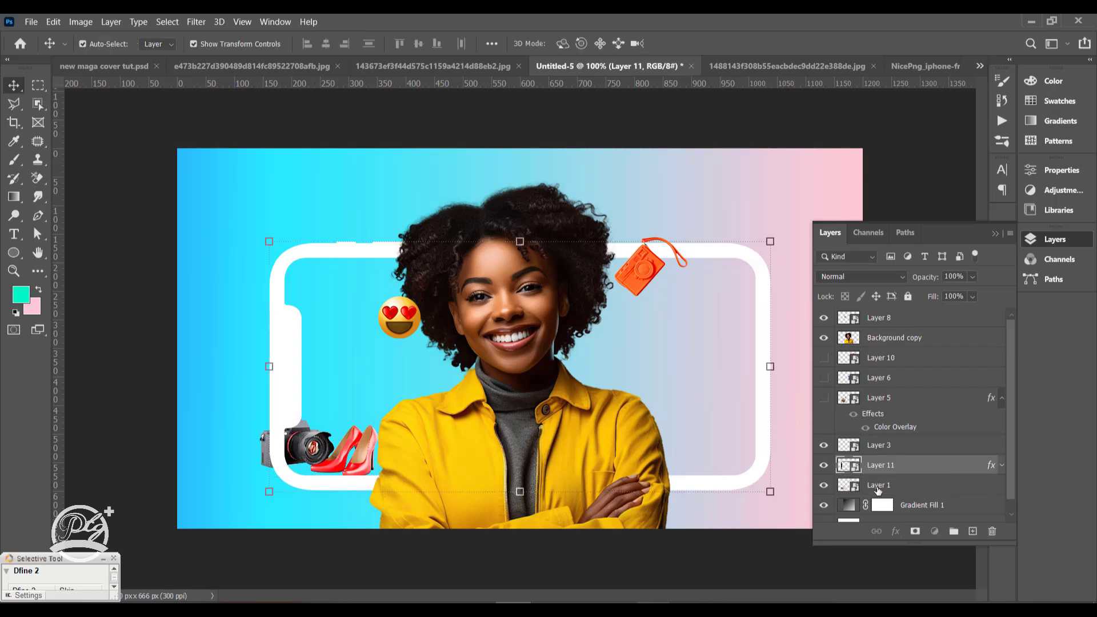
left_click(878, 486)
left_click(915, 531)
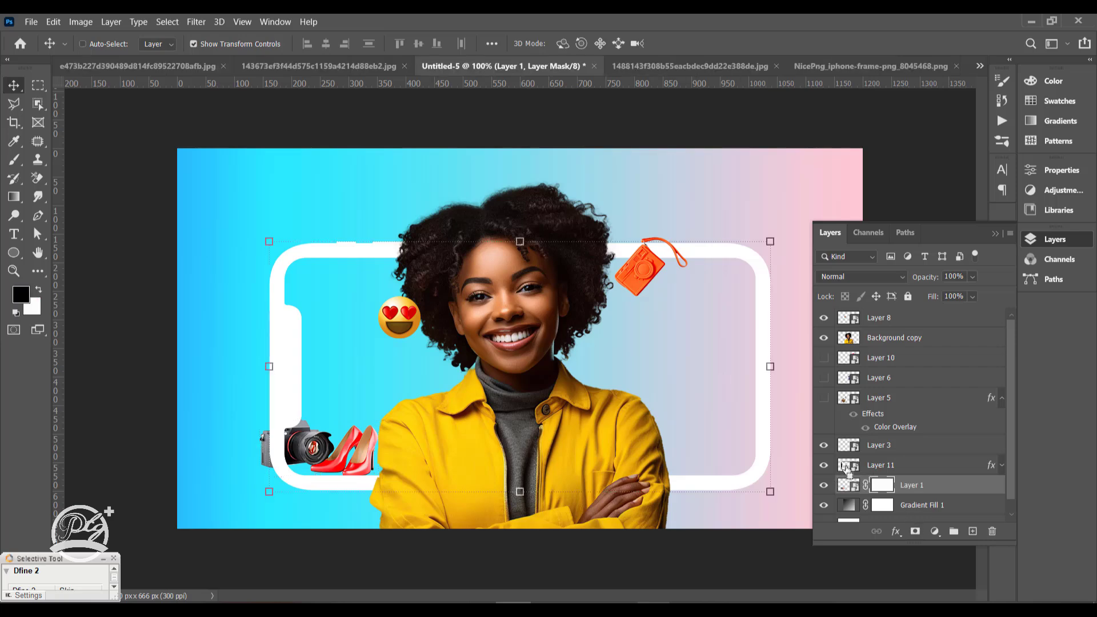
left_click(848, 467, "ctrl")
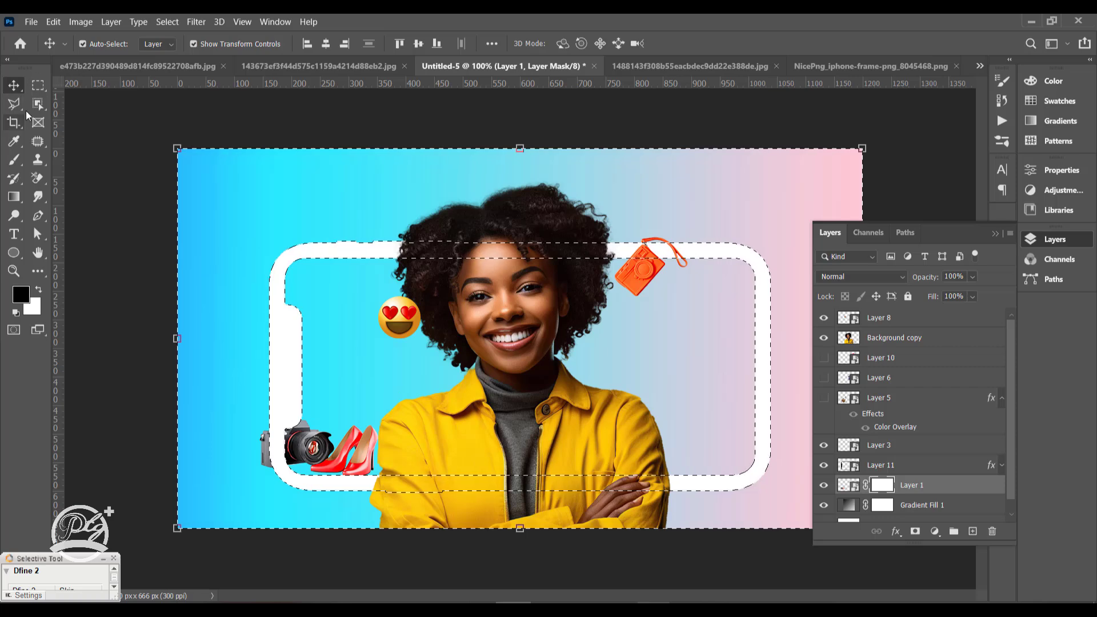
Paint black on Layer 1's mask with a 50 px soft brush to hide the camera outside the frame, then clear the selection.
left_click(16, 162)
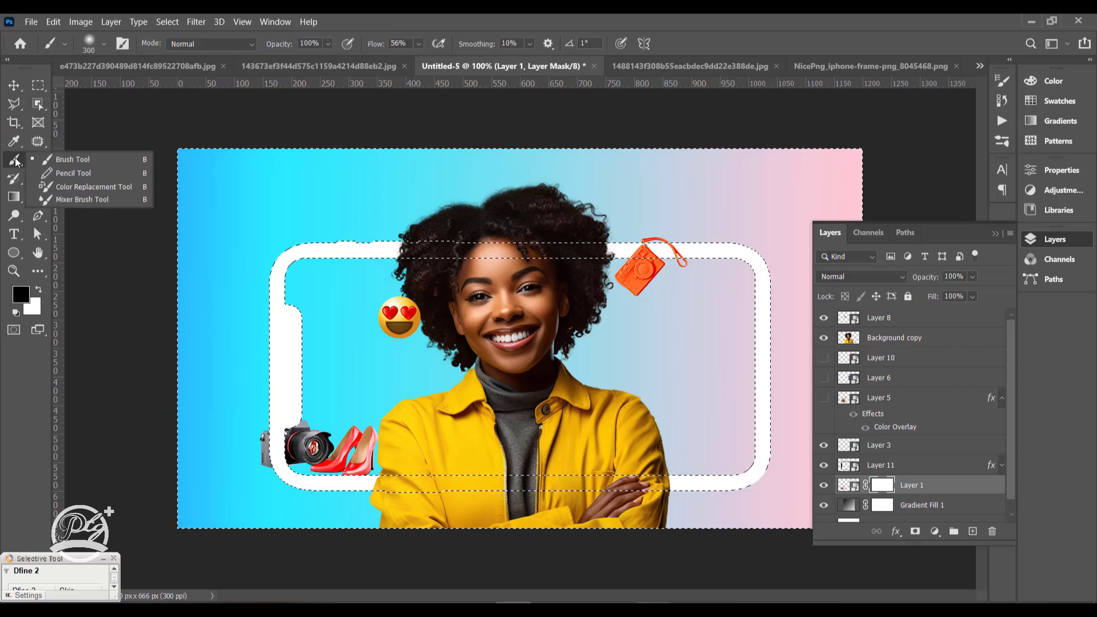
left_click(66, 160)
right_click(296, 313)
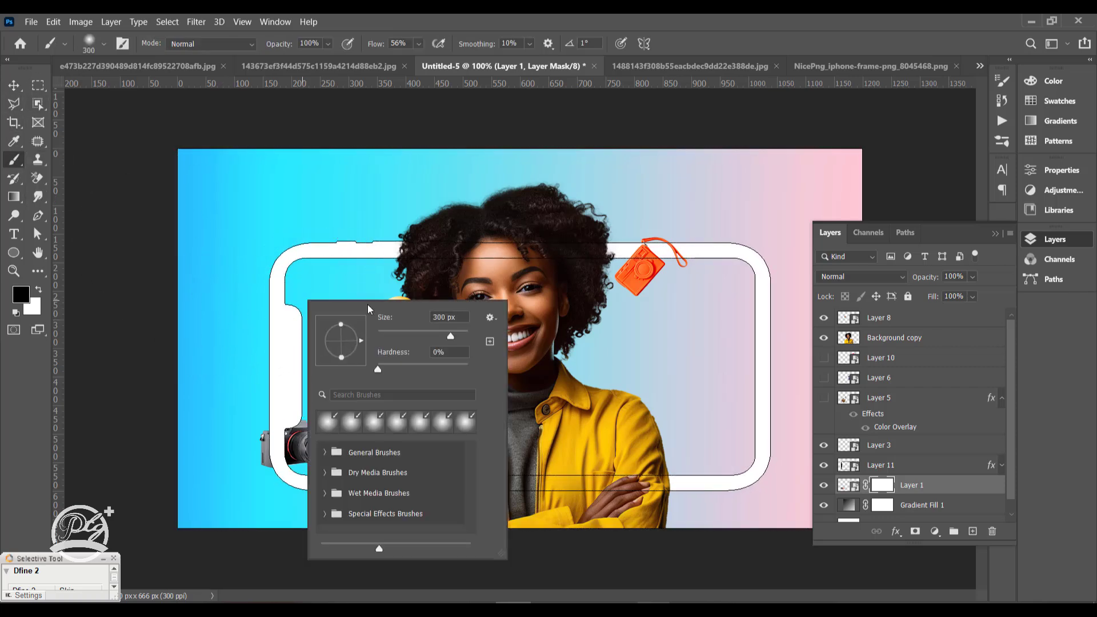
left_click(400, 338)
key("Return")
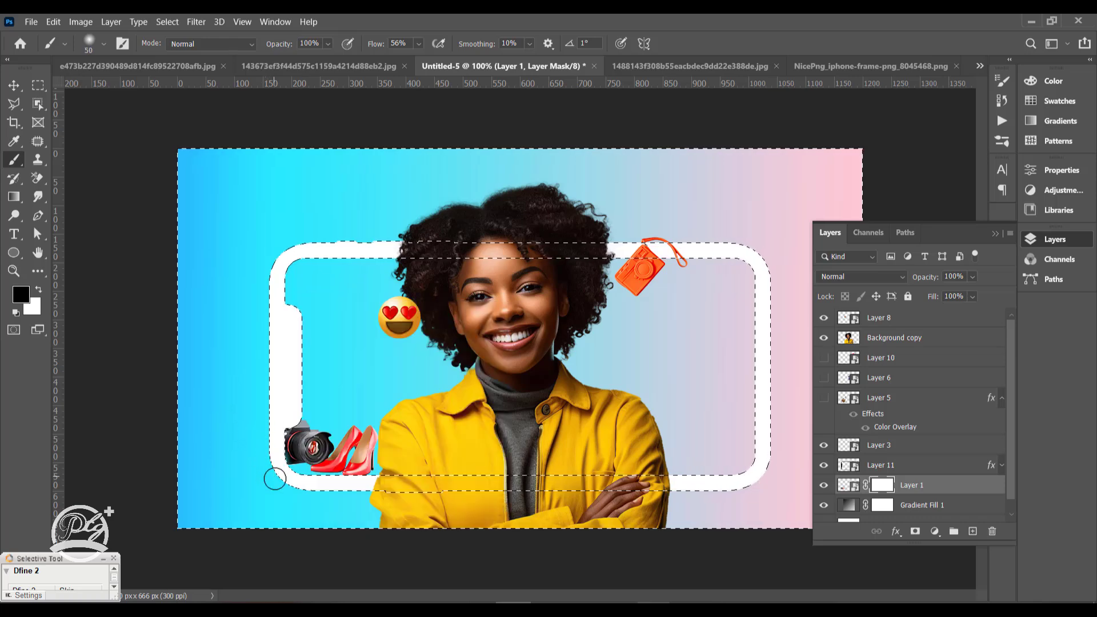
left_click(275, 479)
left_click(14, 87)
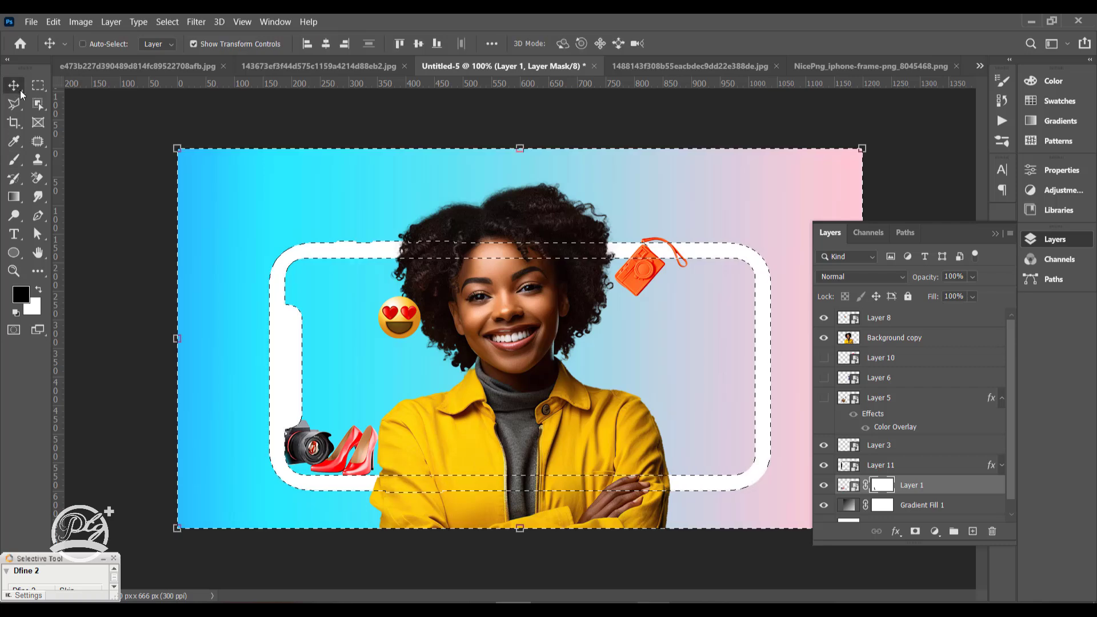
key("ctrl+d")
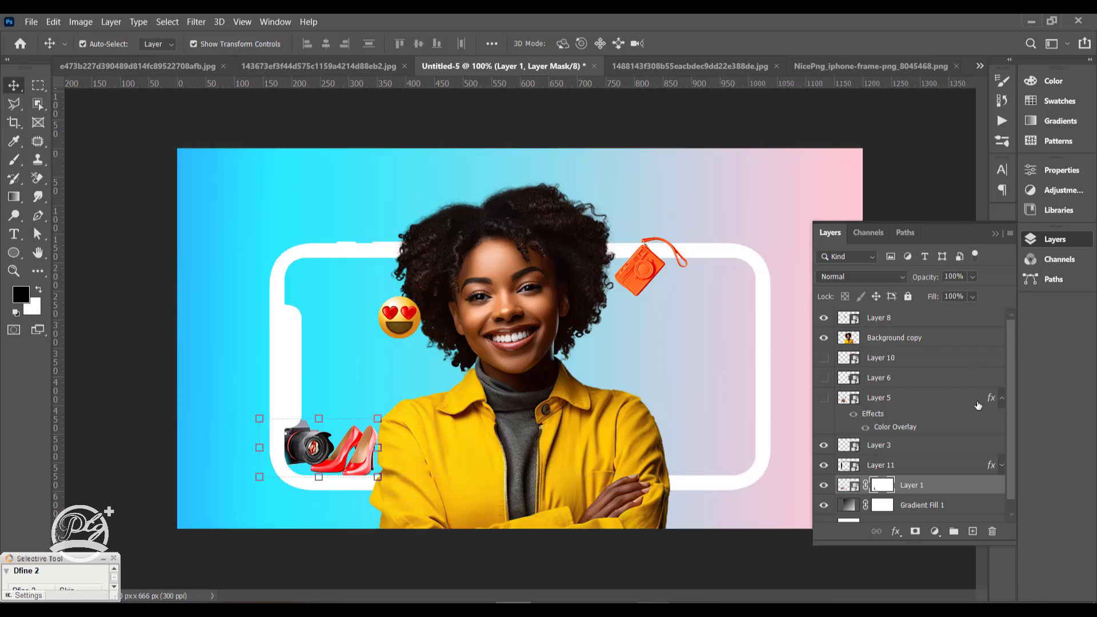
Show the purple camera on Layer 6, scale it to 15.63%, rotate it -26.67°, place it on the woman's shoulder, and bring it to the front.
left_click(823, 377)
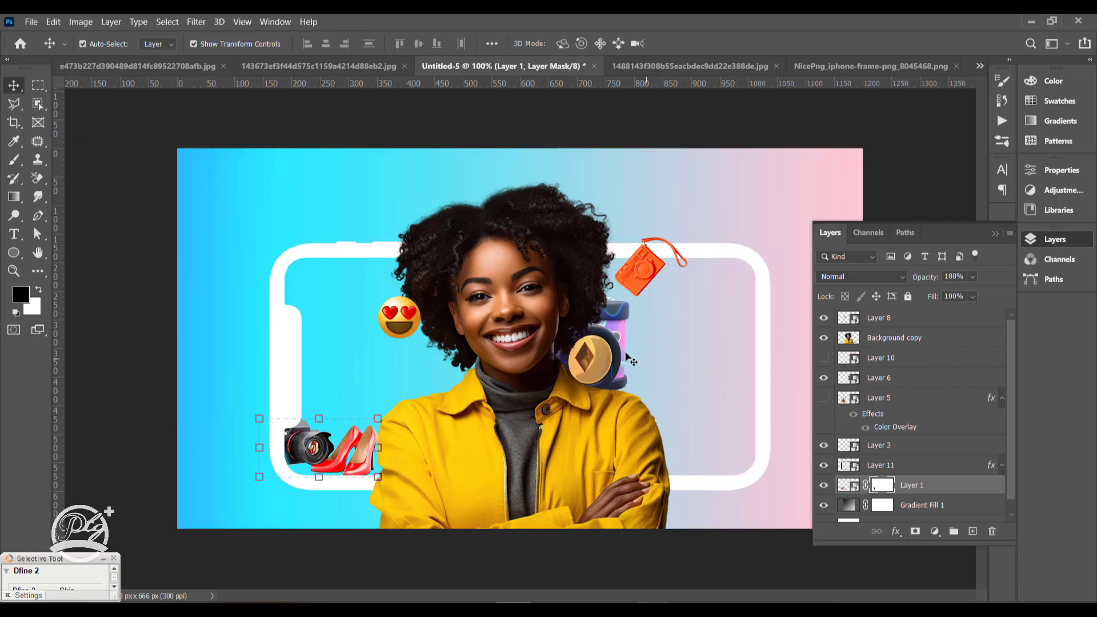
left_click(632, 340)
left_click_drag(629, 282, 412, 381)
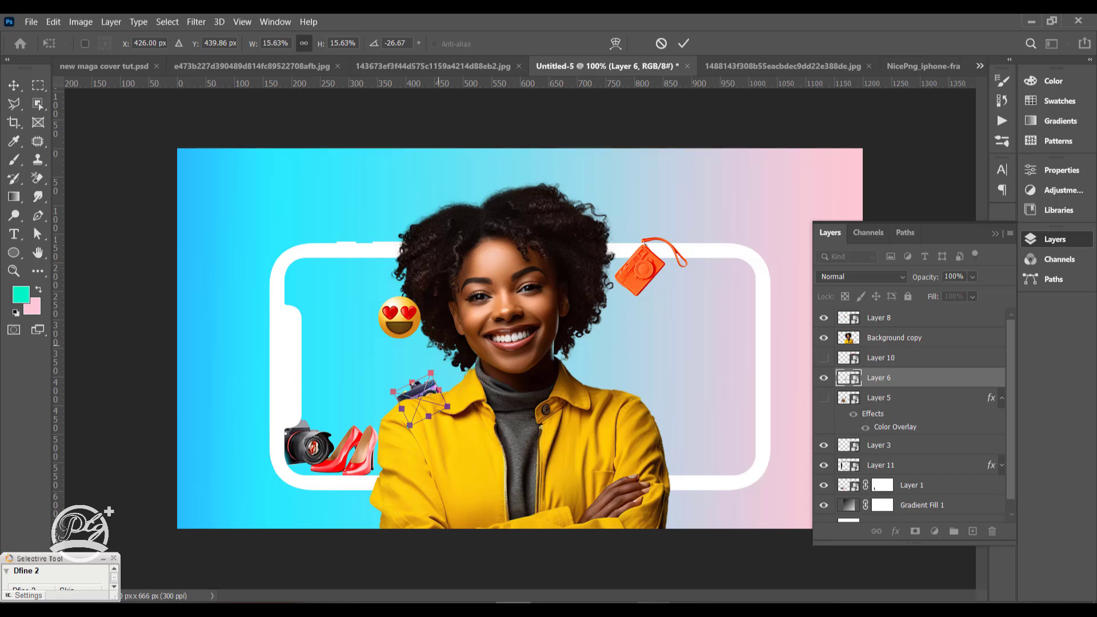
key("Return")
key("ctrl+shift+bracketright")
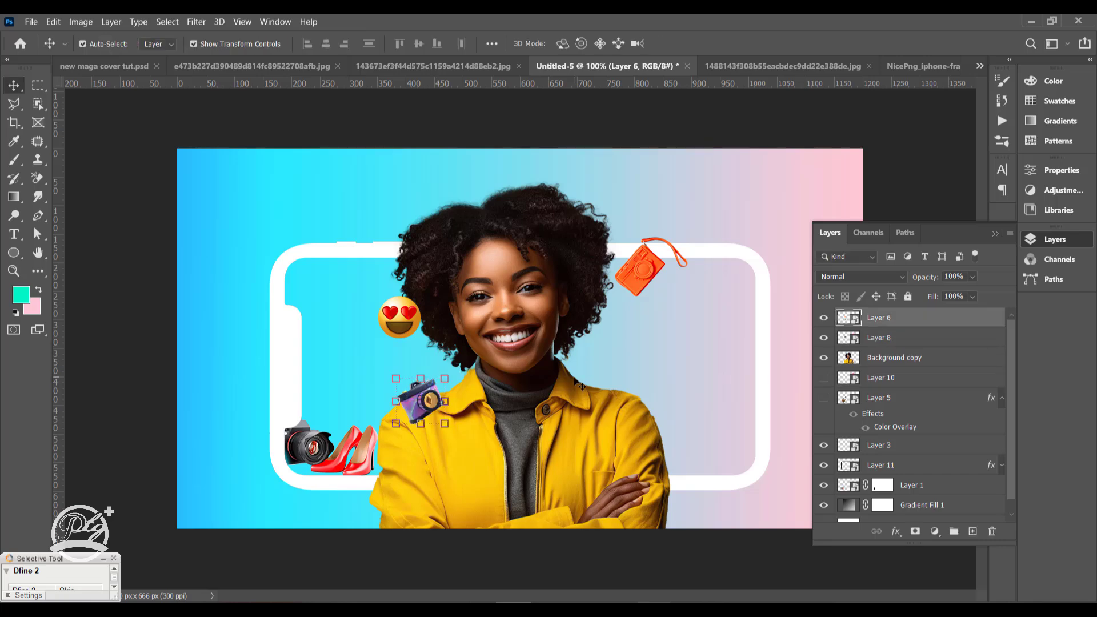
Show the hearts on Layer 10, scale them to 38.26% beside the woman's hair above the orange camera, and duplicate them above the emoji.
scroll(1008, 377, "down", 1)
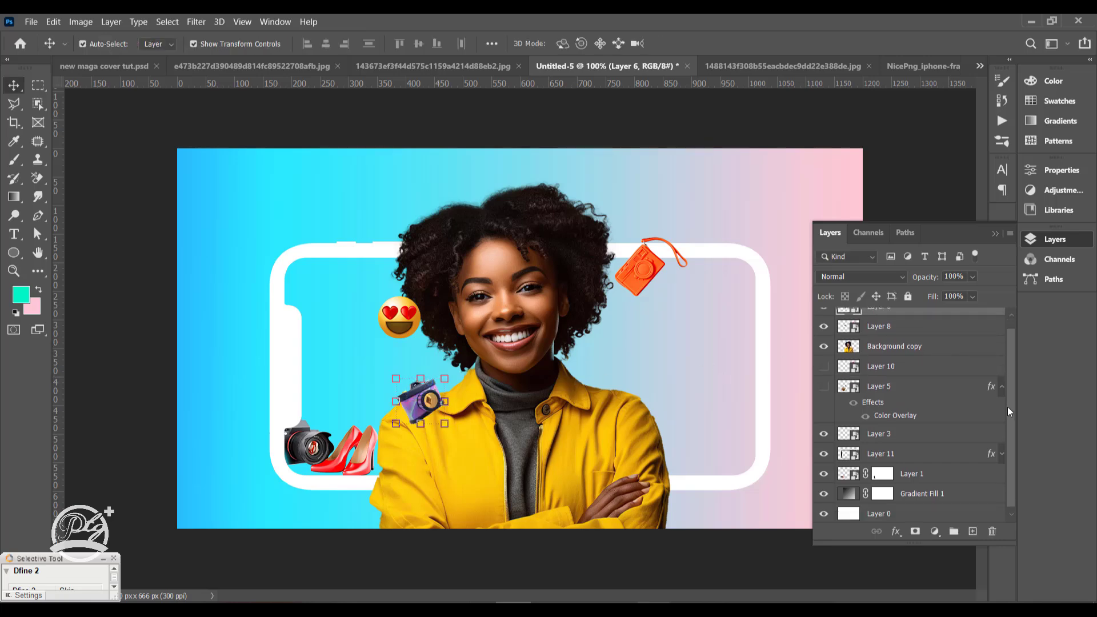
left_click(823, 366)
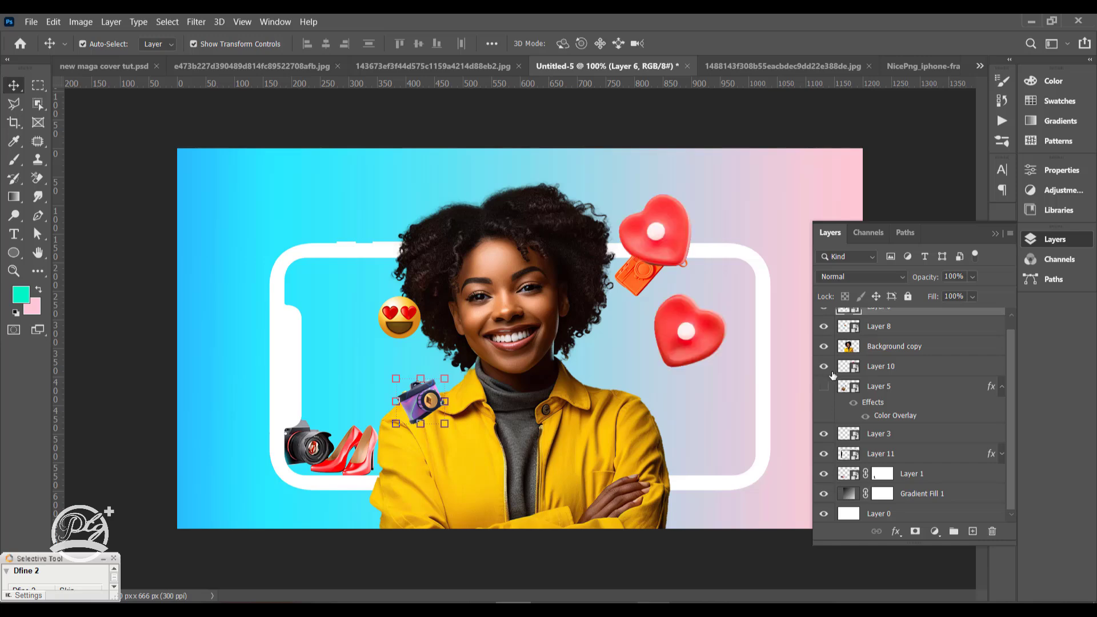
left_click(726, 327)
left_click_drag(726, 366, 384, 272)
key("Return")
Flip the duplicated hearts horizontally, scale them down, and place them just above the heart-eyes emoji.
key("ctrl+t")
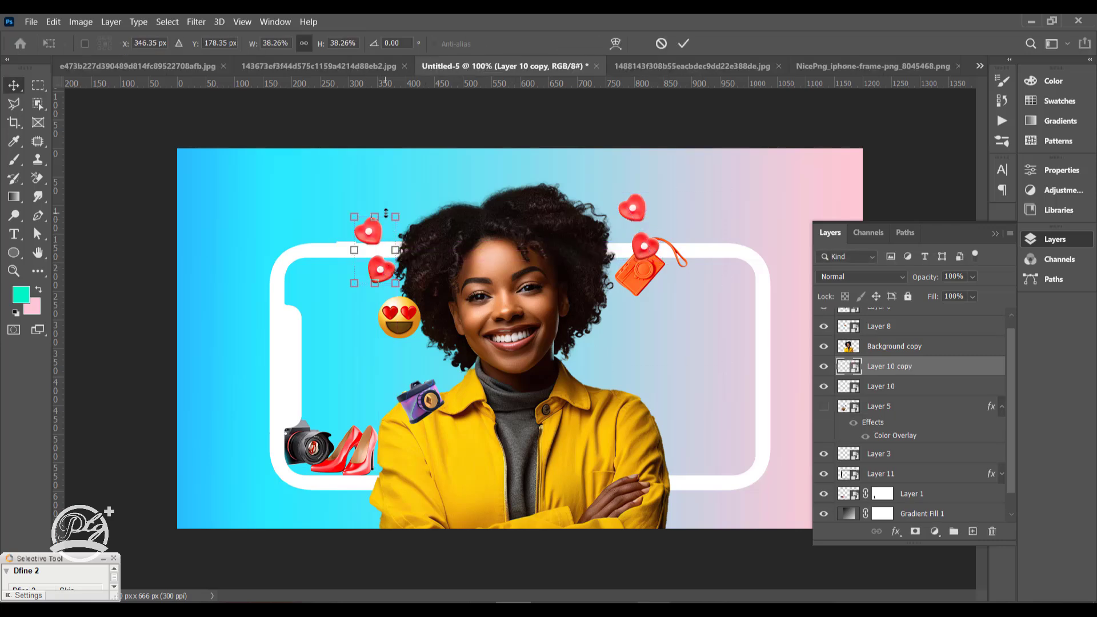
right_click(386, 212)
left_click(458, 429)
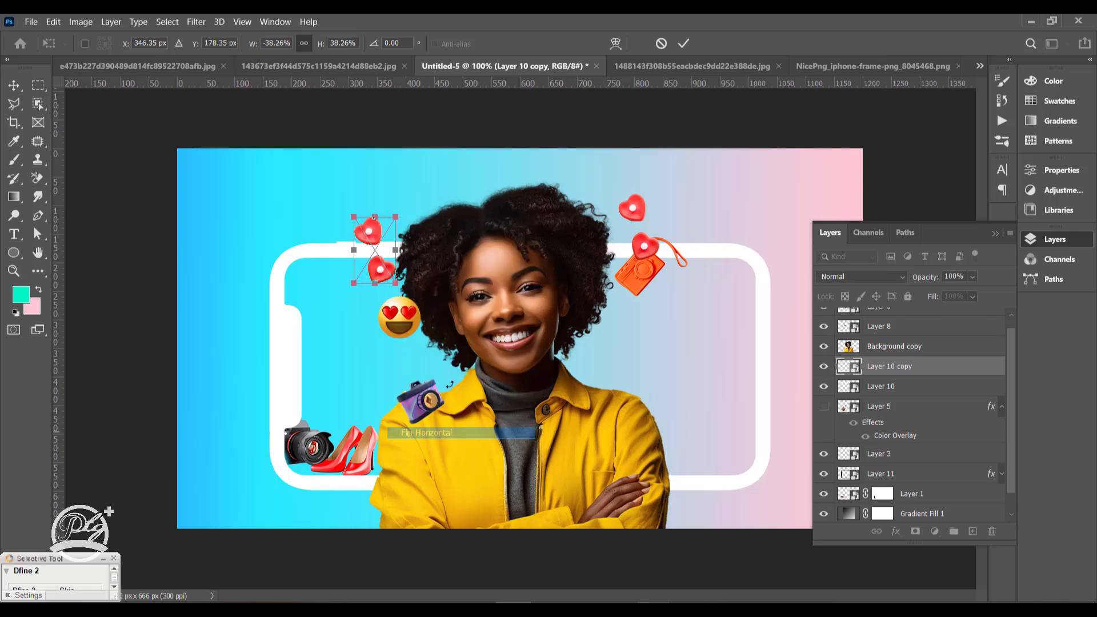
left_click_drag(377, 242, 414, 252)
key("Return")
Duplicate the small hearts above the Background copy layer and position them over the edge of the woman's hair, continuing the trail upward.
left_click_drag(908, 367, 900, 337)
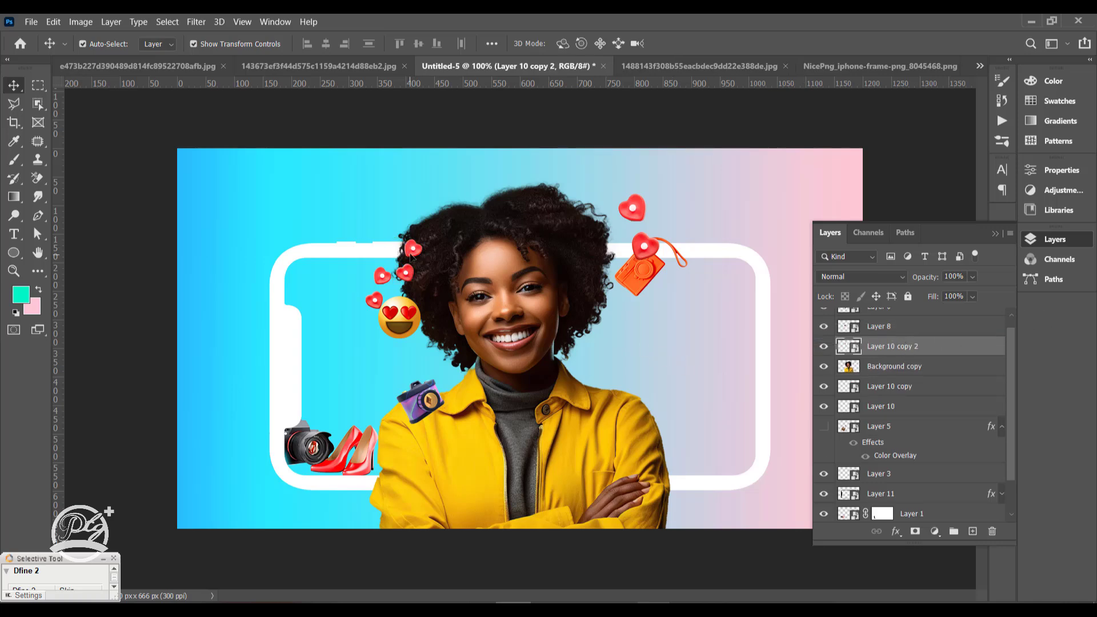
left_click_drag(411, 258, 413, 241)
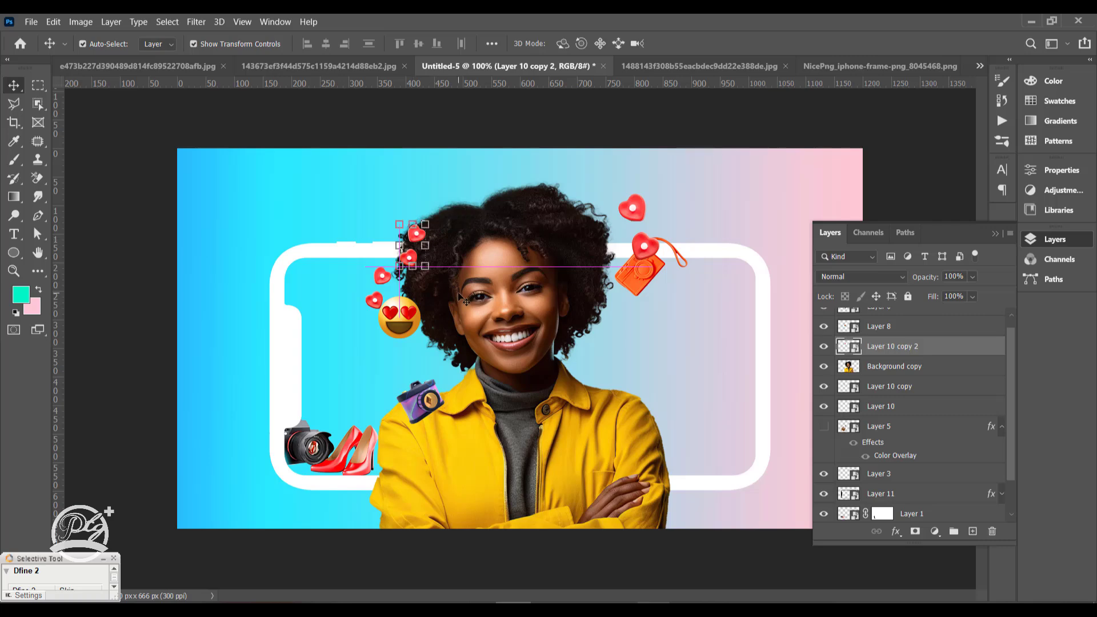
left_click(550, 114)
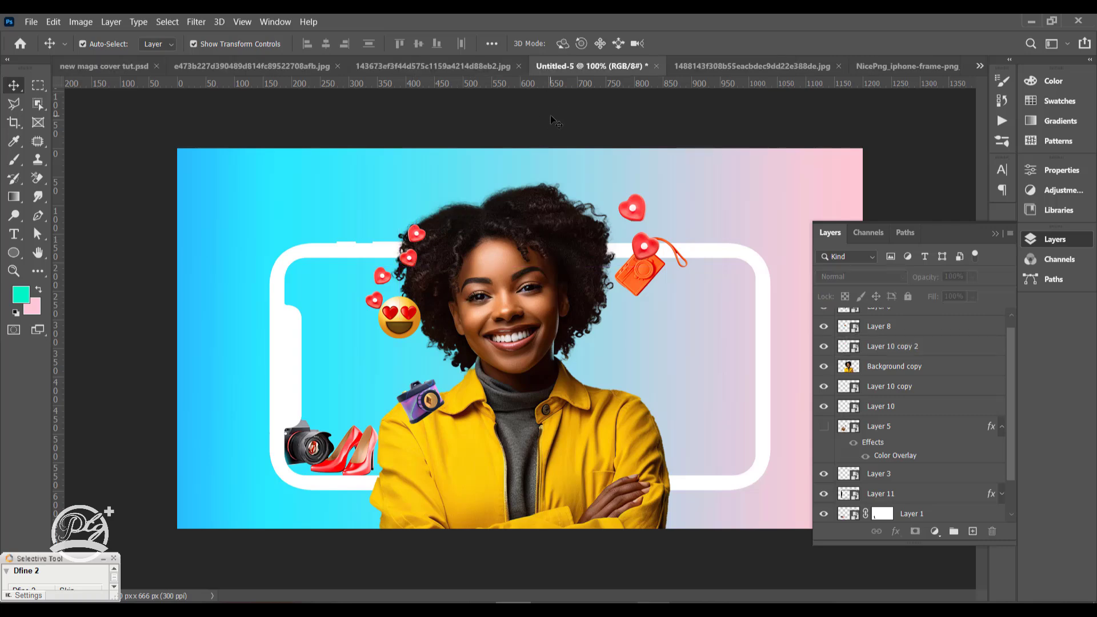
Move the orange camera slightly down, and show the brown bag on Layer 5, scaled to 37.04% over the phone frame's right side.
left_click_drag(644, 279, 653, 297)
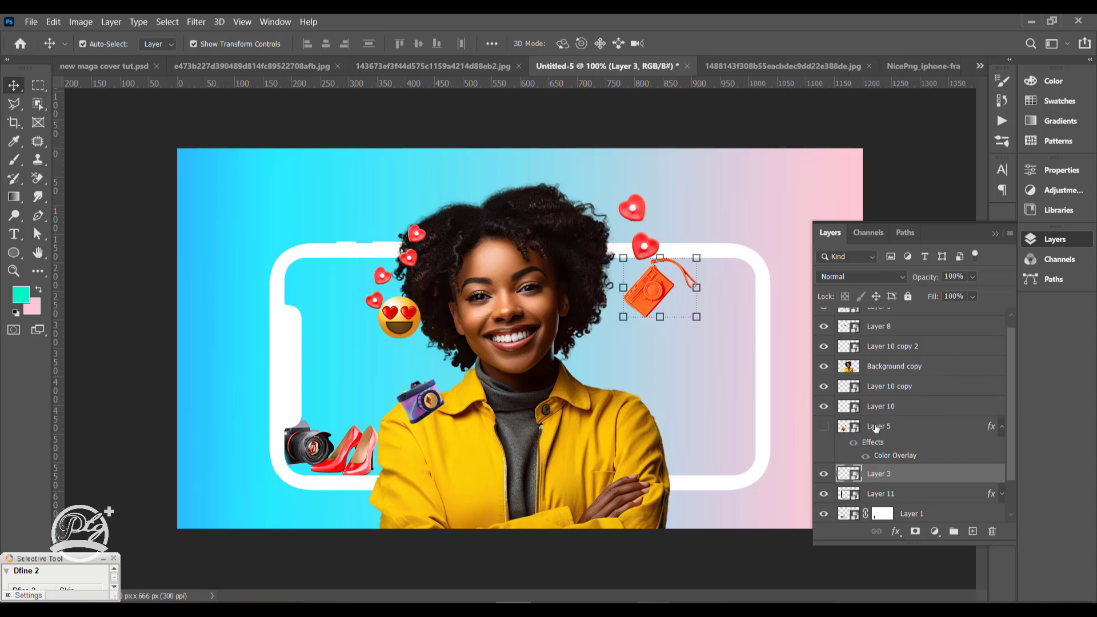
key("alt+comma")
left_click(824, 404)
left_click(879, 404)
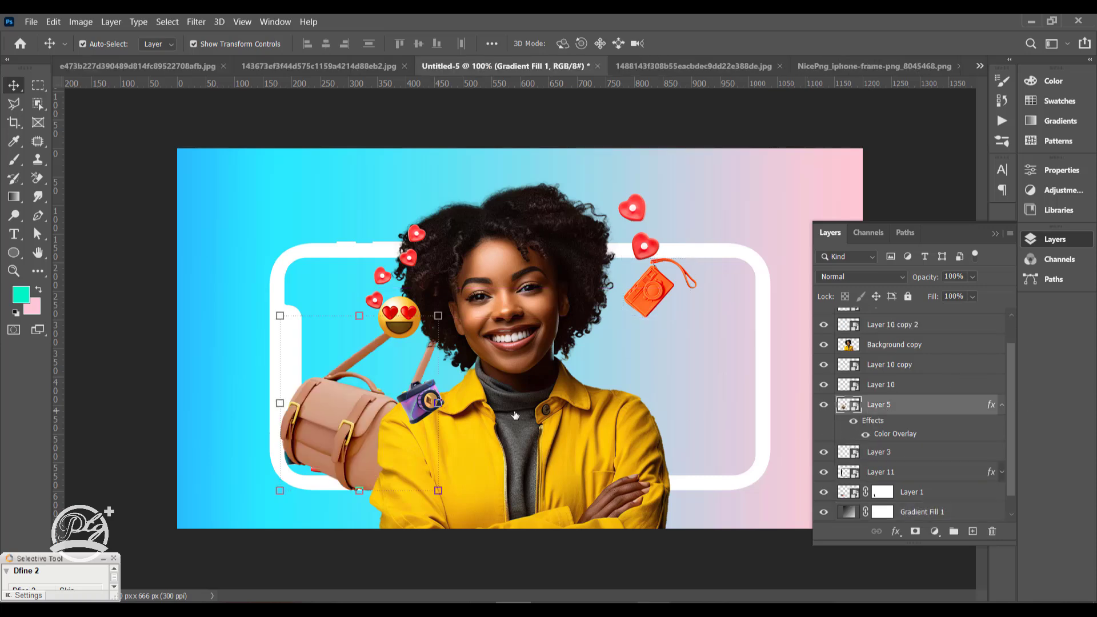
left_click_drag(287, 327, 335, 369)
left_click_drag(393, 418, 693, 390)
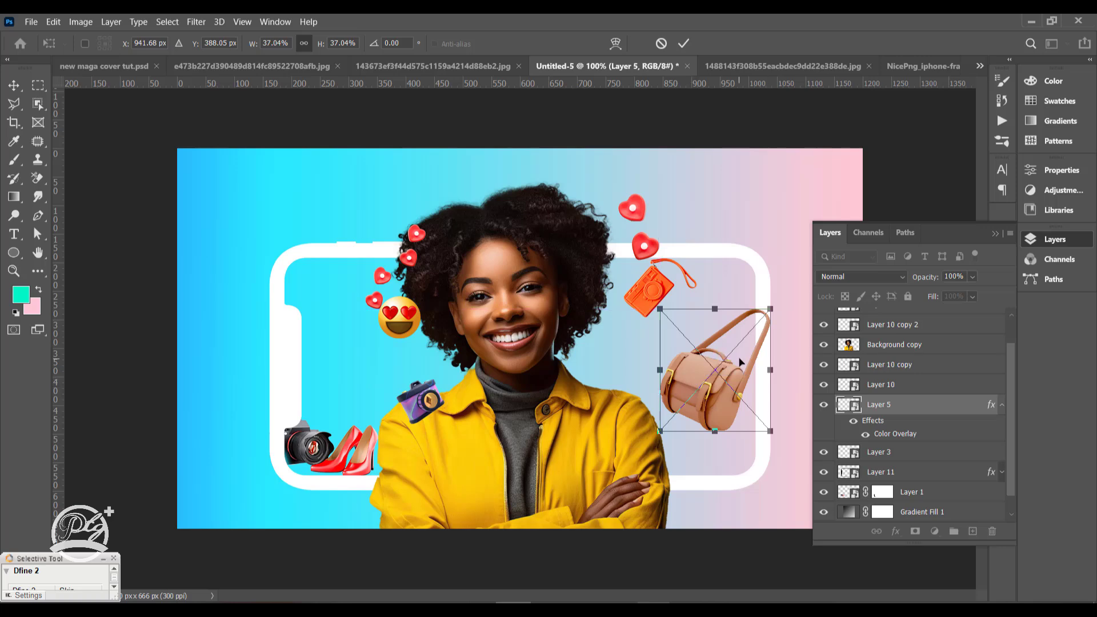
key("Return")
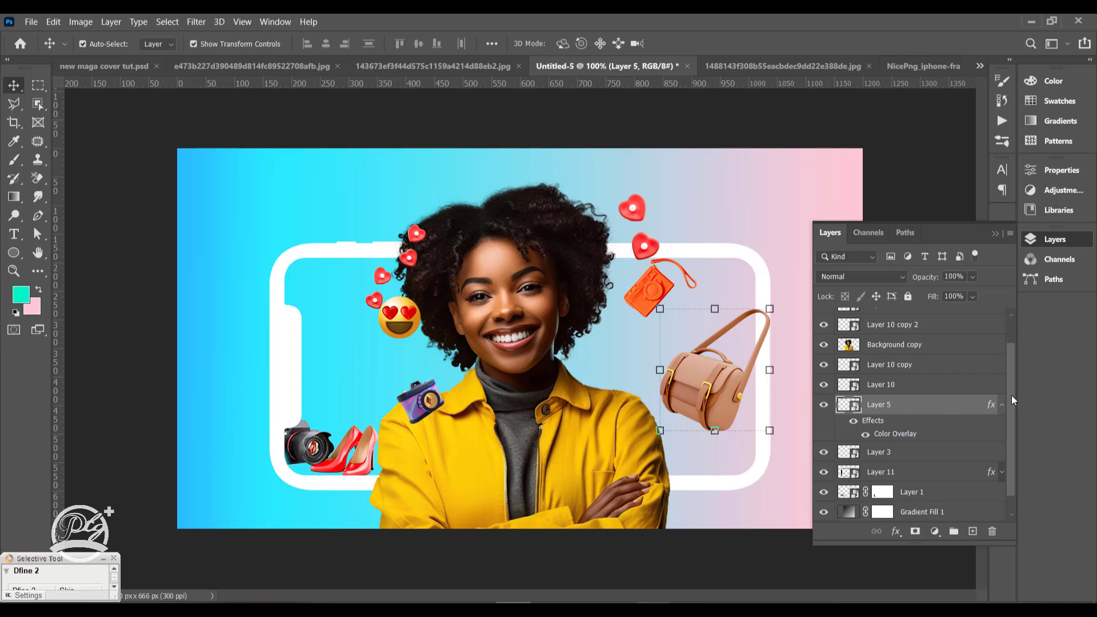
Convert the woman's Background copy layer to a smart object.
left_click_drag(1011, 400, 1011, 341)
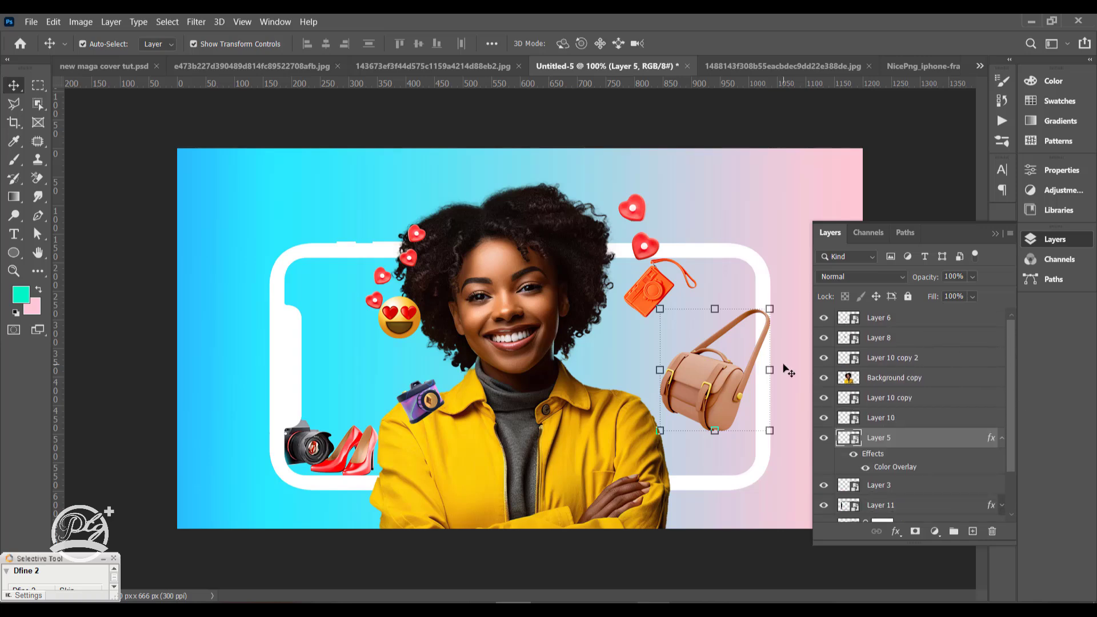
left_click(688, 134)
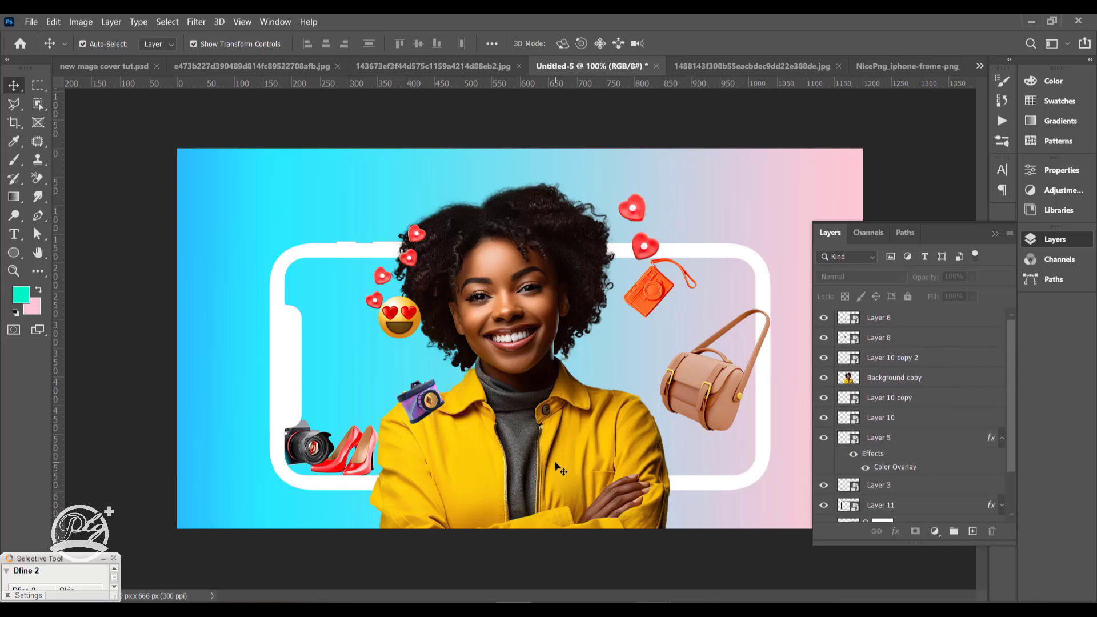
left_click(914, 377)
right_click(921, 378)
left_click(828, 200)
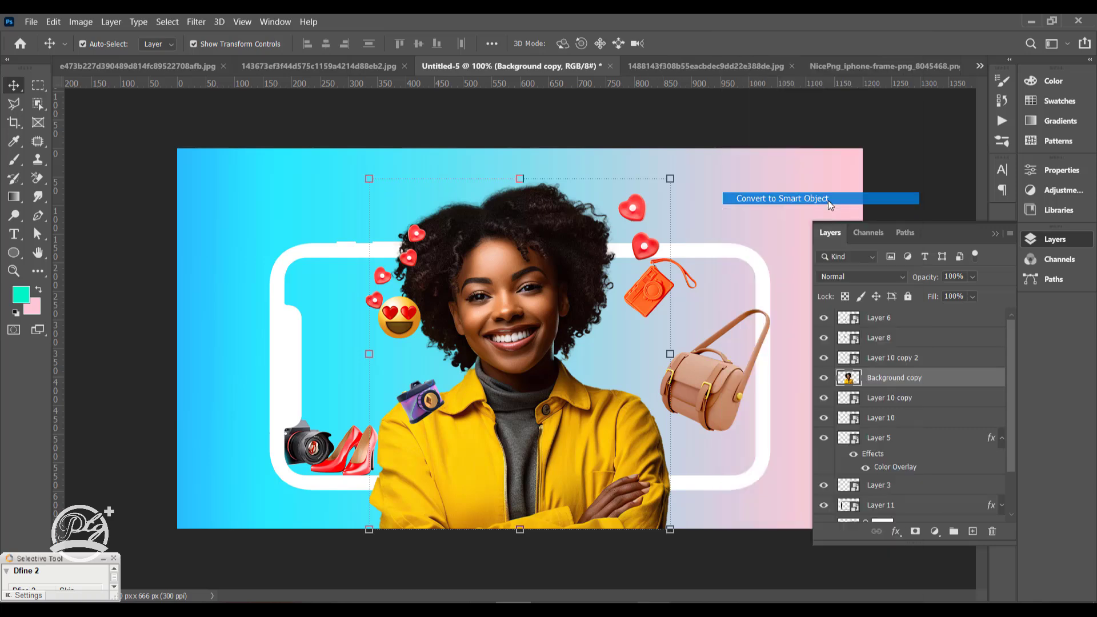
Set the woman's Camera Raw values to Exposure +0.15, Contrast +12, Highlights +17, Shadows +49, Whites -40, Blacks +46 and Clarity +20.
left_click(196, 22)
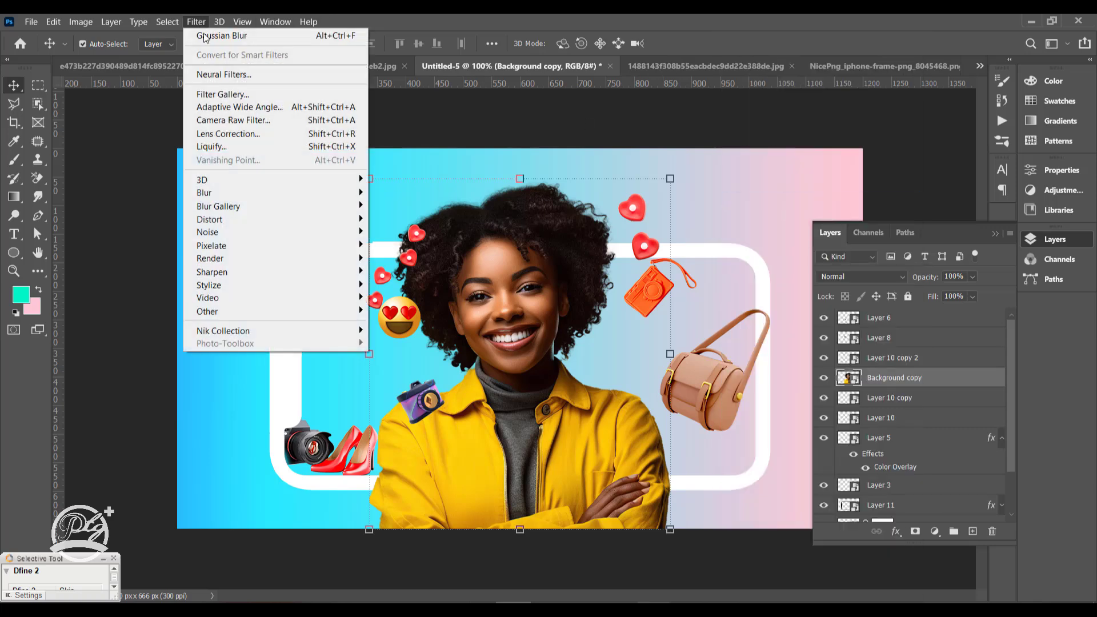
left_click(255, 135)
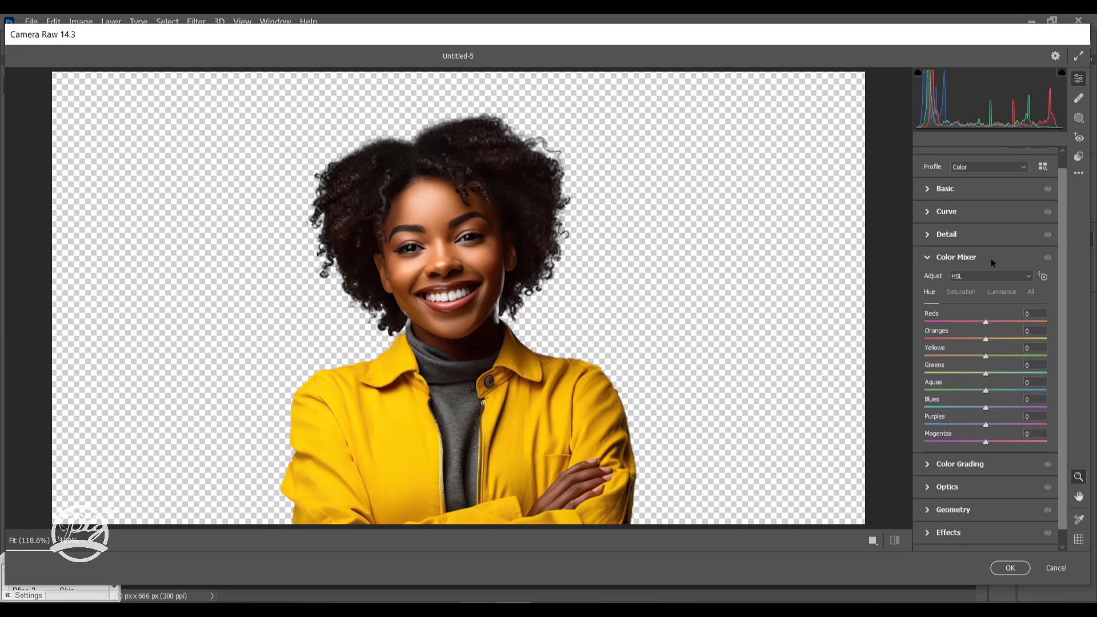
left_click(928, 190)
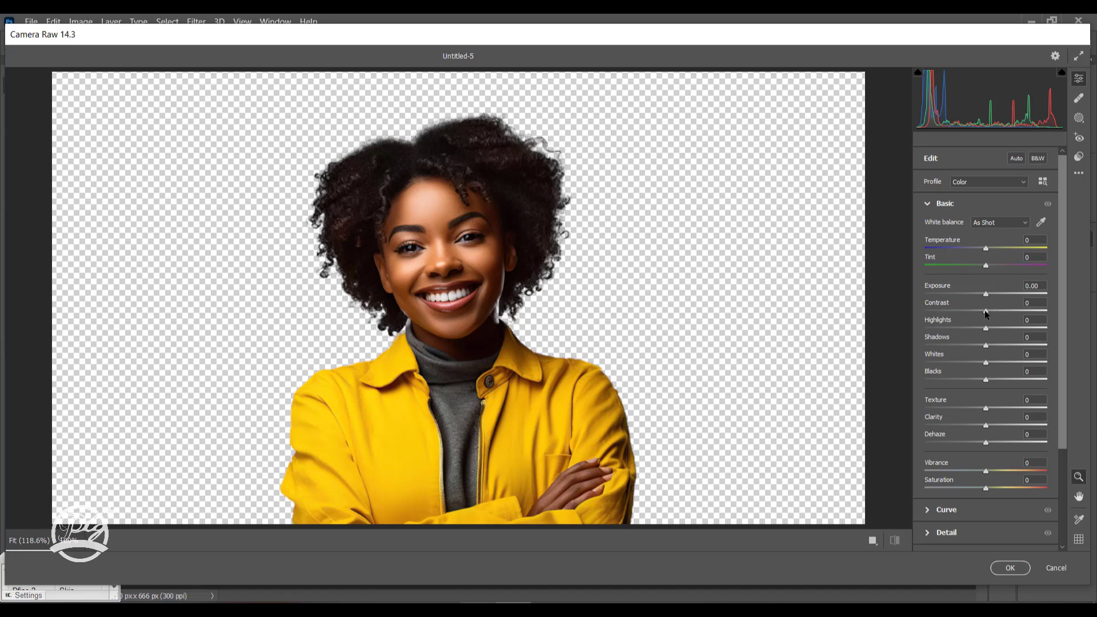
left_click_drag(985, 330, 1015, 381)
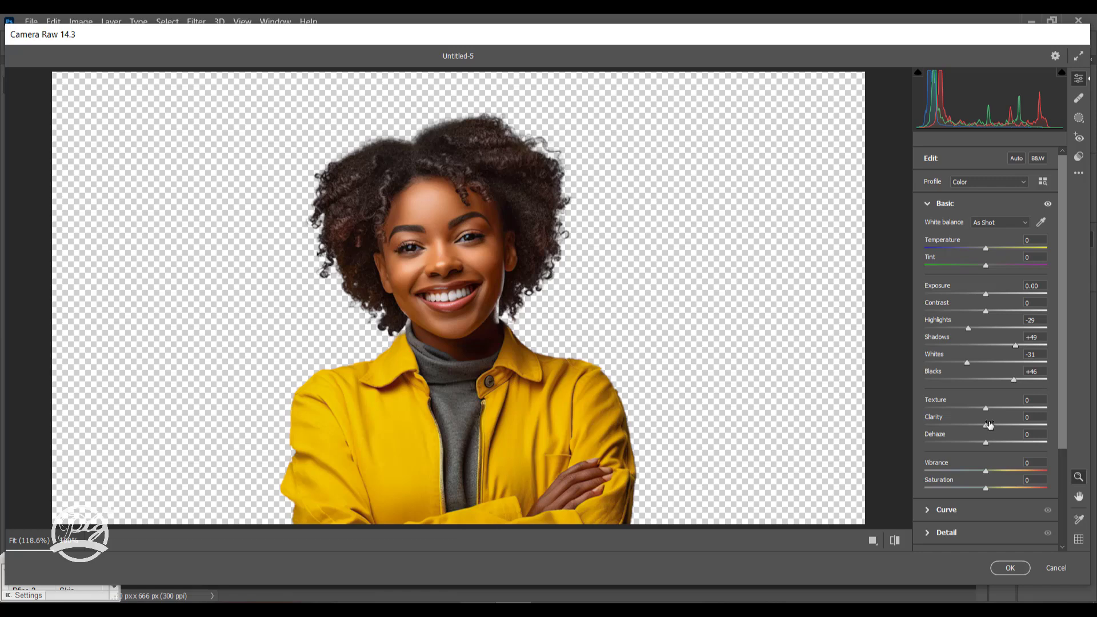
left_click_drag(989, 424, 1000, 423)
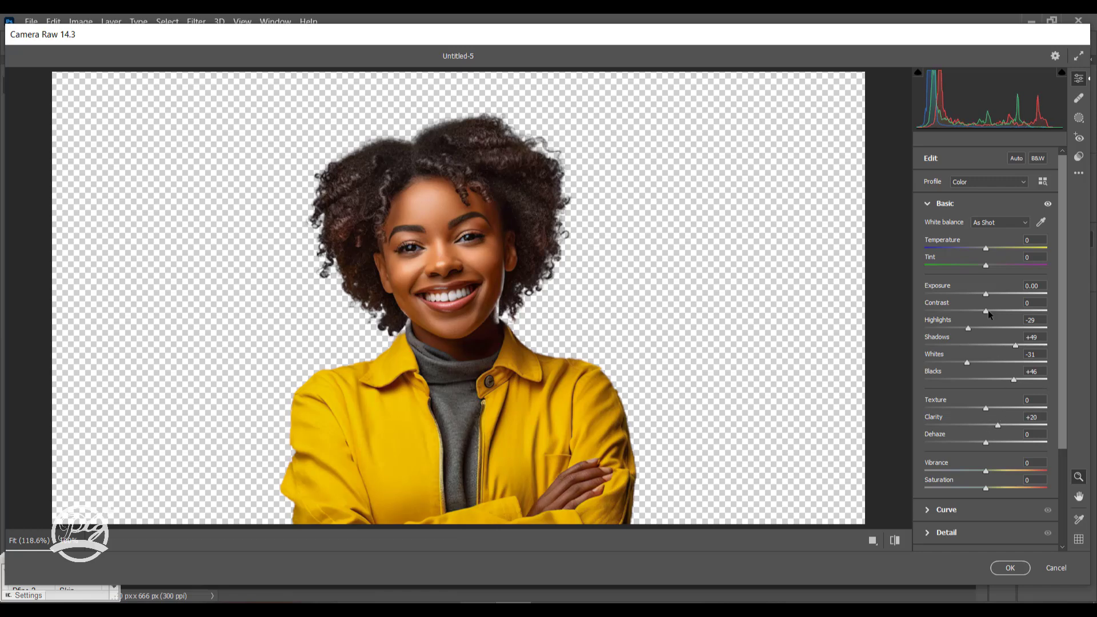
left_click_drag(985, 297, 979, 362)
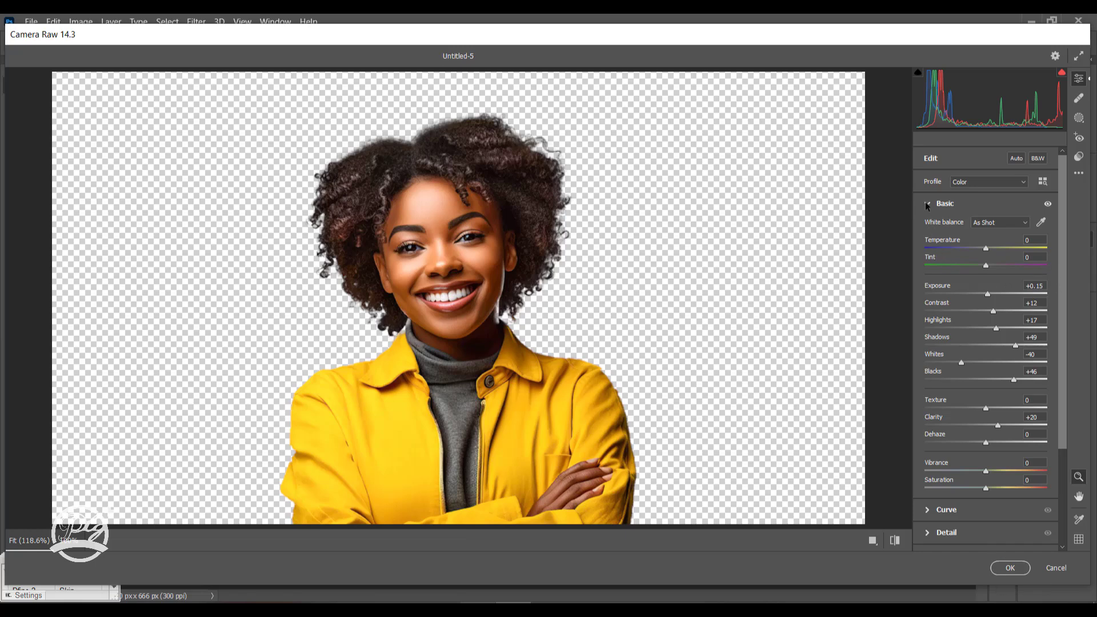
Set the Oranges hue to -5 in the Color Mixer, compare before and after, and apply the Camera Raw filter.
left_click(939, 204)
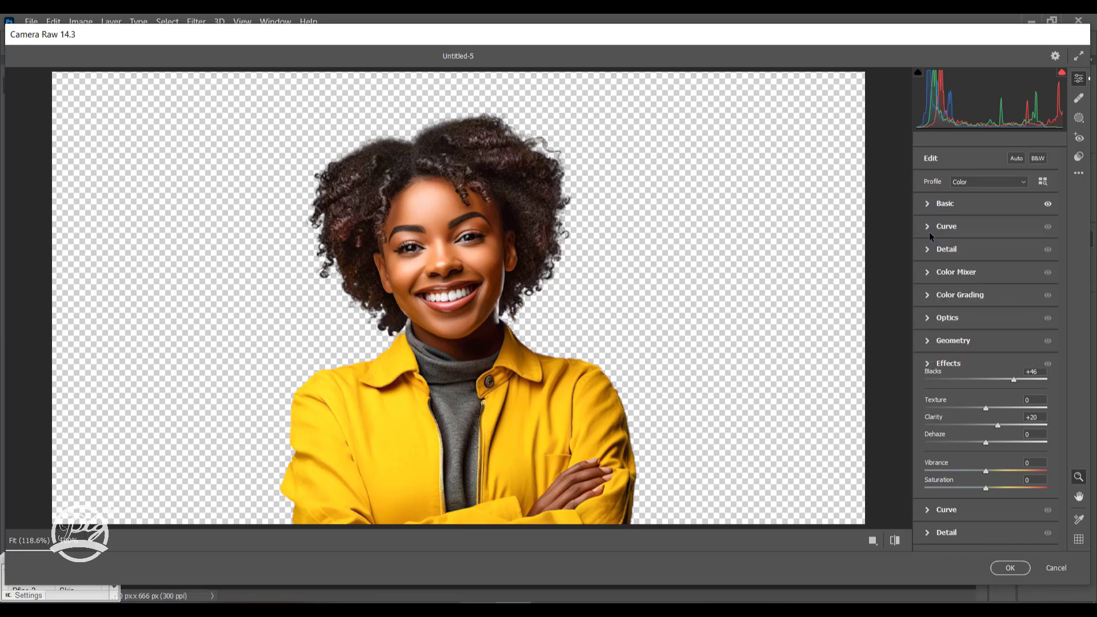
left_click(931, 273)
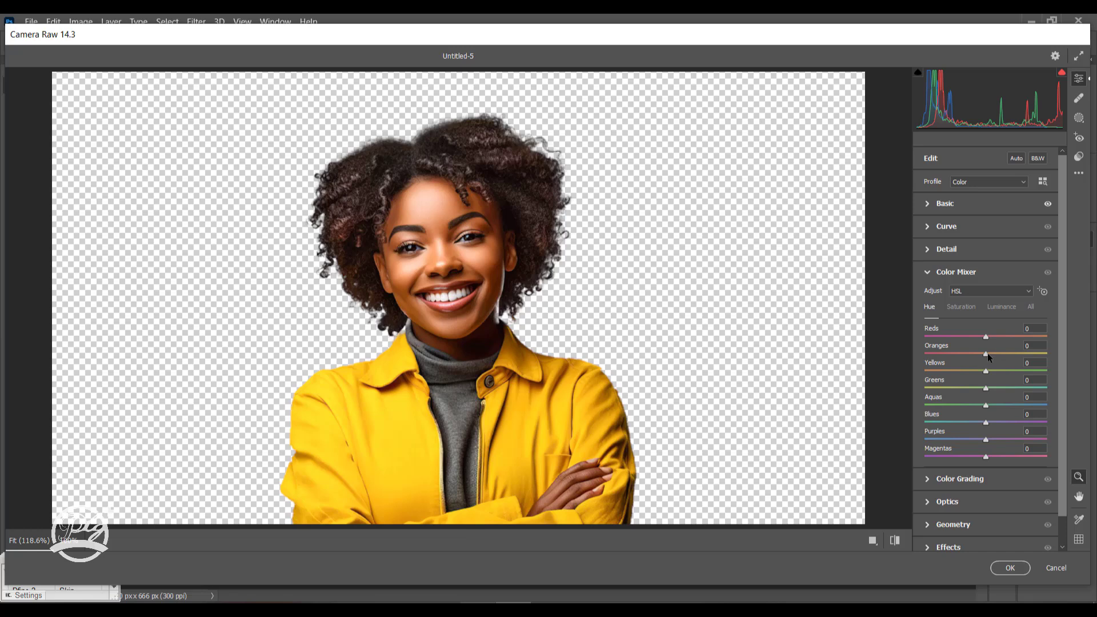
mouse_move(987, 353)
left_mouse_down()
mouse_move(1010, 355)
mouse_move(973, 358)
mouse_move(1012, 353)
mouse_move(999, 358)
left_mouse_up()
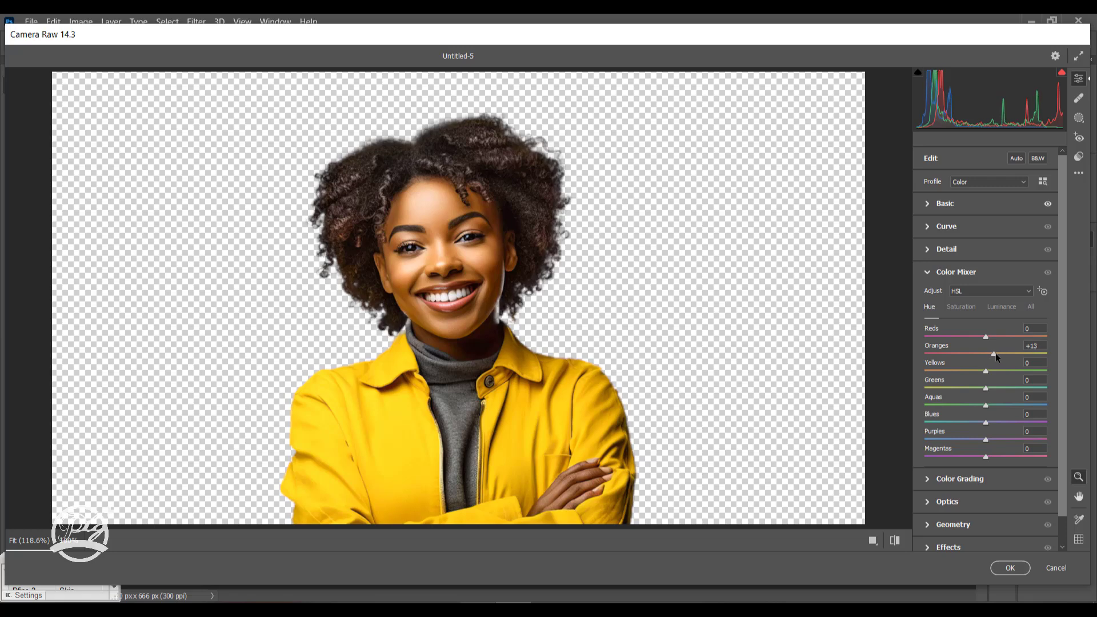
left_click_drag(995, 354, 985, 355)
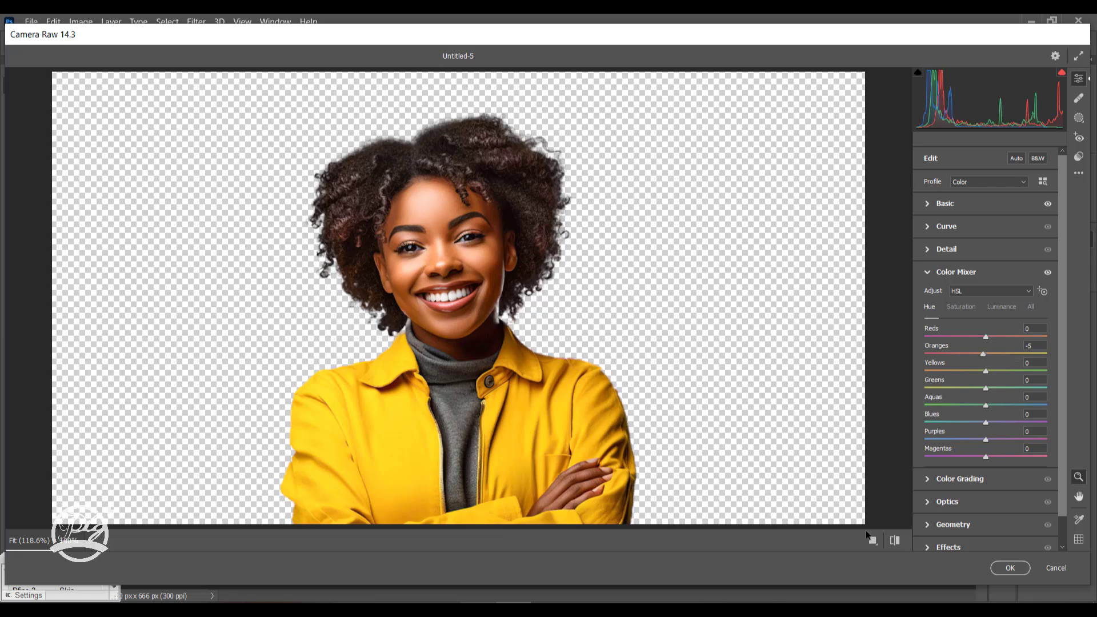
left_click(895, 540)
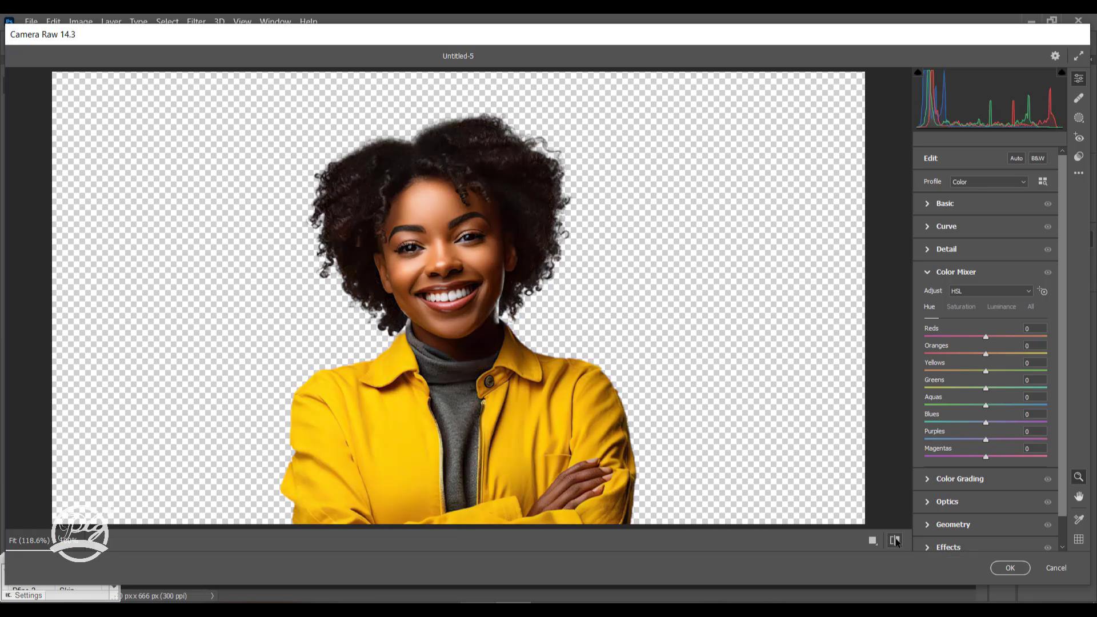
left_click(895, 541)
left_click(1011, 570)
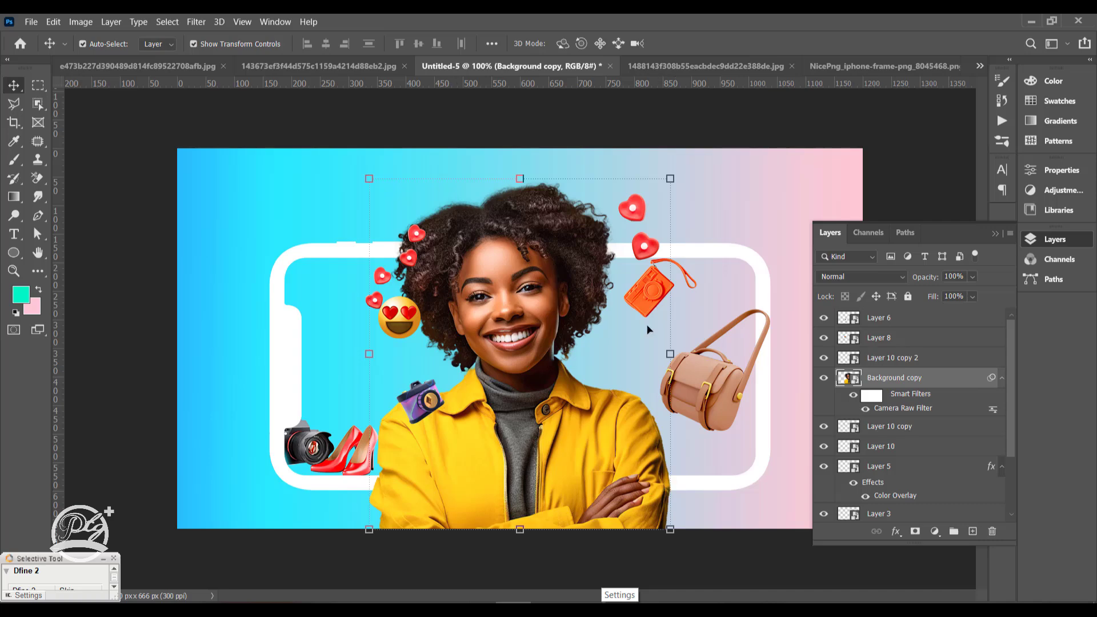
left_click(694, 118)
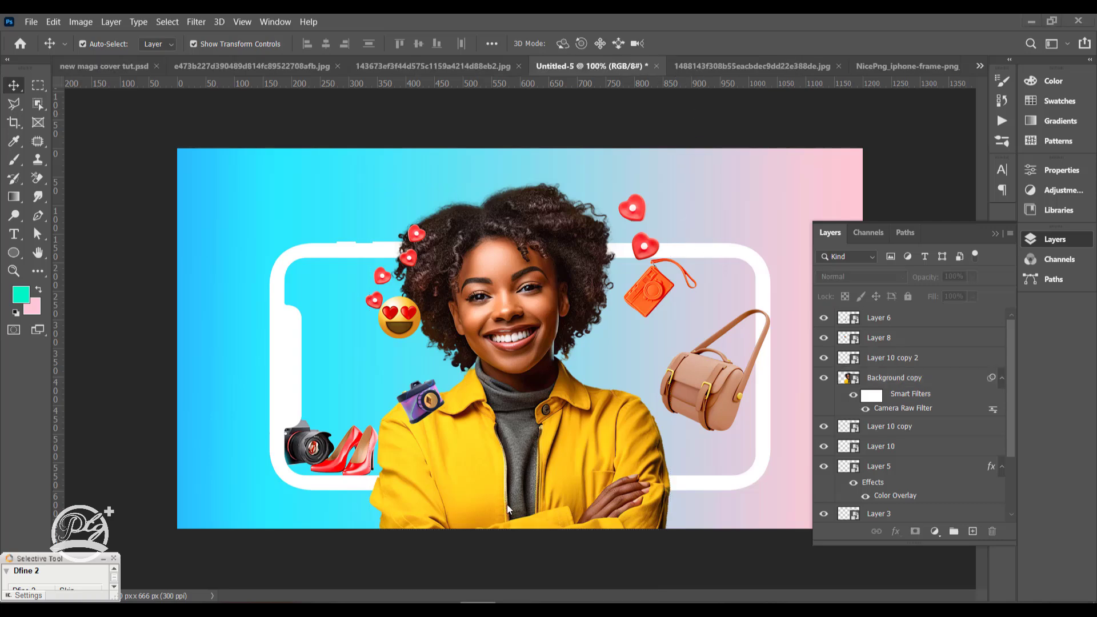
Load the outline of the phone frame on Layer 11 as a selection and add it as a layer mask to the woman's Background copy.
left_click(333, 252)
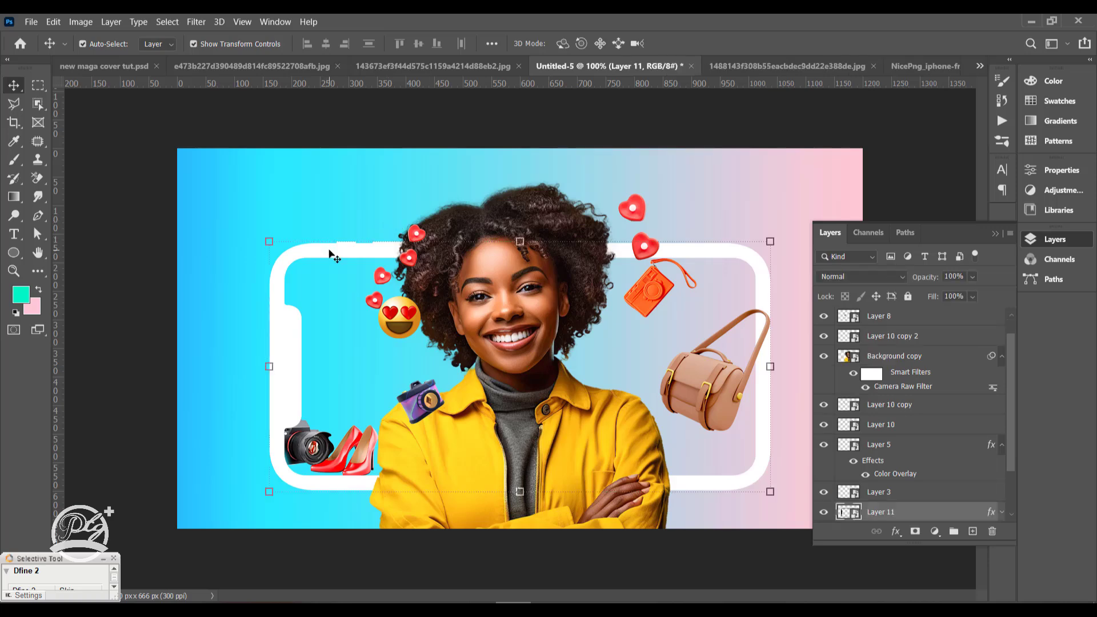
left_click(635, 460)
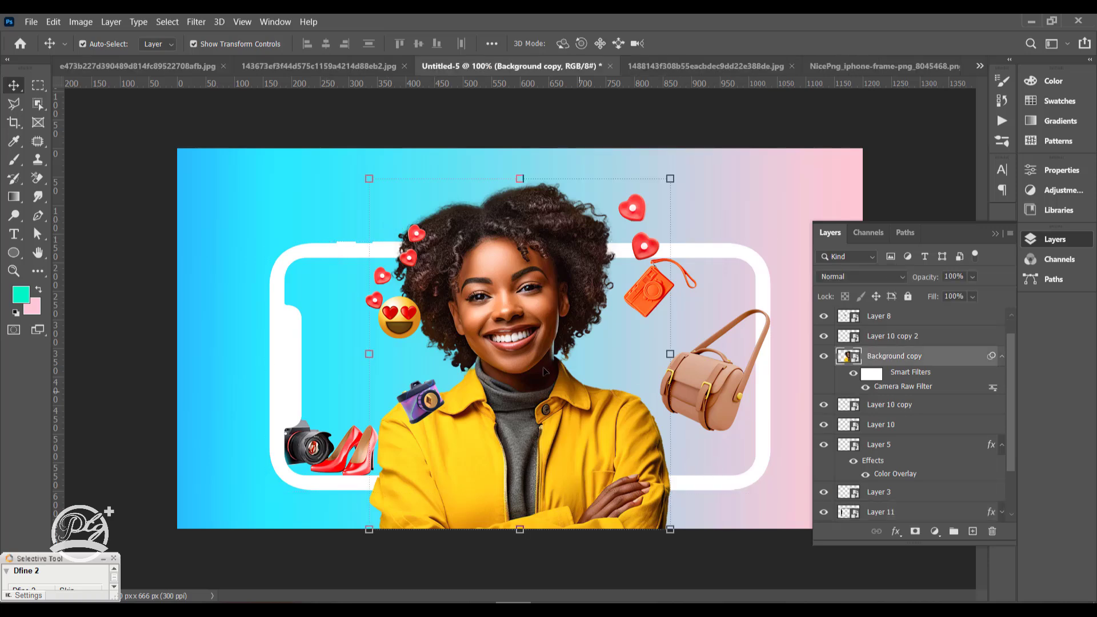
left_click(315, 250)
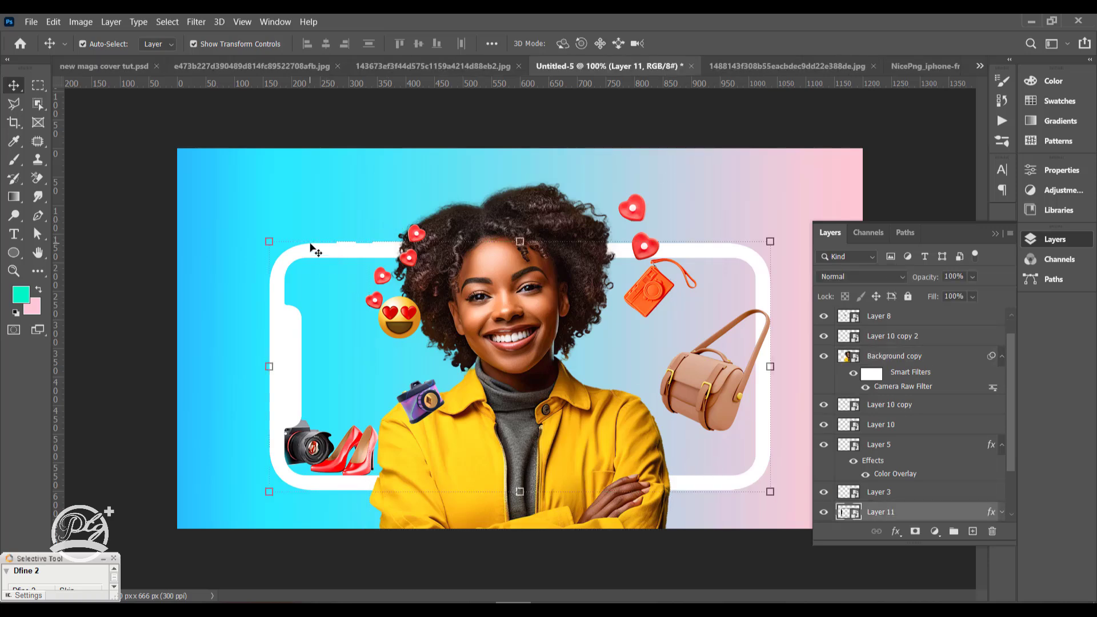
left_click(848, 512, "ctrl")
left_click(574, 433)
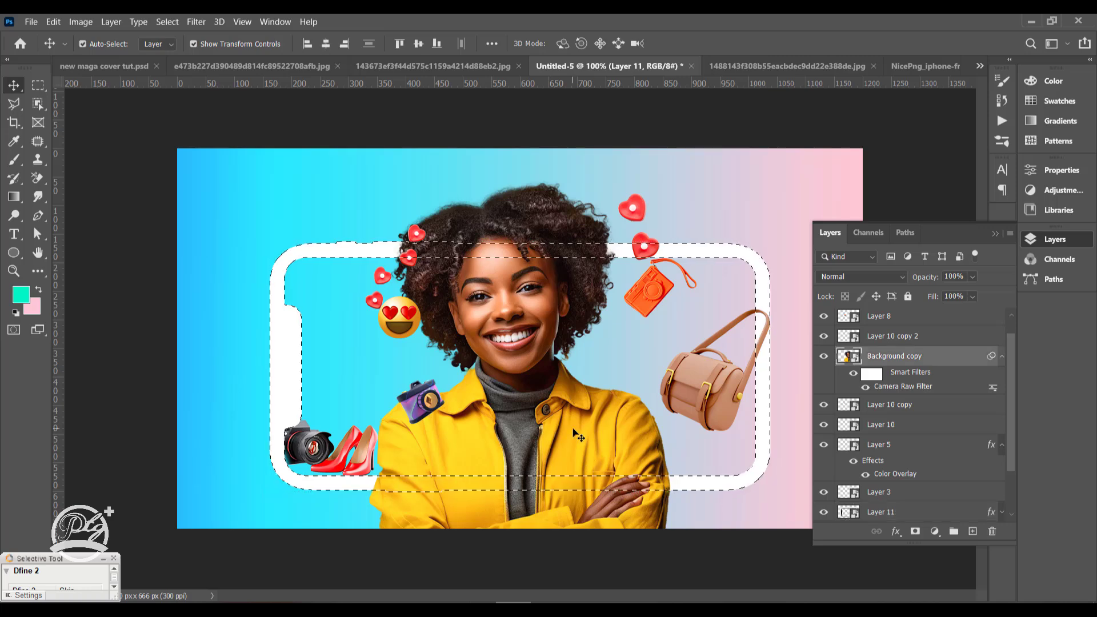
left_click(914, 531)
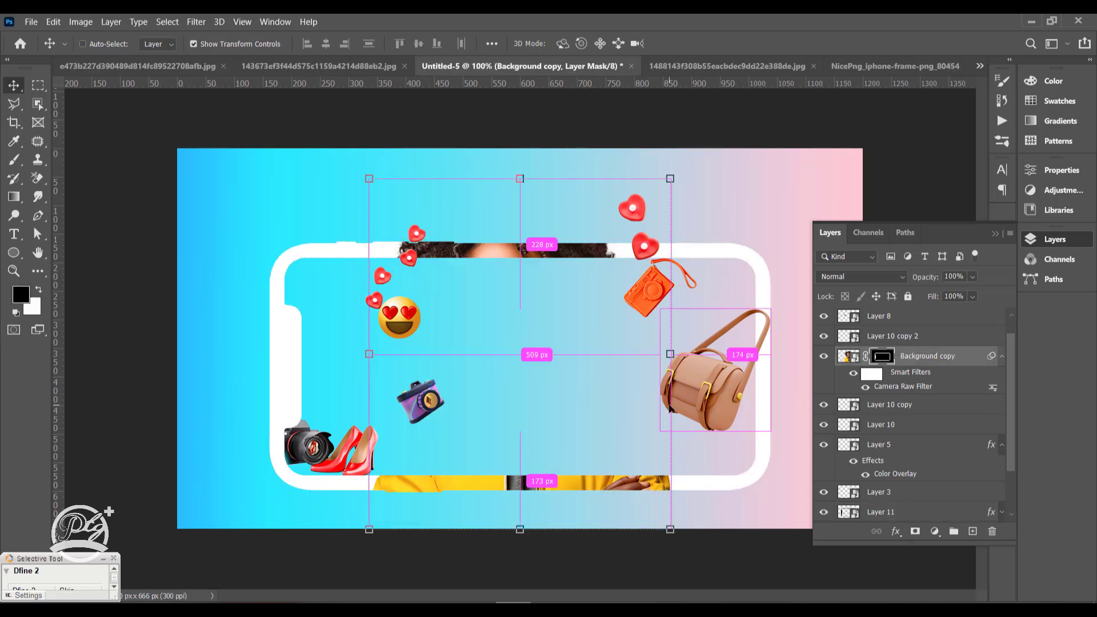
Invert the woman's layer mask and paint white on it at 100% flow over the frame's upper edge to bring her hair in front.
key("ctrl+i")
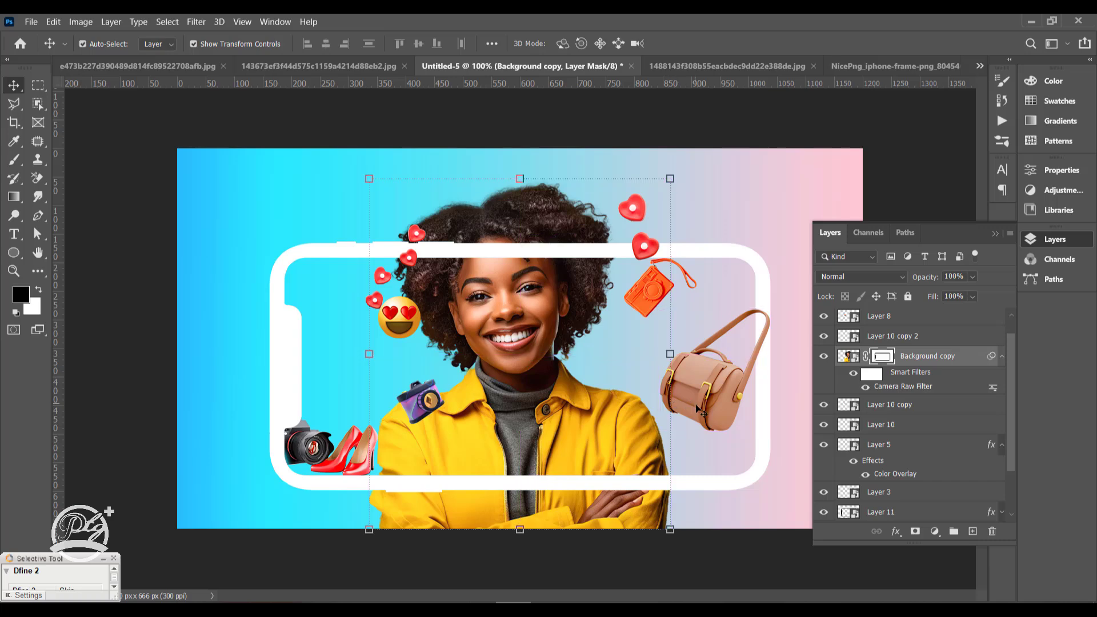
key("b")
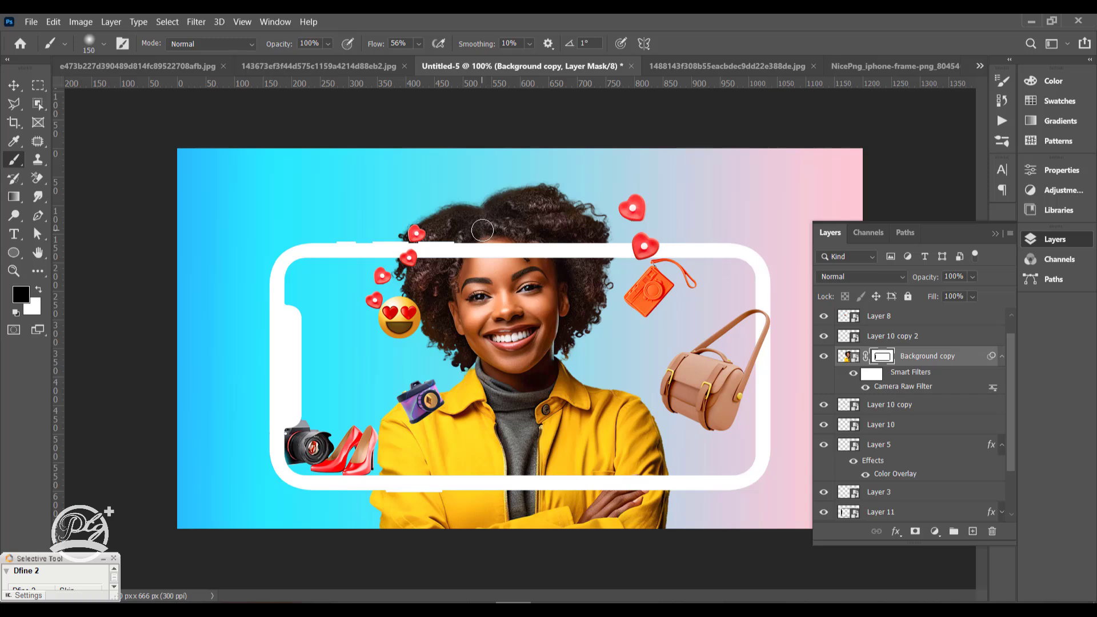
left_click_drag(372, 47, 411, 48)
left_click_drag(393, 257, 445, 252)
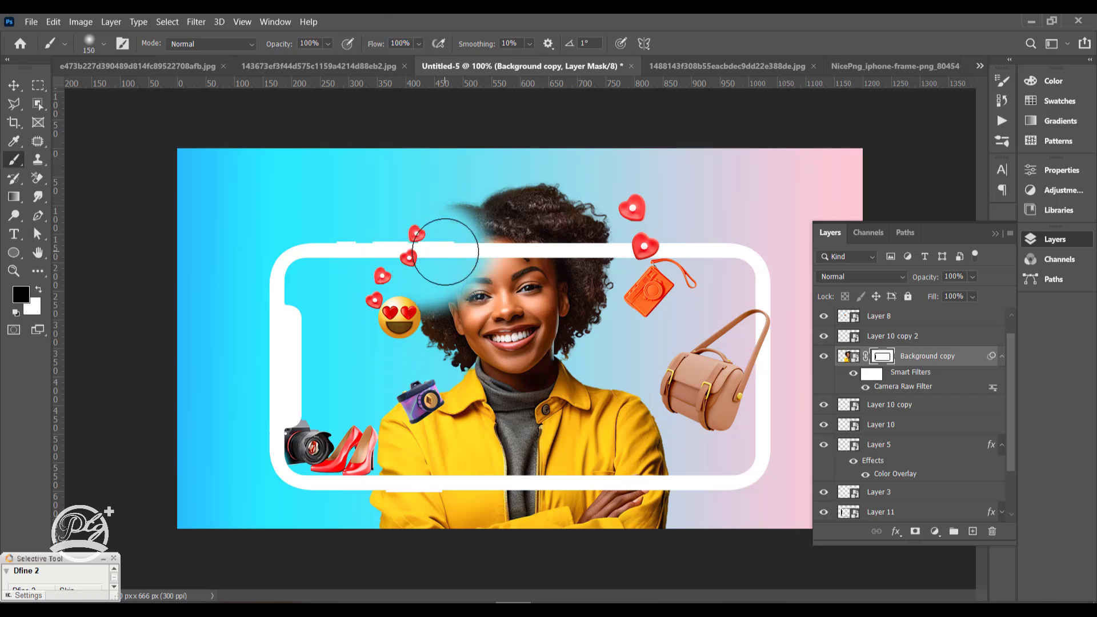
key("ctrl+z")
key("x")
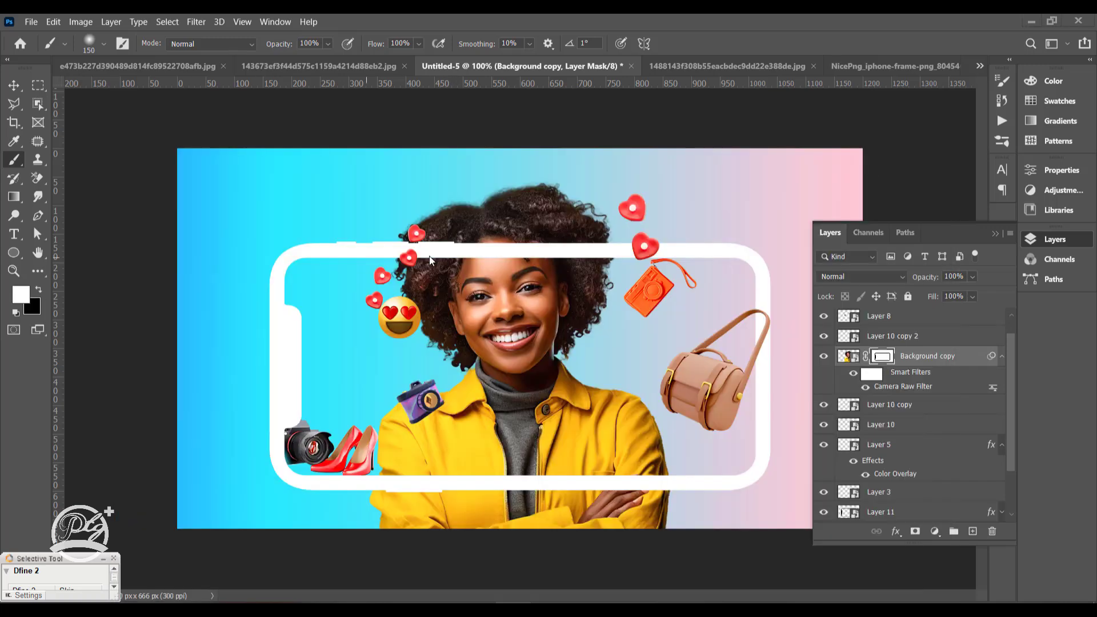
mouse_move(429, 261)
left_mouse_down()
mouse_move(386, 255)
mouse_move(598, 247)
mouse_move(463, 261)
left_mouse_up()
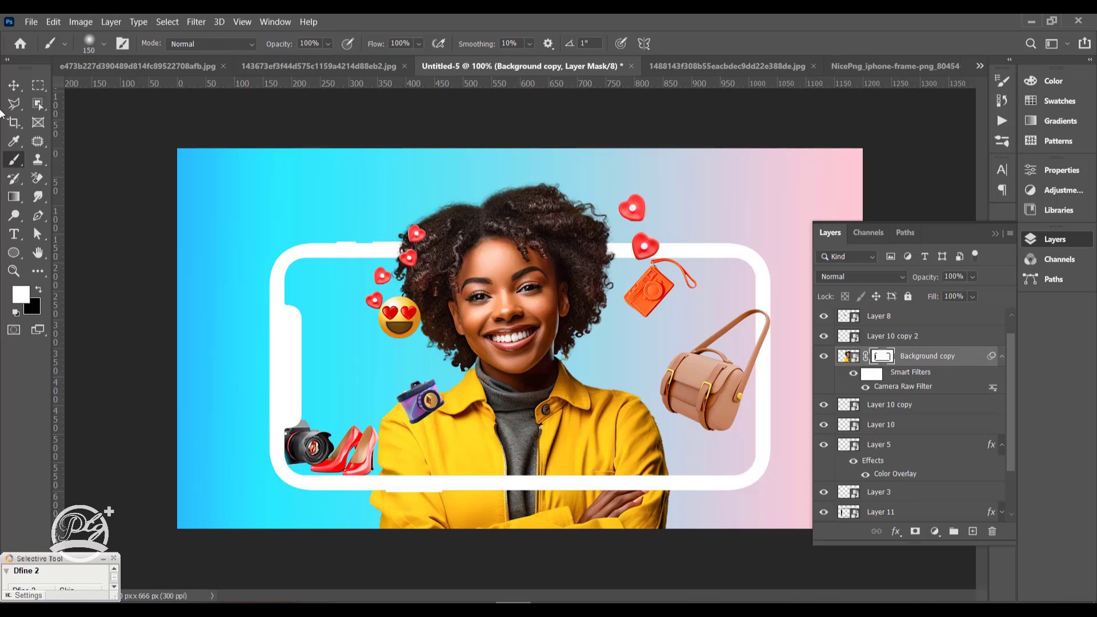
Start a white text layer inside the phone frame using the Monument Extended Regular font.
left_click(14, 84)
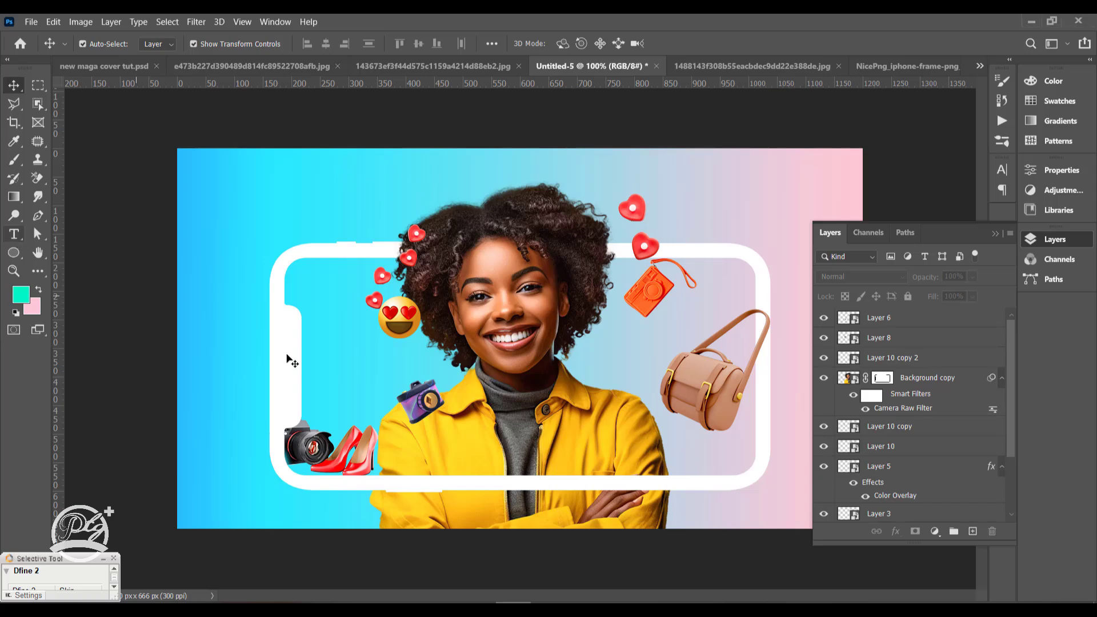
left_click(1048, 99)
left_click(826, 118)
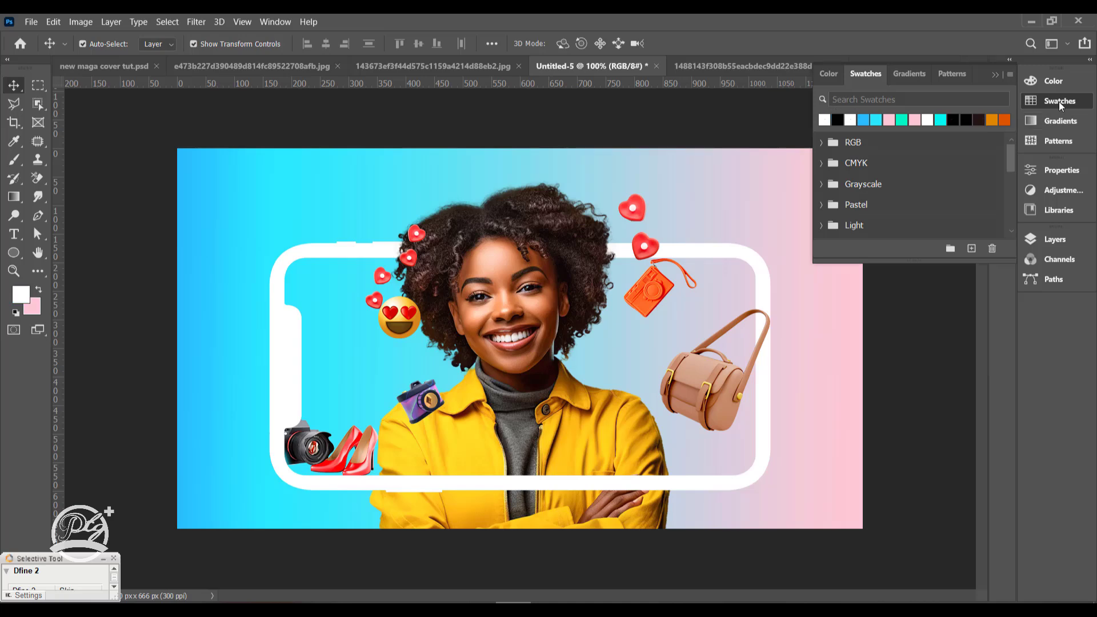
left_click(1058, 102)
left_click(15, 221)
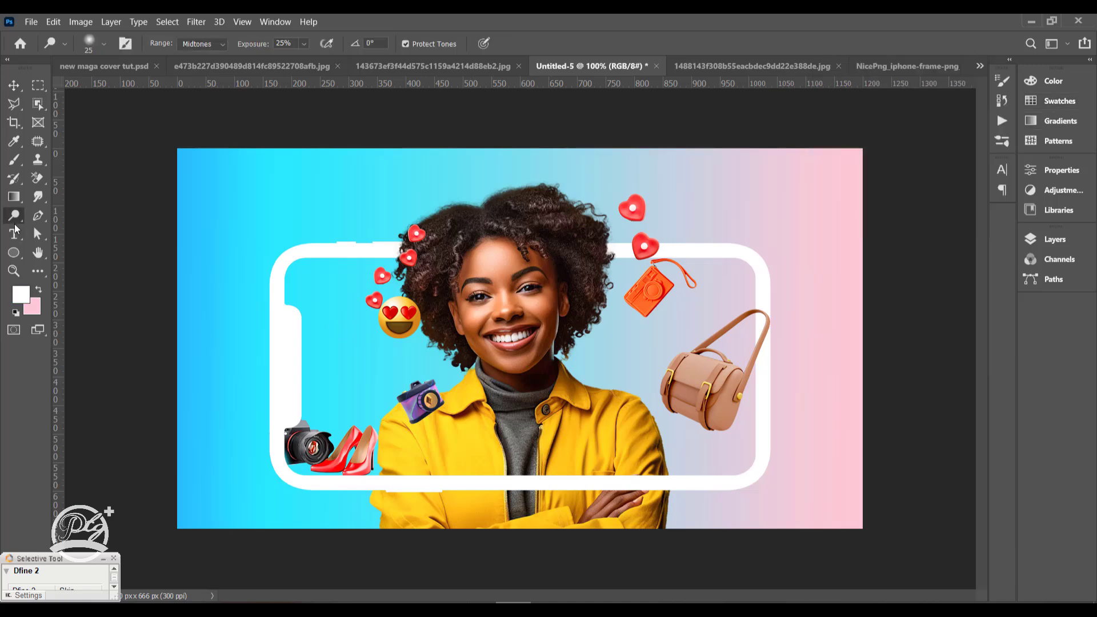
left_click(14, 233)
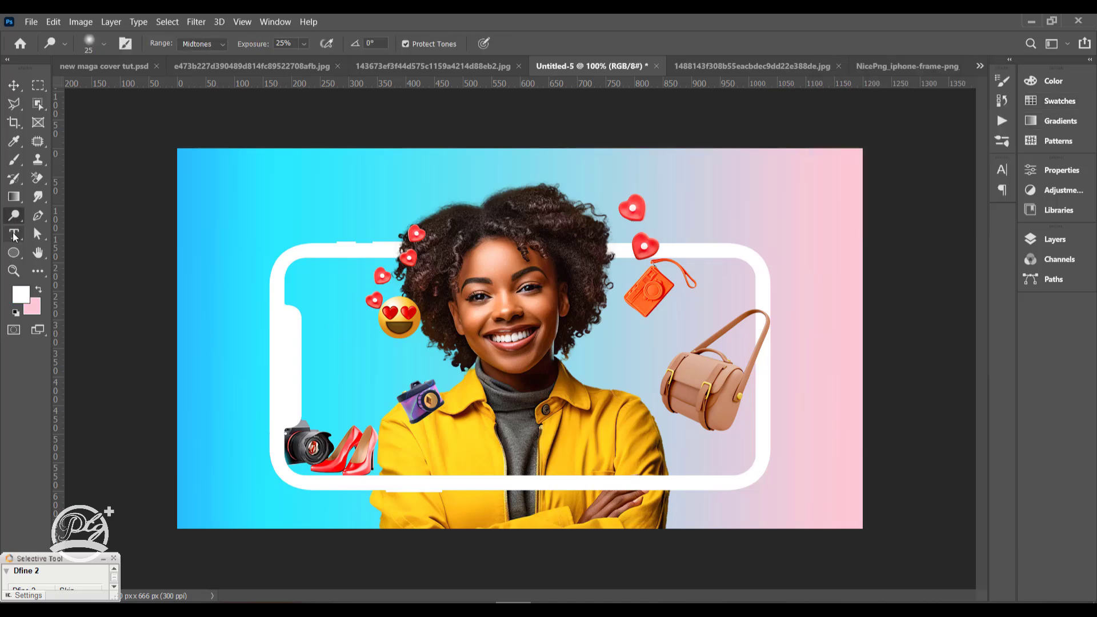
left_click(326, 336)
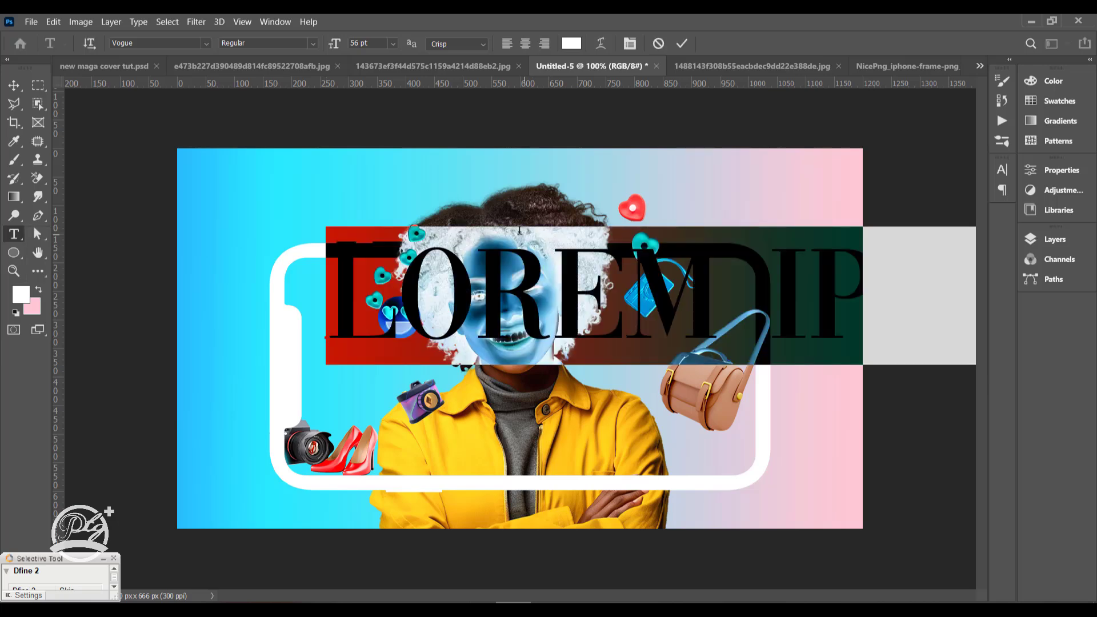
left_click(206, 44)
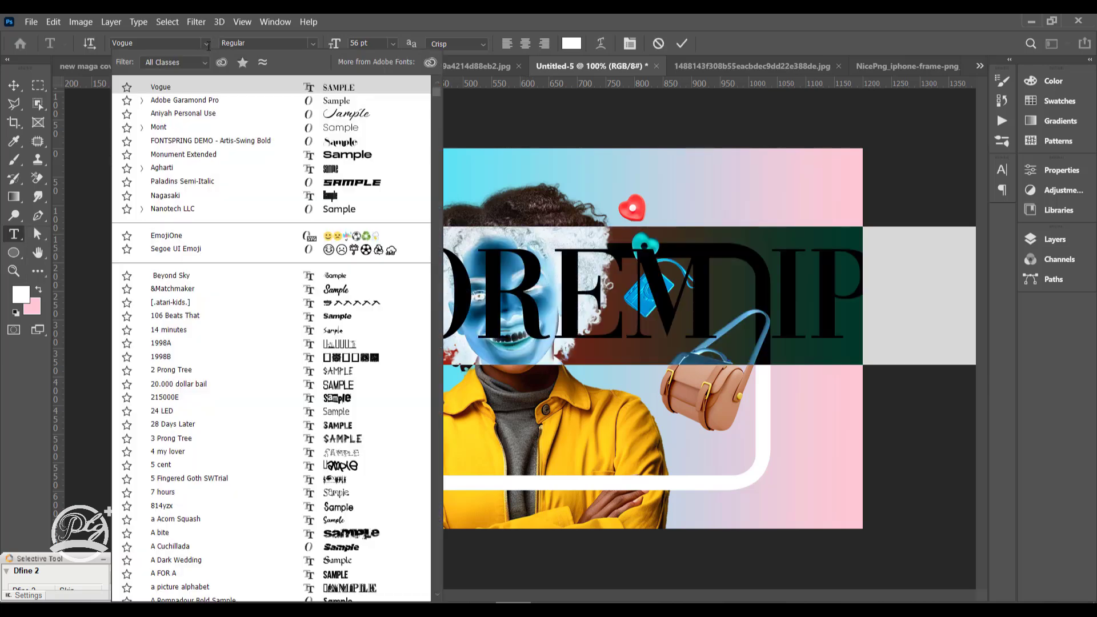
left_click(360, 155)
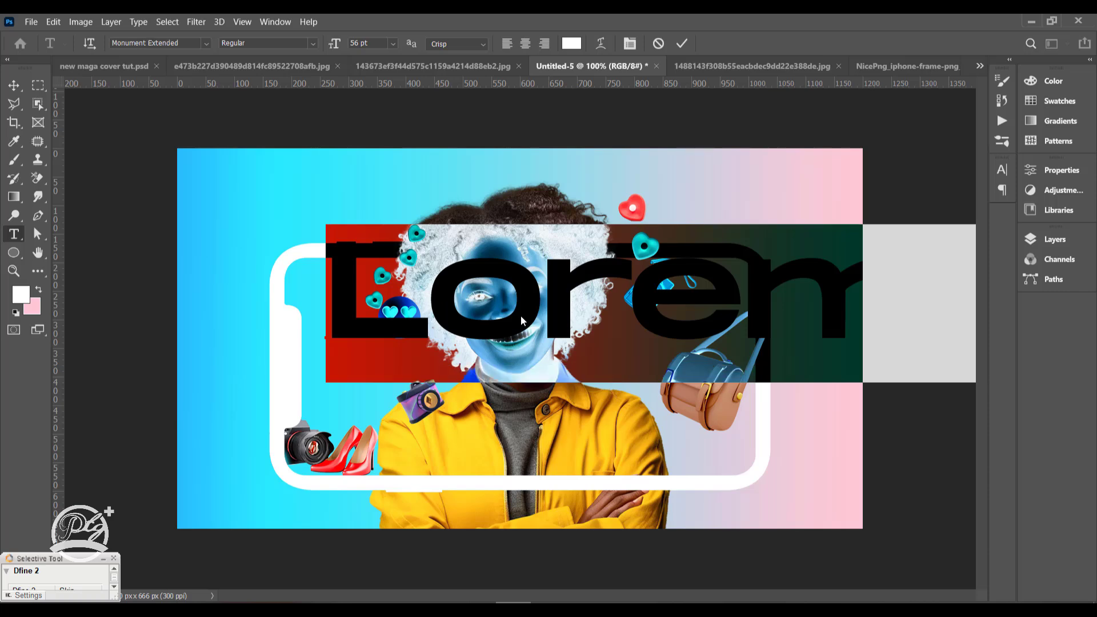
Enter the headline "SHOP ONLINE EVERYDAY" with one word per line.
type("SHOP")
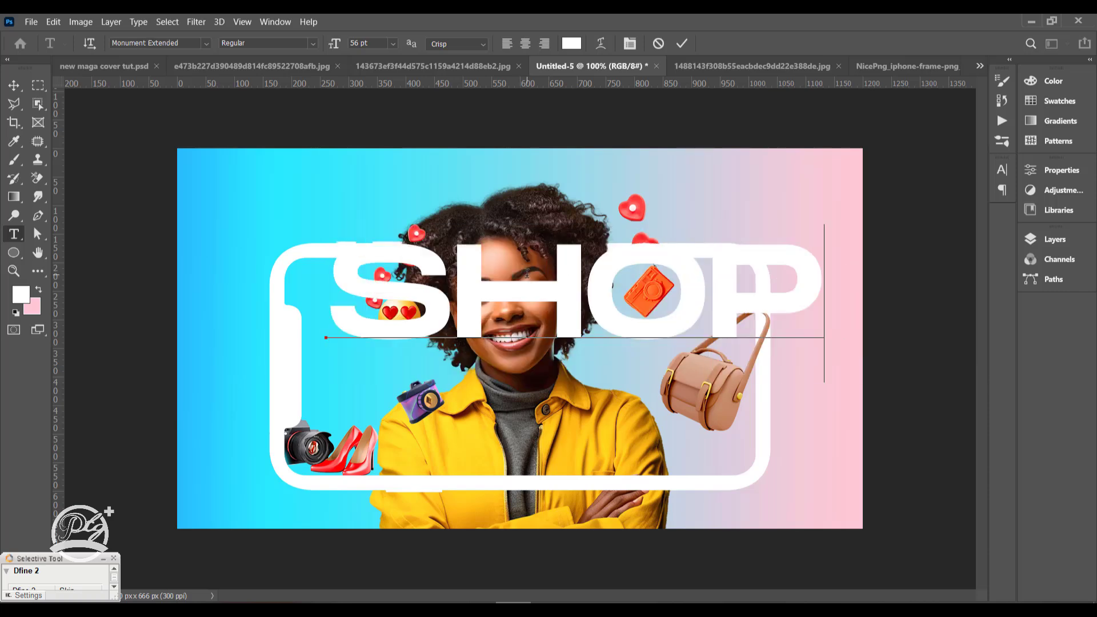
key("Return")
type("ONLINE")
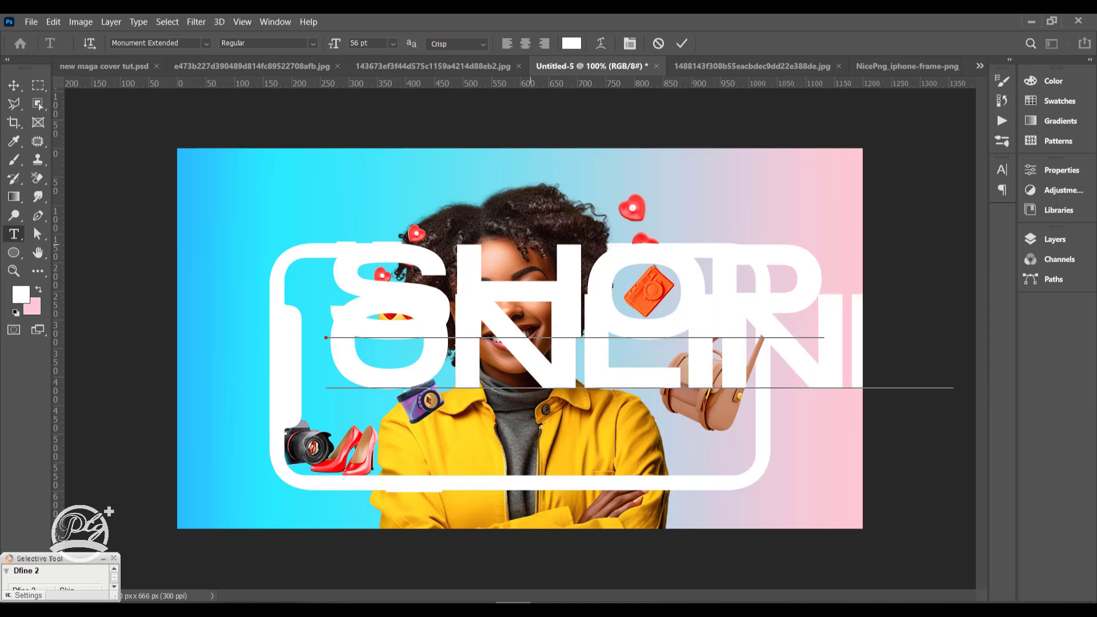
key("Return")
type("EVERY")
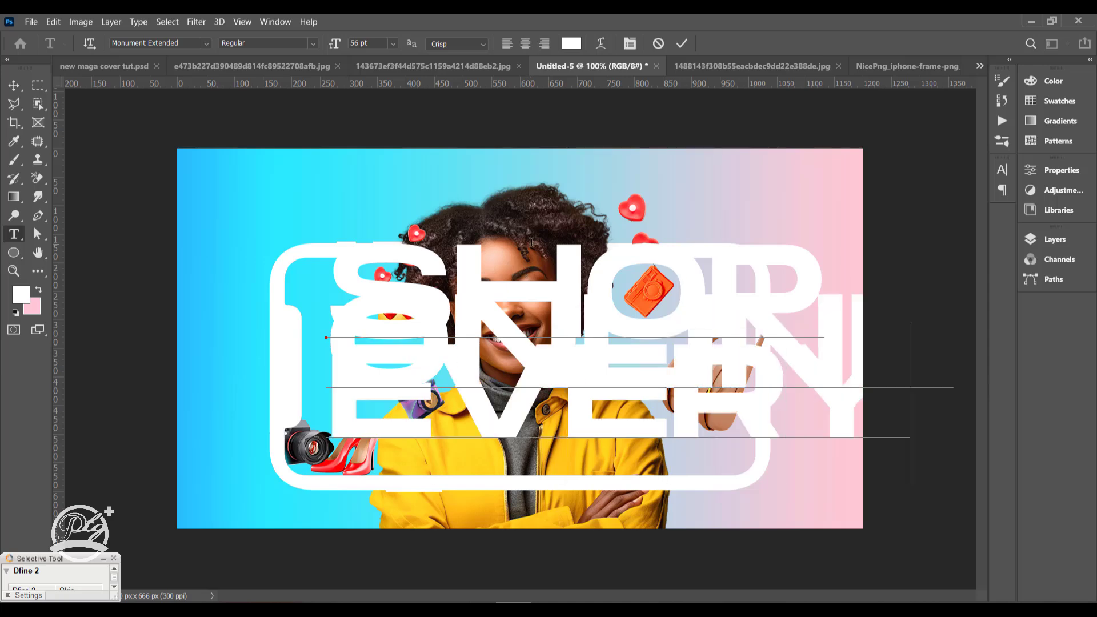
Set the whole headline's font size to 27 pt and commit the text.
key("ctrl+a")
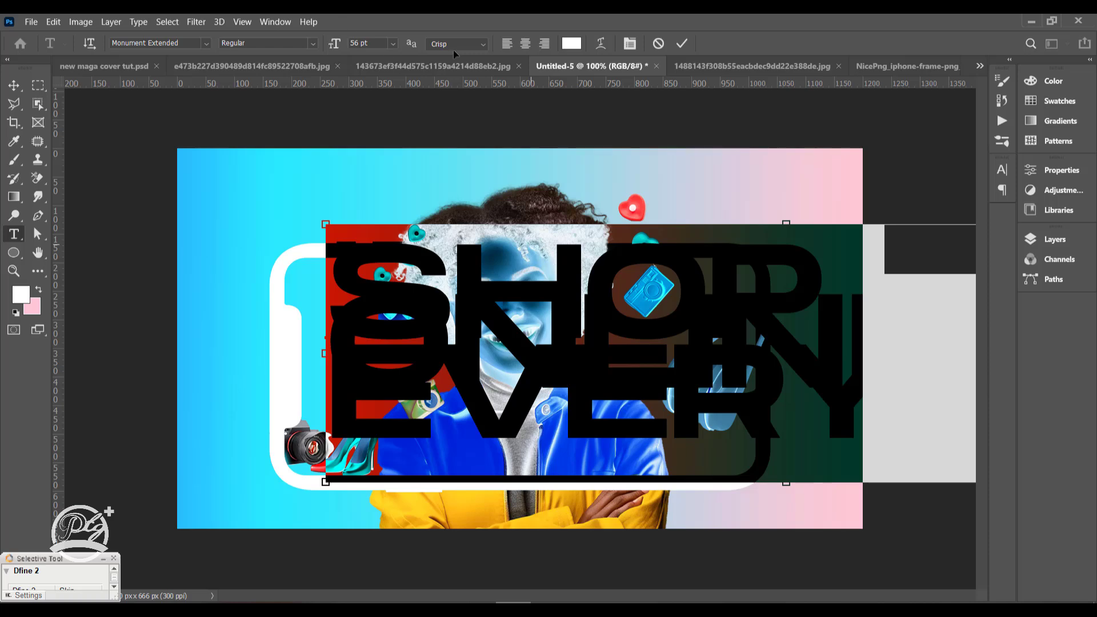
left_click_drag(331, 46, 312, 48)
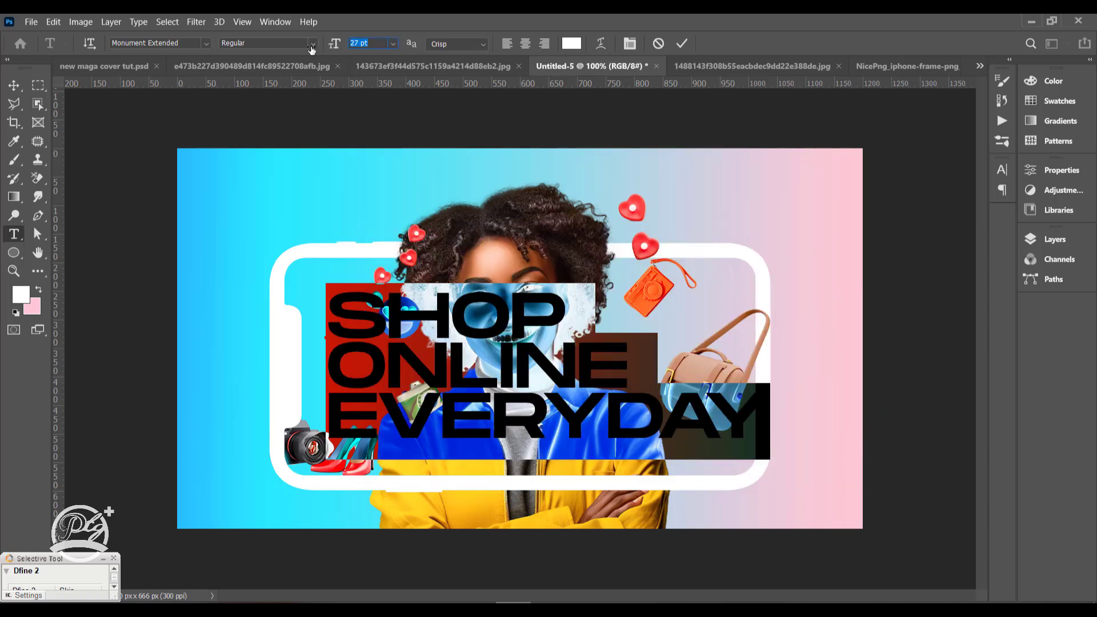
left_click(16, 86)
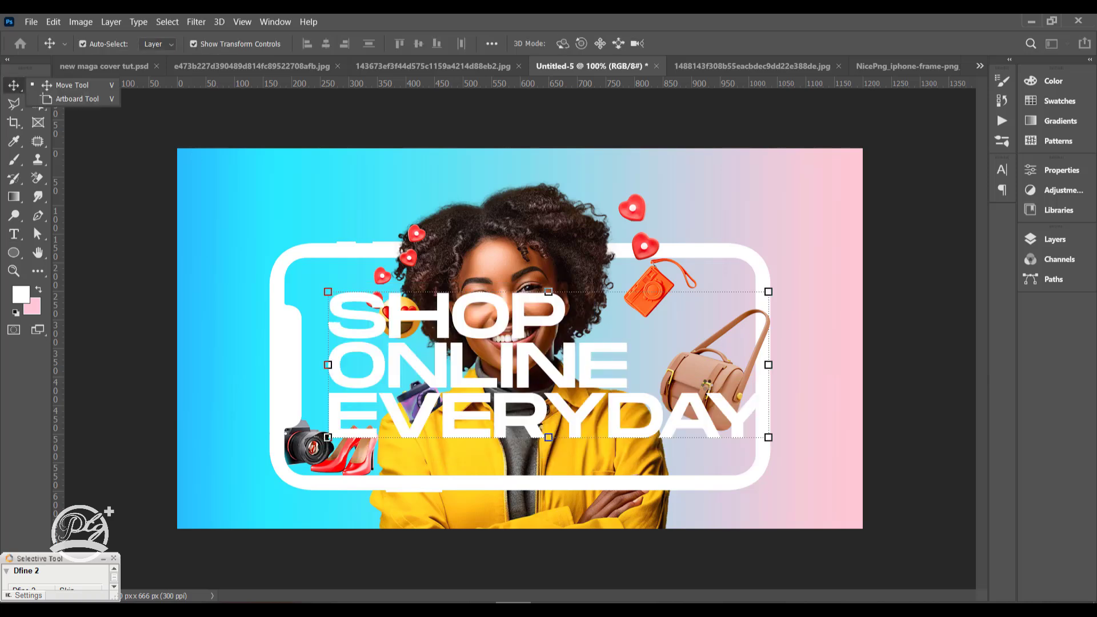
Scale the headline to about 45% and place it beside the phone's notch, between the emoji and the purple camera.
left_click_drag(766, 441, 530, 365)
left_click_drag(404, 343, 357, 365)
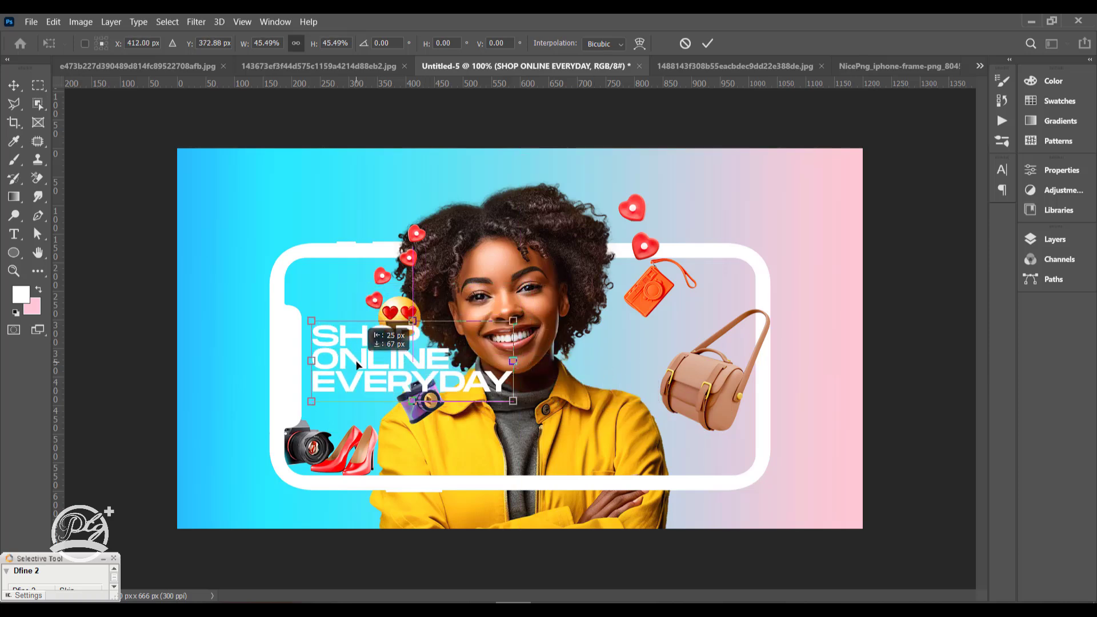
key("Return")
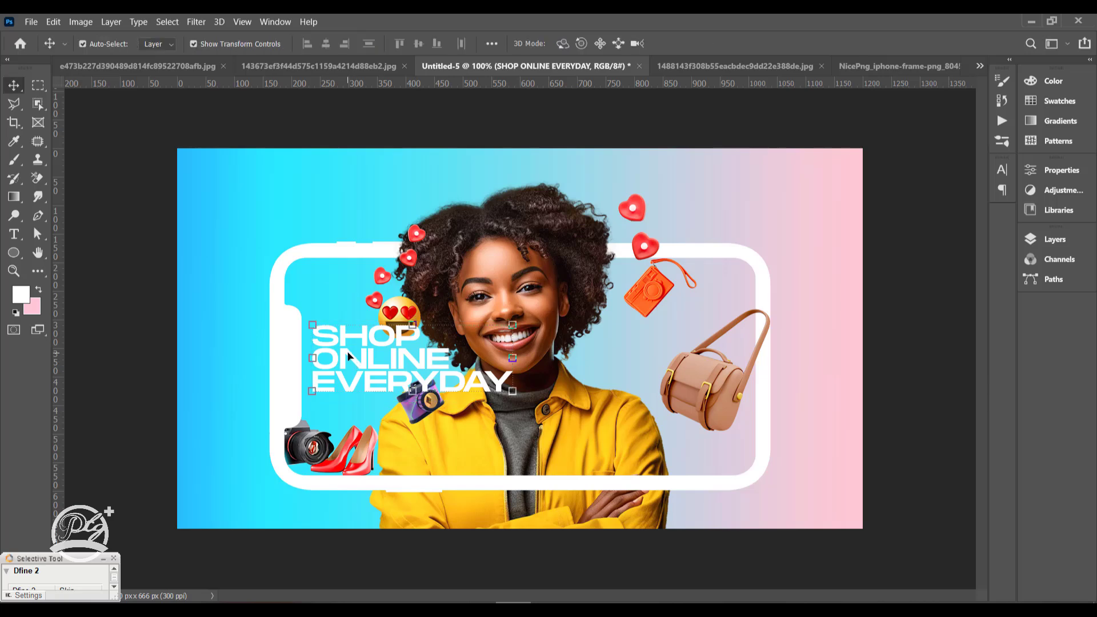
Adjust the spacing around the headline by nudging the purple camera and headline down and the heart-eyes emoji up.
left_click(416, 420)
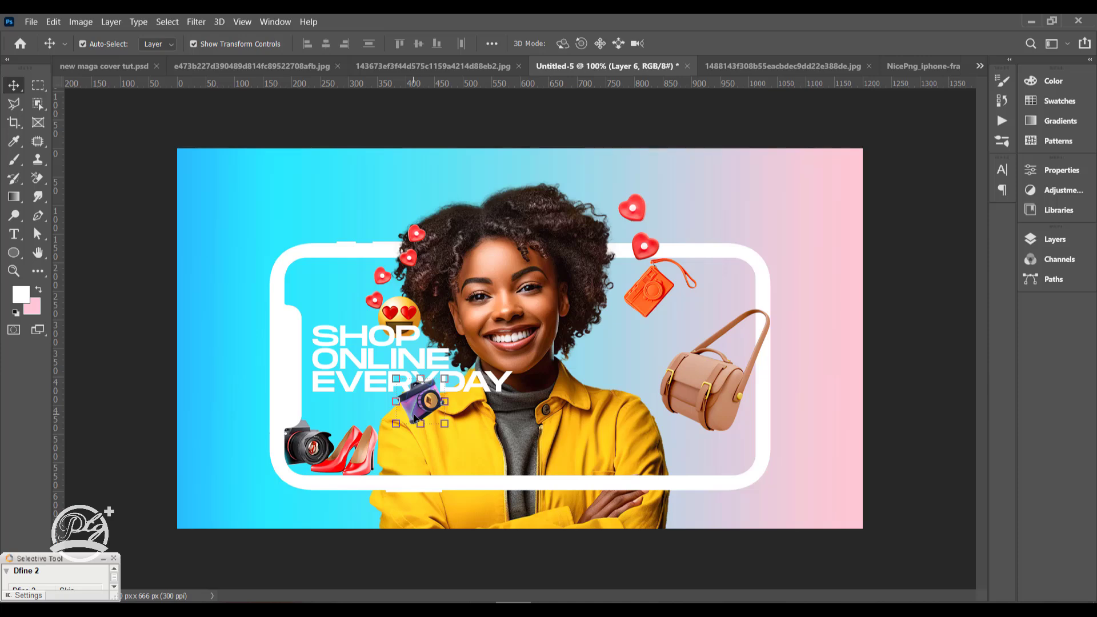
left_click_drag(431, 399, 432, 407)
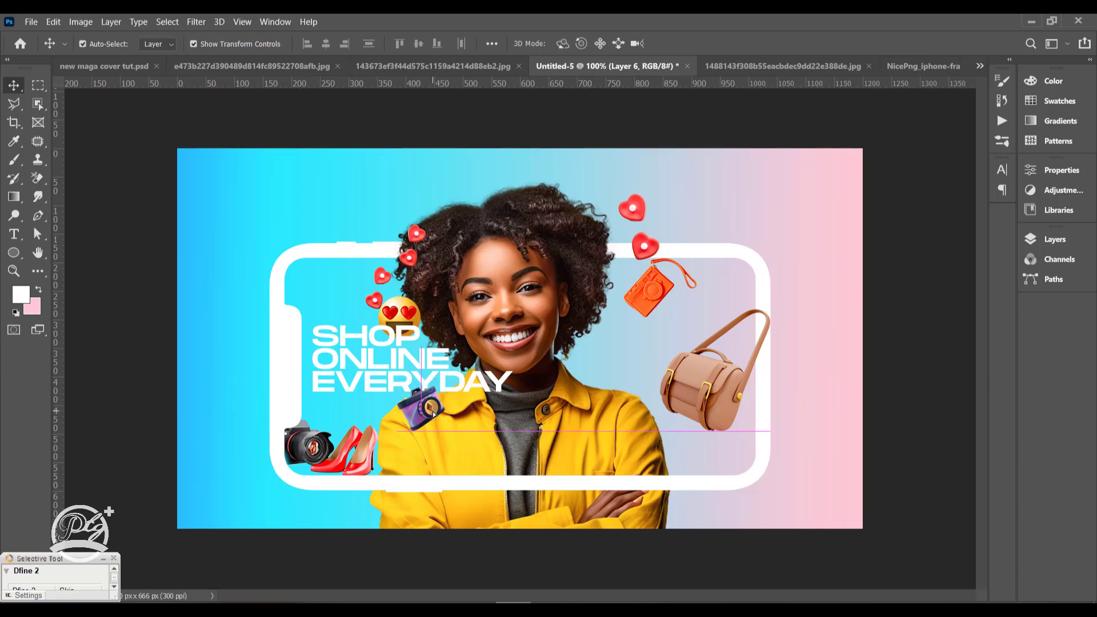
left_click(376, 349)
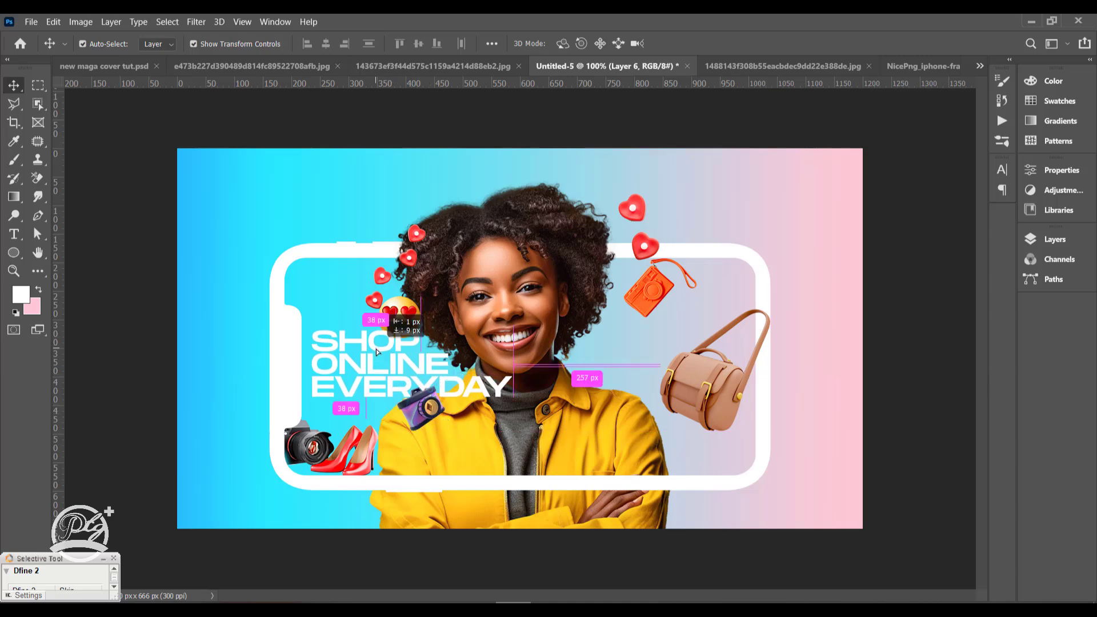
left_click_drag(376, 348, 376, 354)
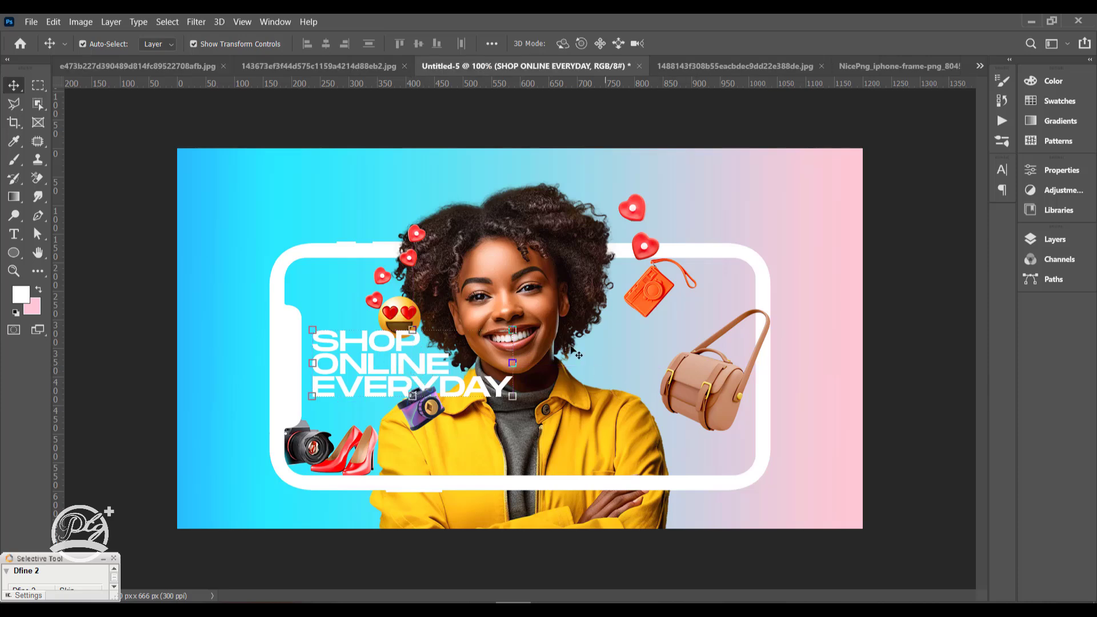
left_click_drag(412, 302, 413, 294)
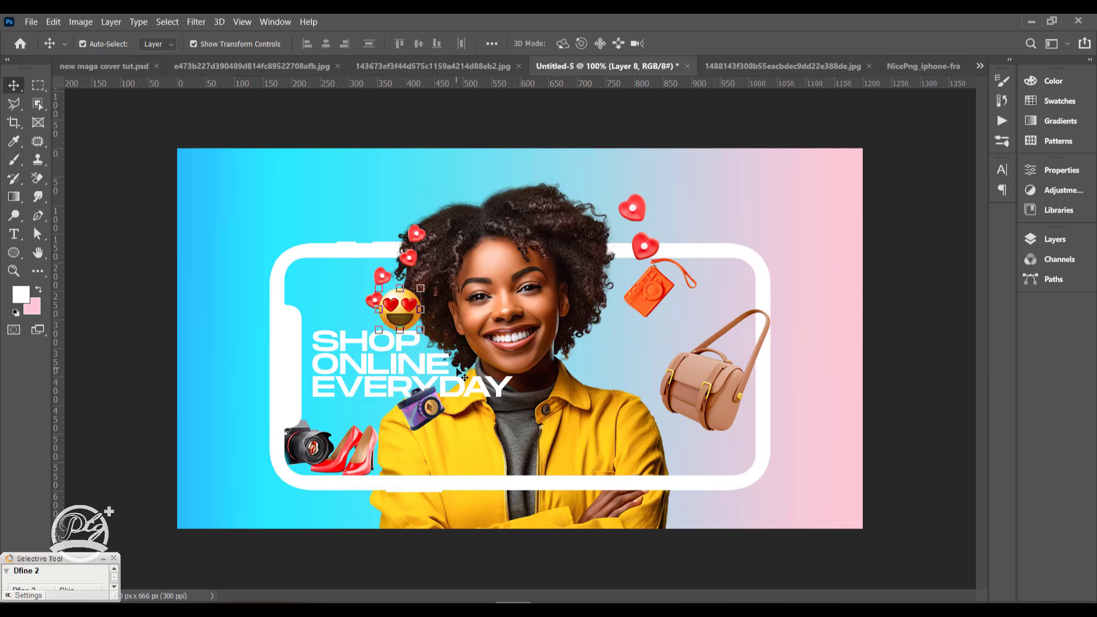
Draw a thin white rounded rectangle about 676 by 4 px as a horizontal line above the phone frame's lower edge.
left_click(13, 252)
left_click(63, 265)
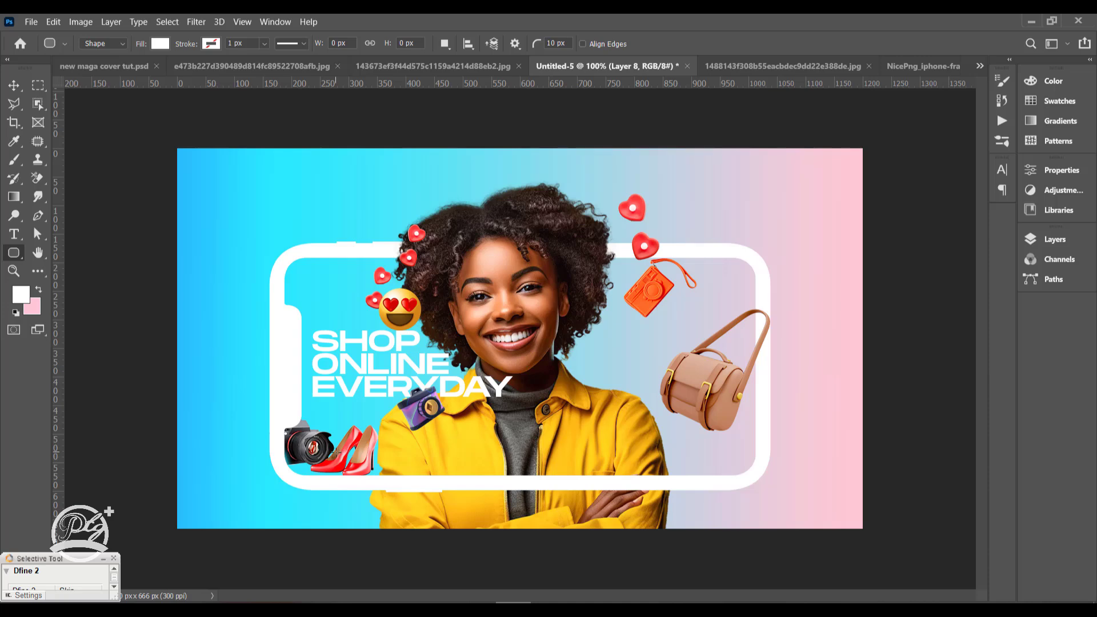
left_click_drag(375, 452, 721, 455)
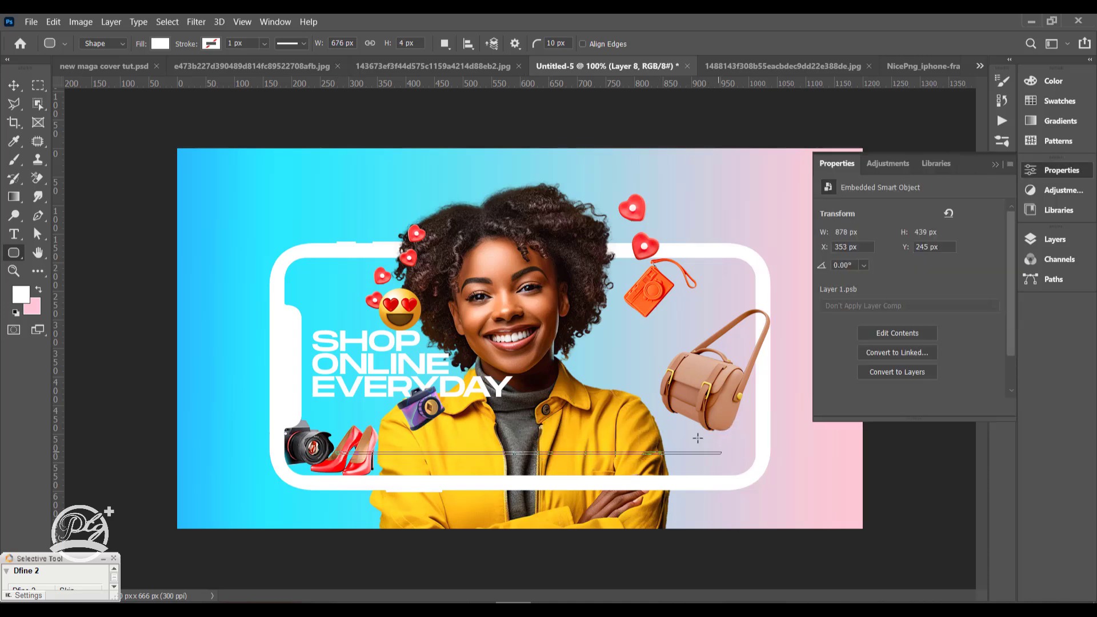
left_click(14, 90)
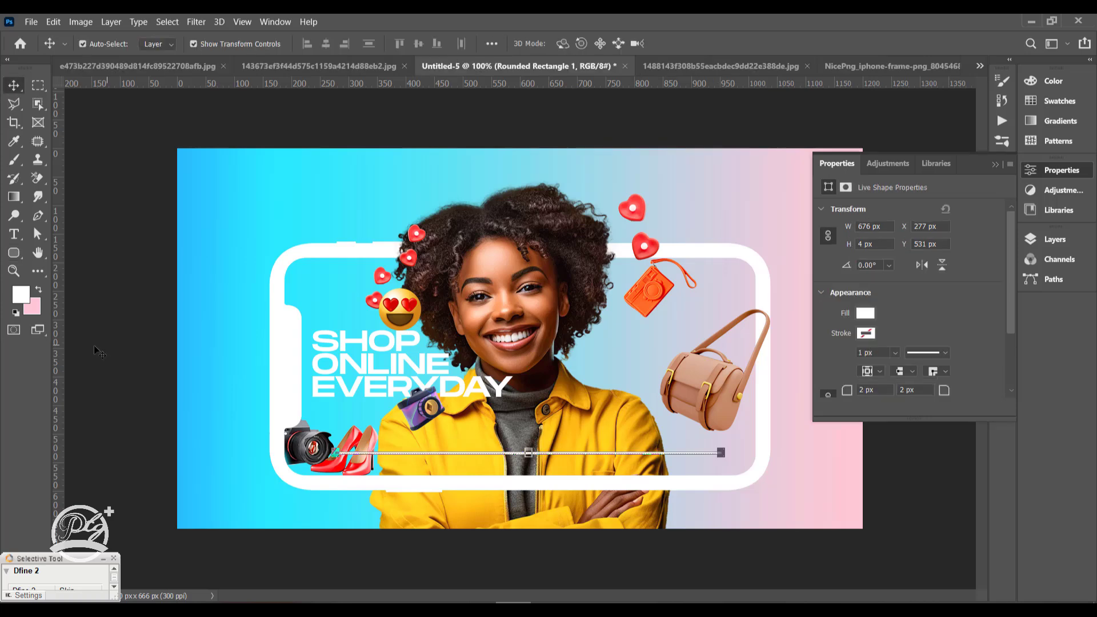
Add a new layer above the rounded rectangle and draw a red rectangle about 198 by 30 px over the white line's left end.
left_click(14, 252)
left_click(57, 252)
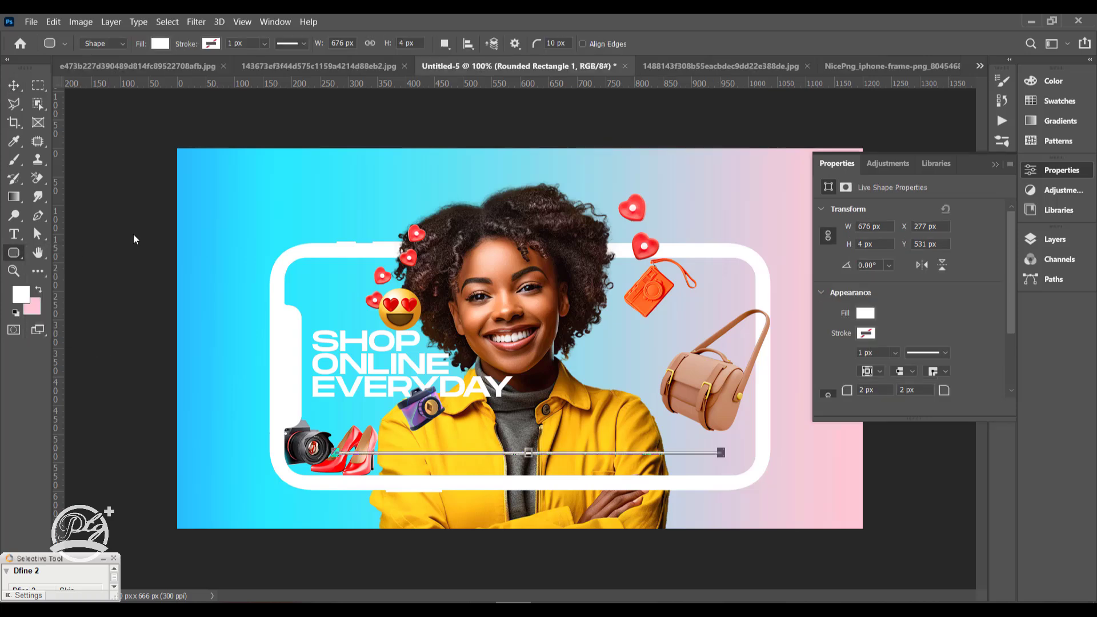
left_click(1057, 240)
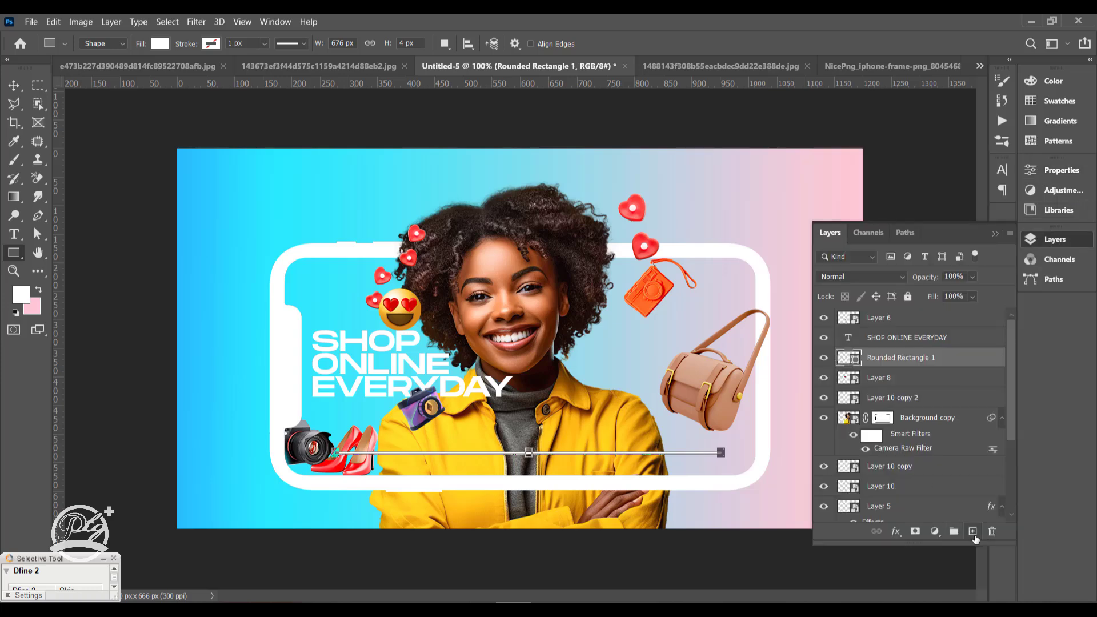
left_click(972, 531)
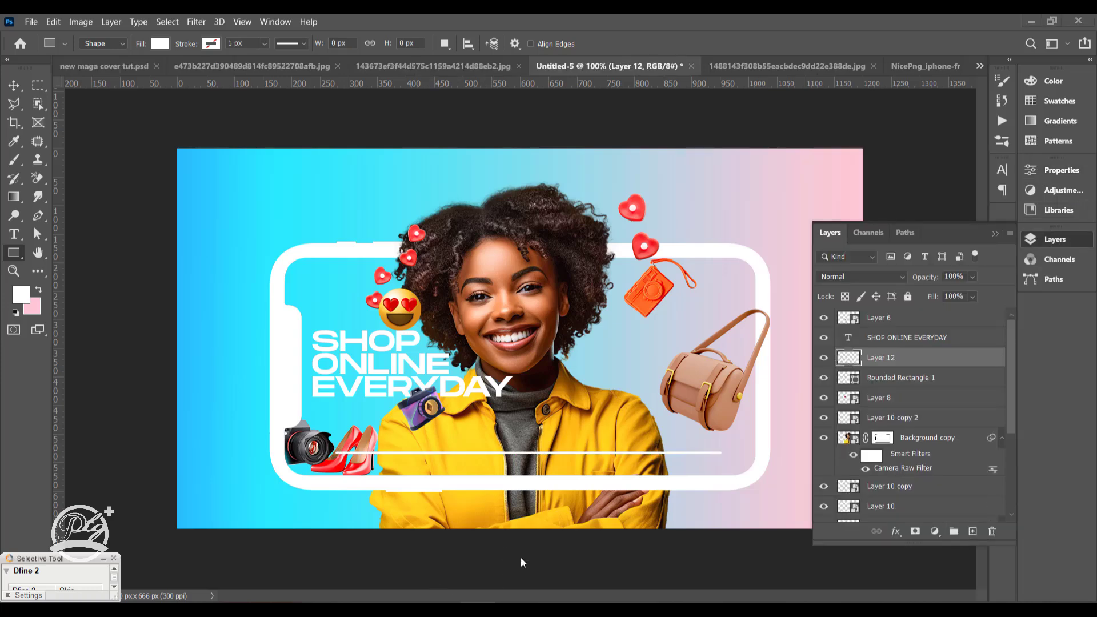
left_click(1054, 103)
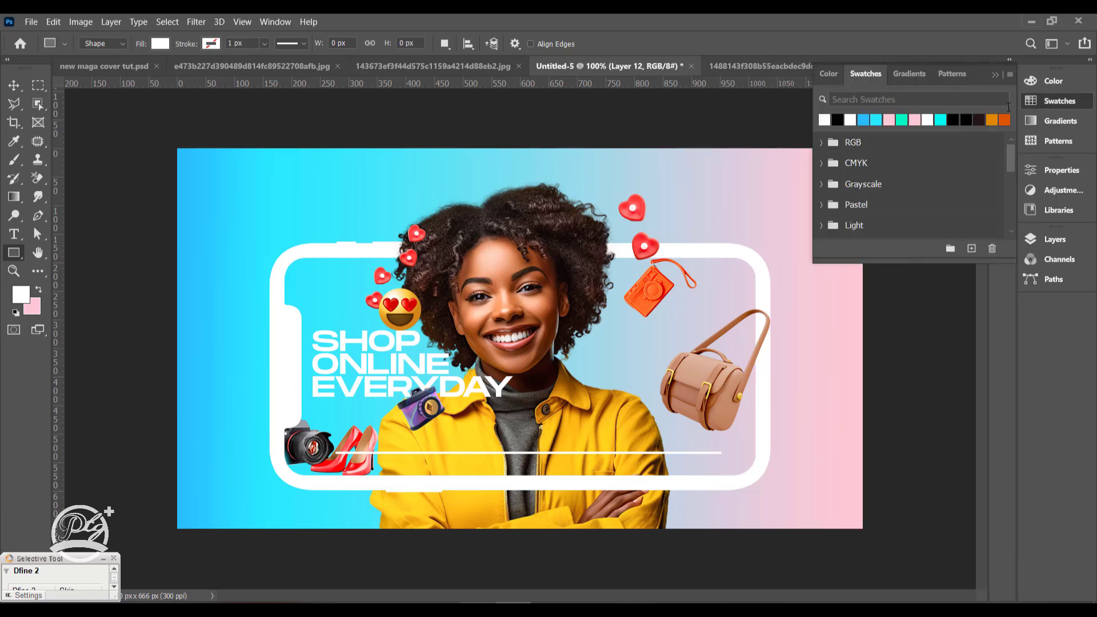
left_click(1053, 80)
left_click(977, 92)
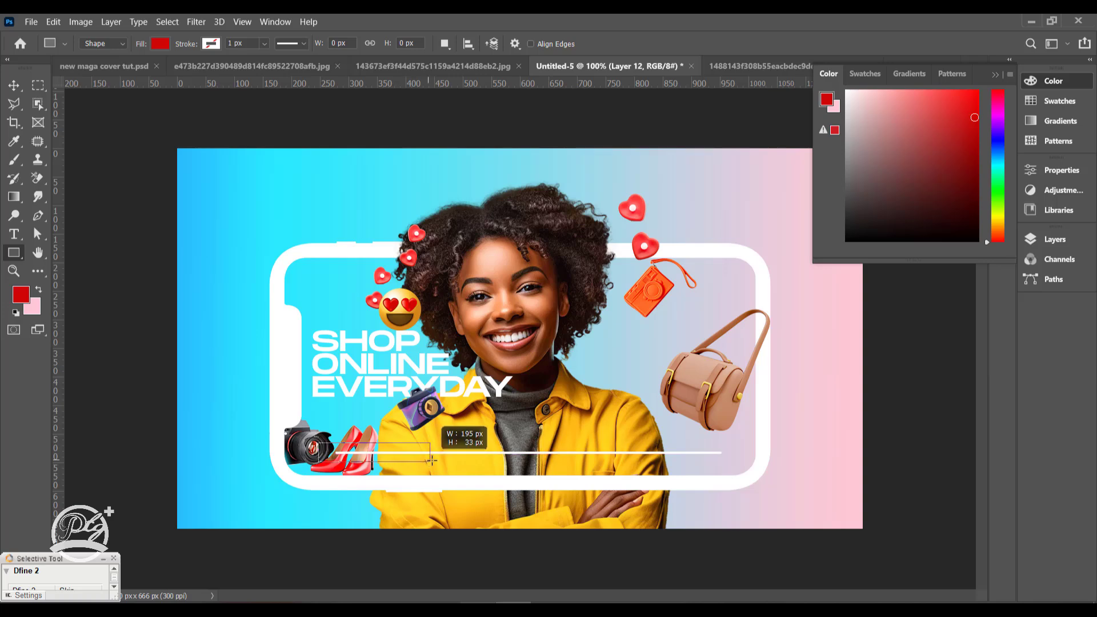
left_click(1054, 169)
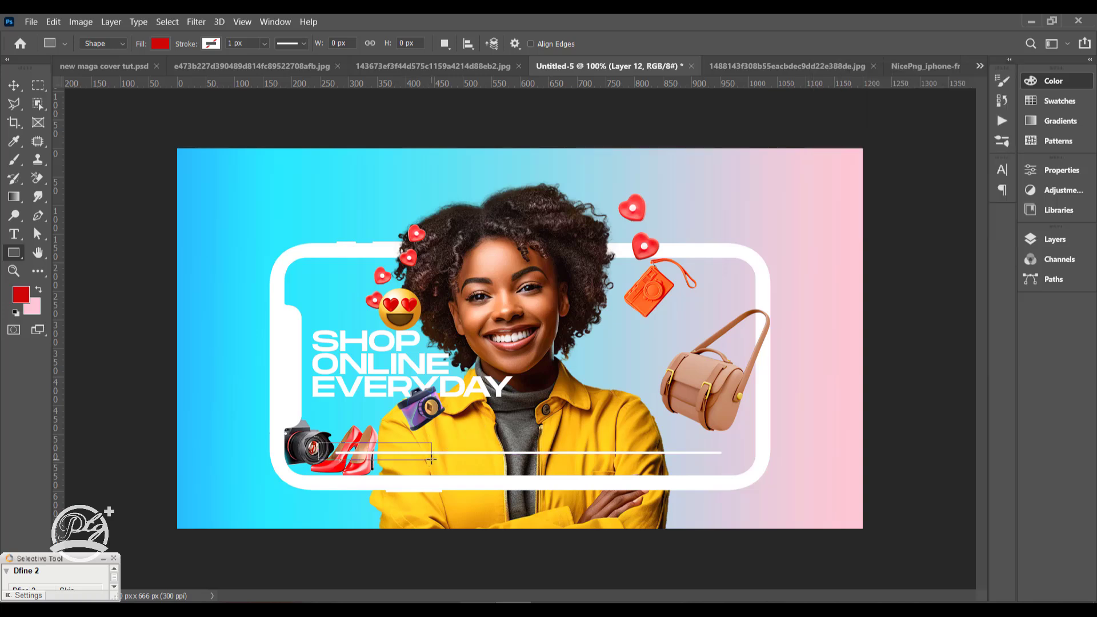
left_click(1055, 239)
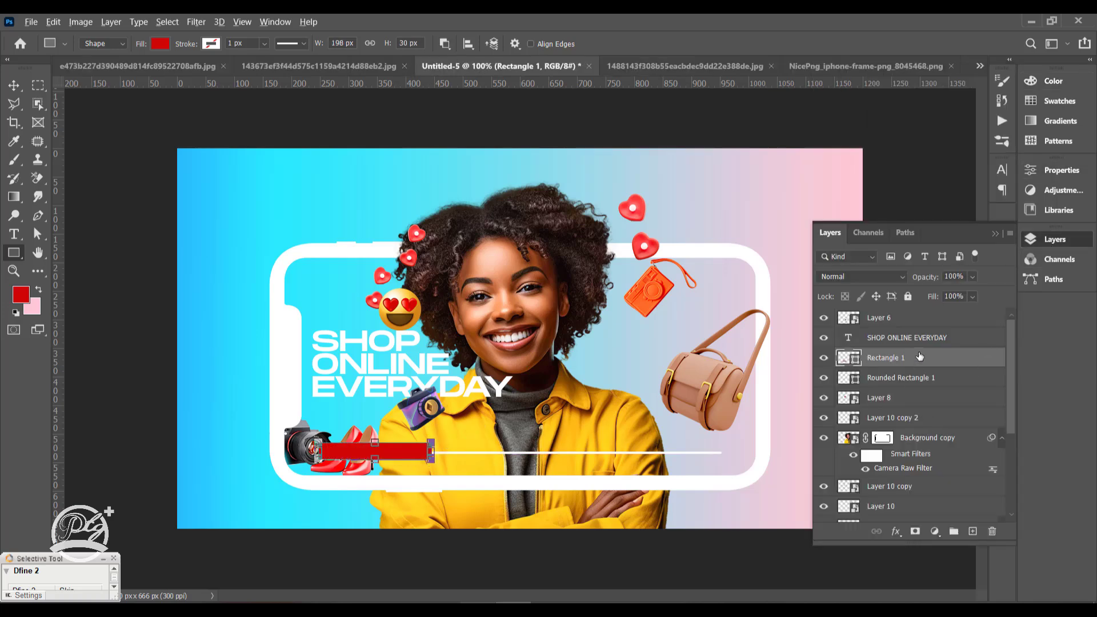
Clip the red rectangle to the thin white rounded rectangle with a clipping mask.
right_click(921, 356)
left_click(802, 275)
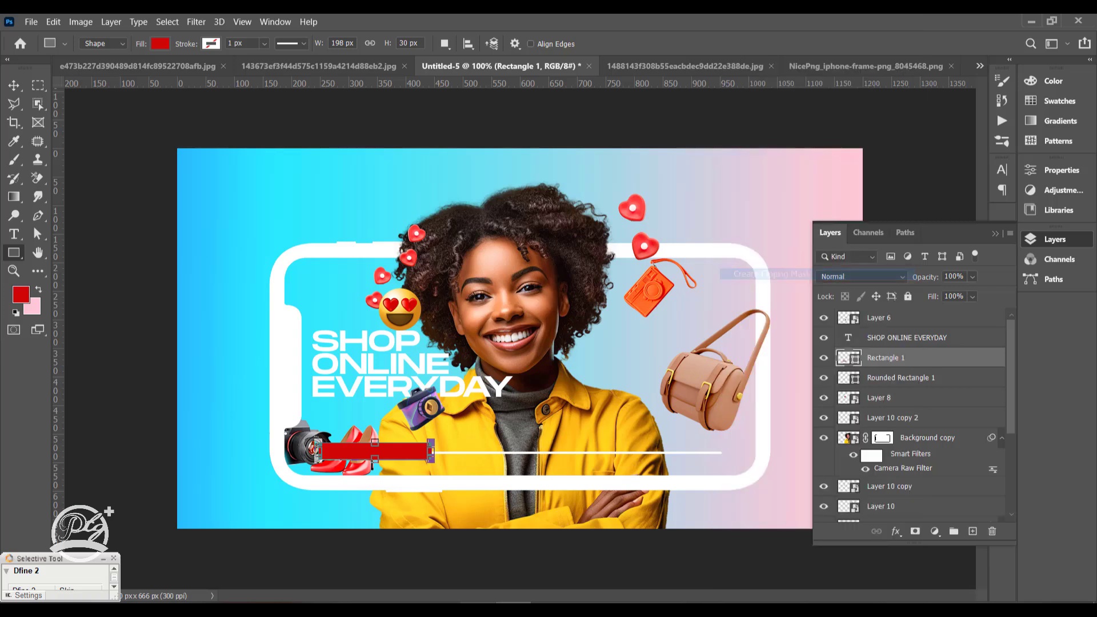
left_click(12, 84)
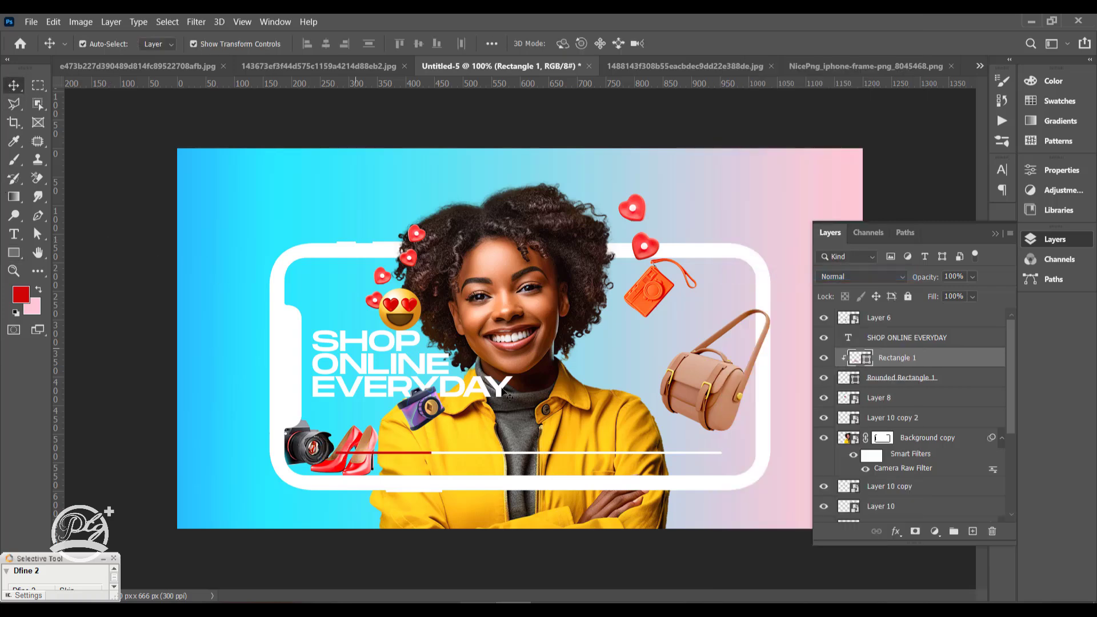
Add a layer mask to the white rounded rectangle's layer.
left_click(586, 408)
key("ctrl+plus")
key("ctrl+plus")
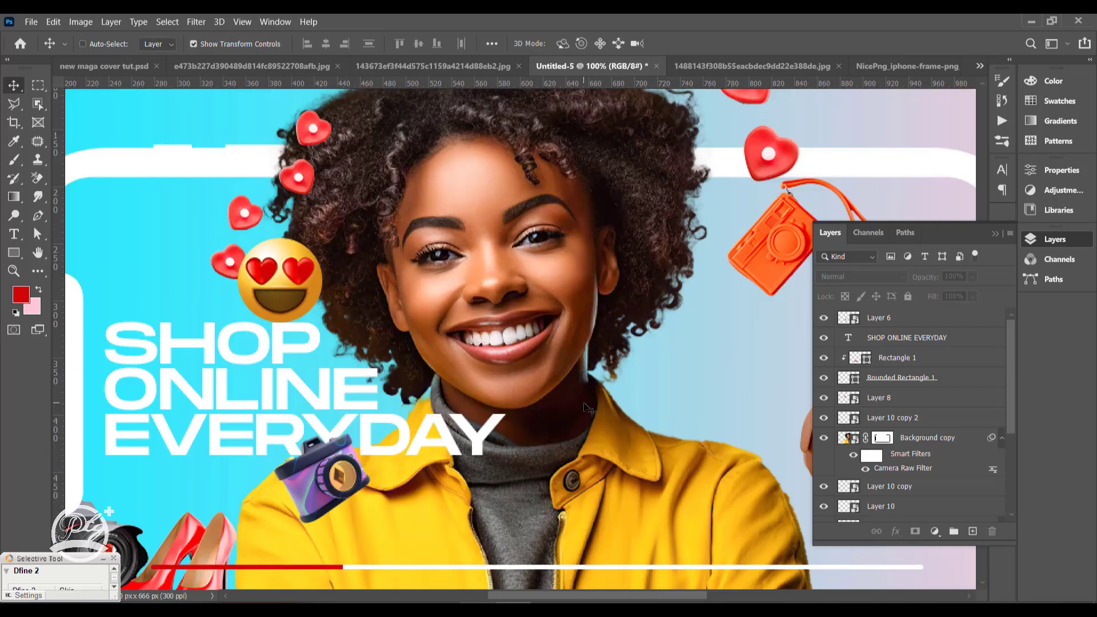
left_click_drag(519, 465, 420, 204)
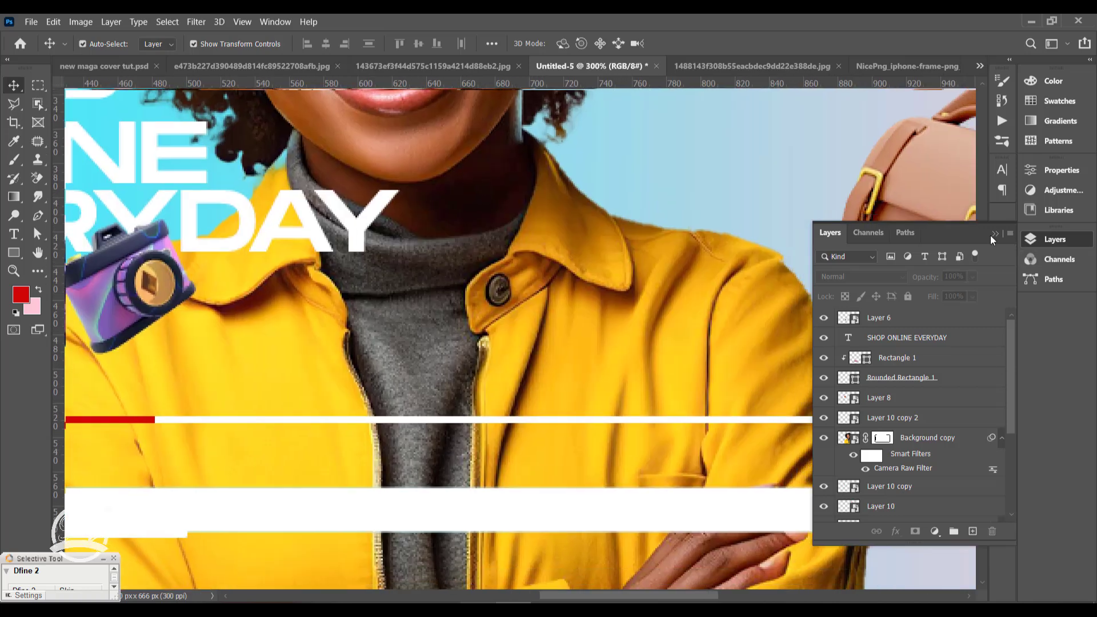
left_click(998, 234)
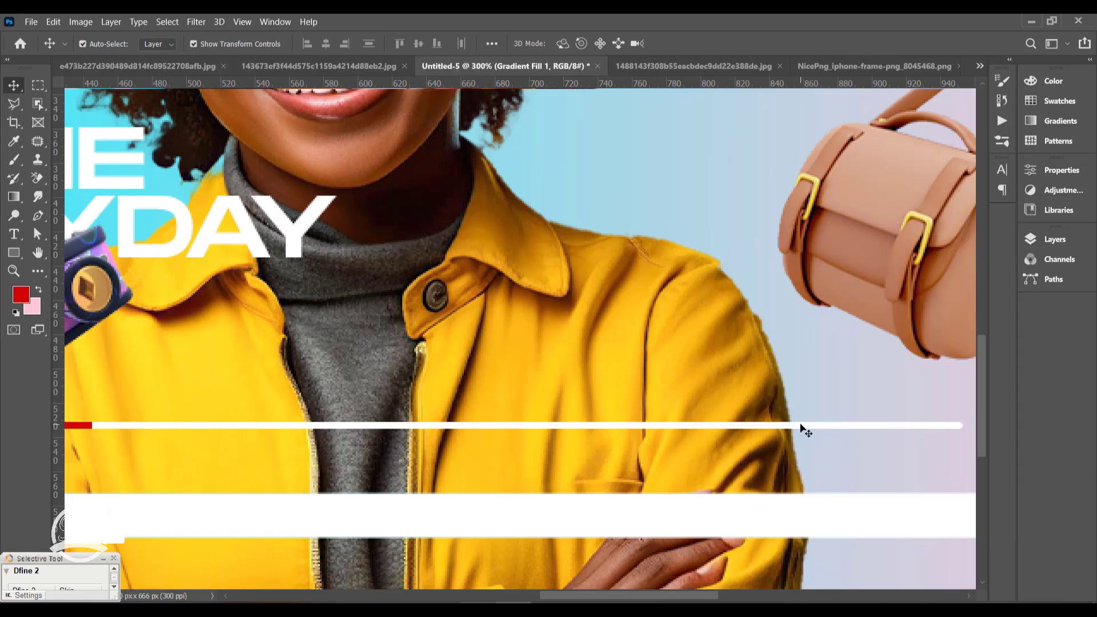
left_click(799, 426)
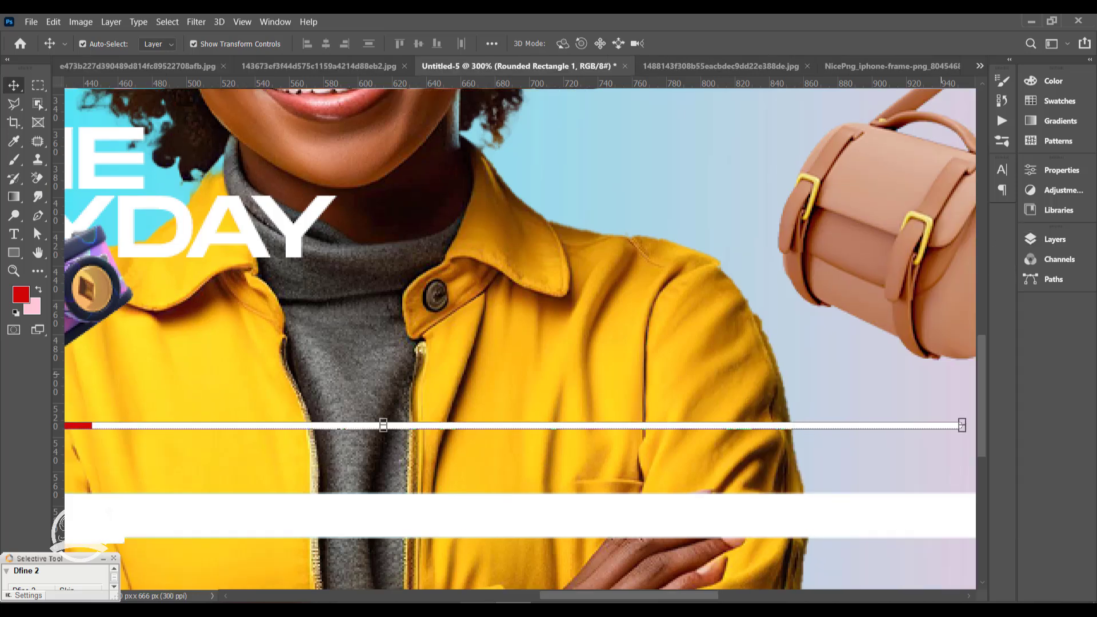
left_click(1068, 239)
left_click(915, 531)
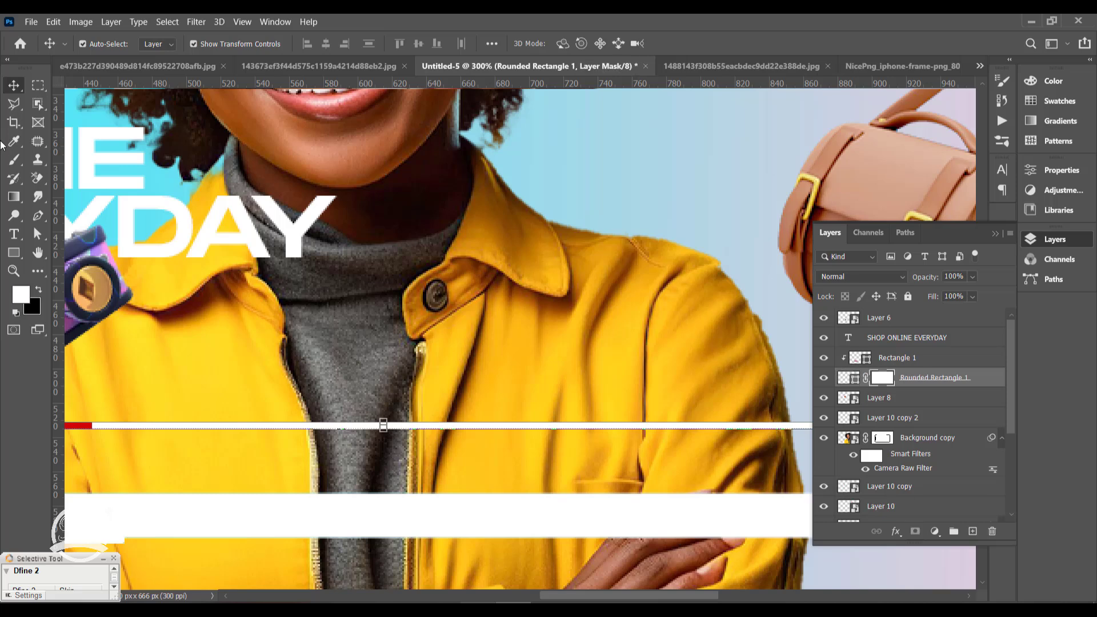
Mask out a rectangular section of the white line over the jacket, leaving a short segment at the line's right end.
left_click(38, 85)
left_click_drag(591, 425, 736, 439)
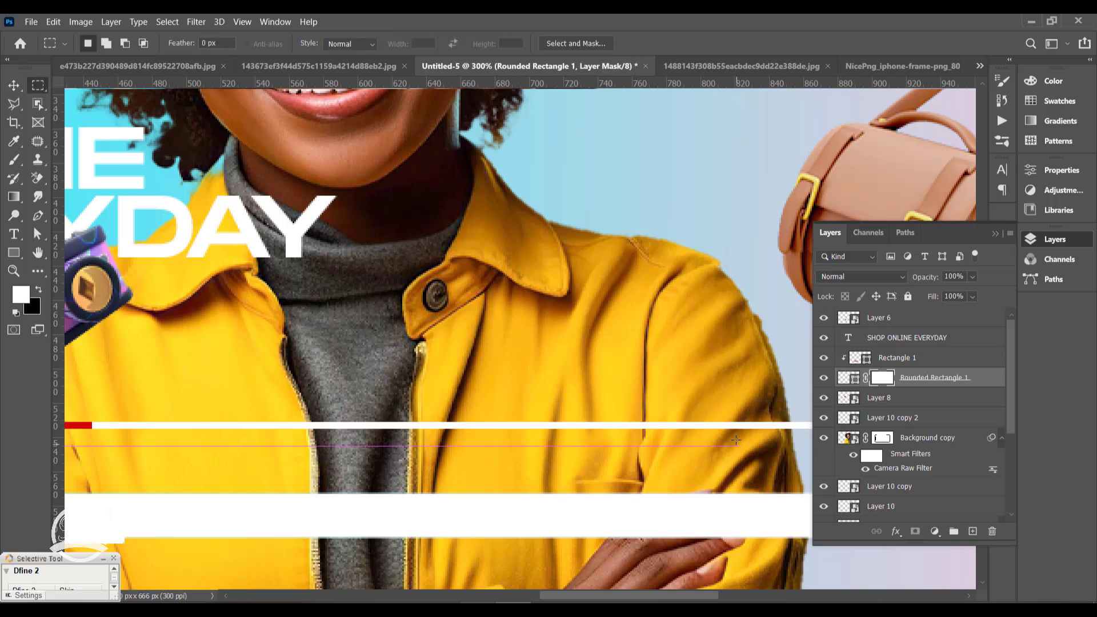
key("Delete")
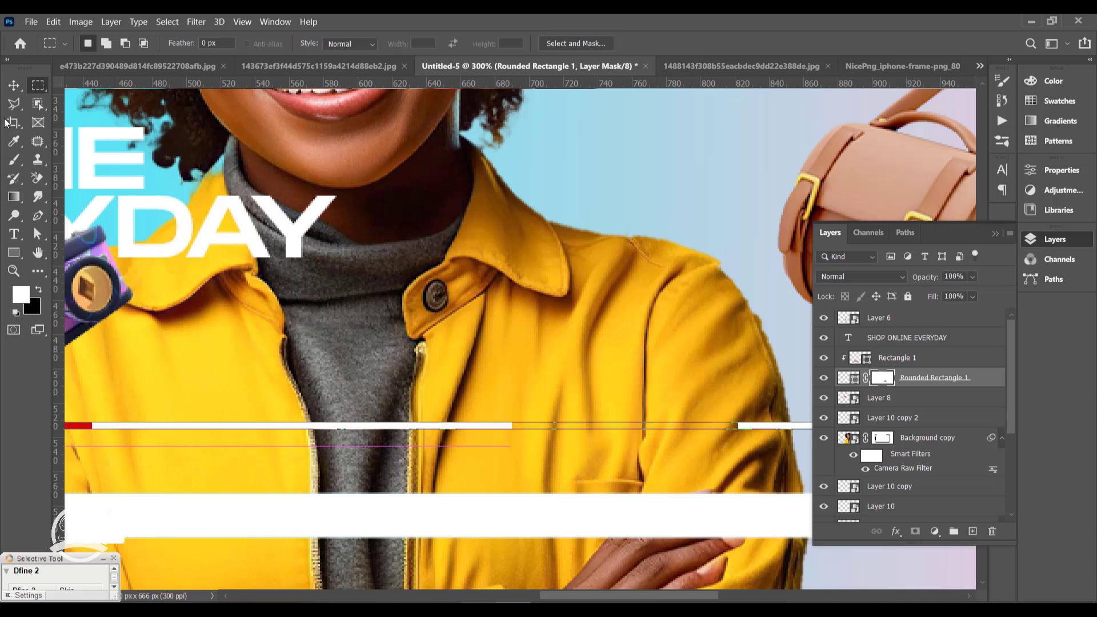
left_click(13, 85)
left_click(380, 423)
key("ctrl+d")
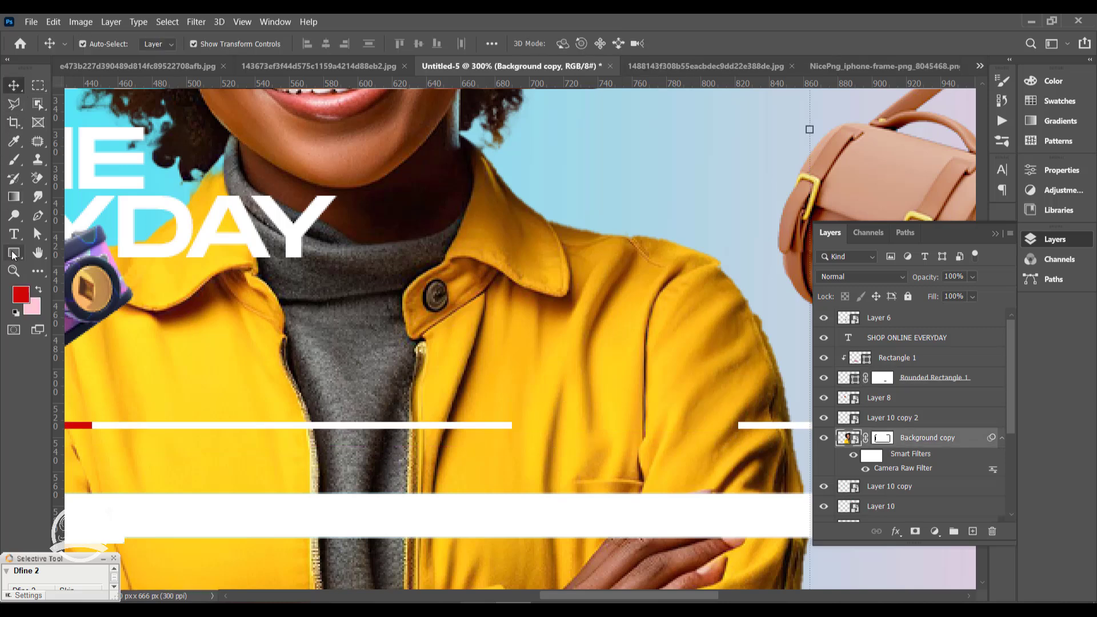
Draw a vertical bar about 3 by 21 px at the start of the line's gap and fill it white.
left_click(13, 253)
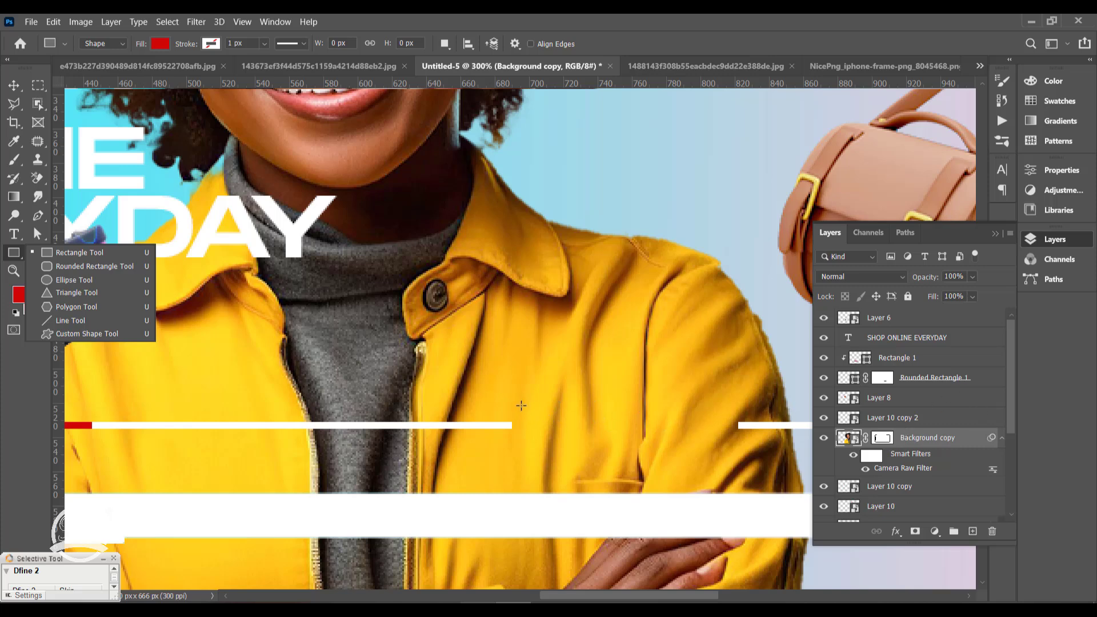
left_click_drag(521, 405, 523, 439)
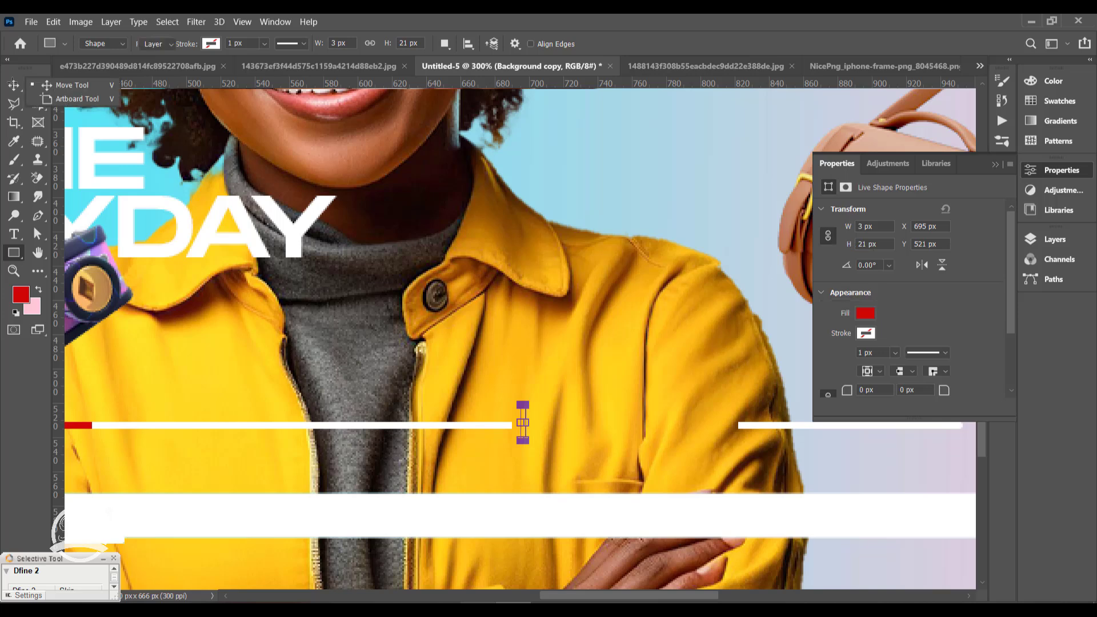
left_click(14, 85)
key("ctrl+BackSpace")
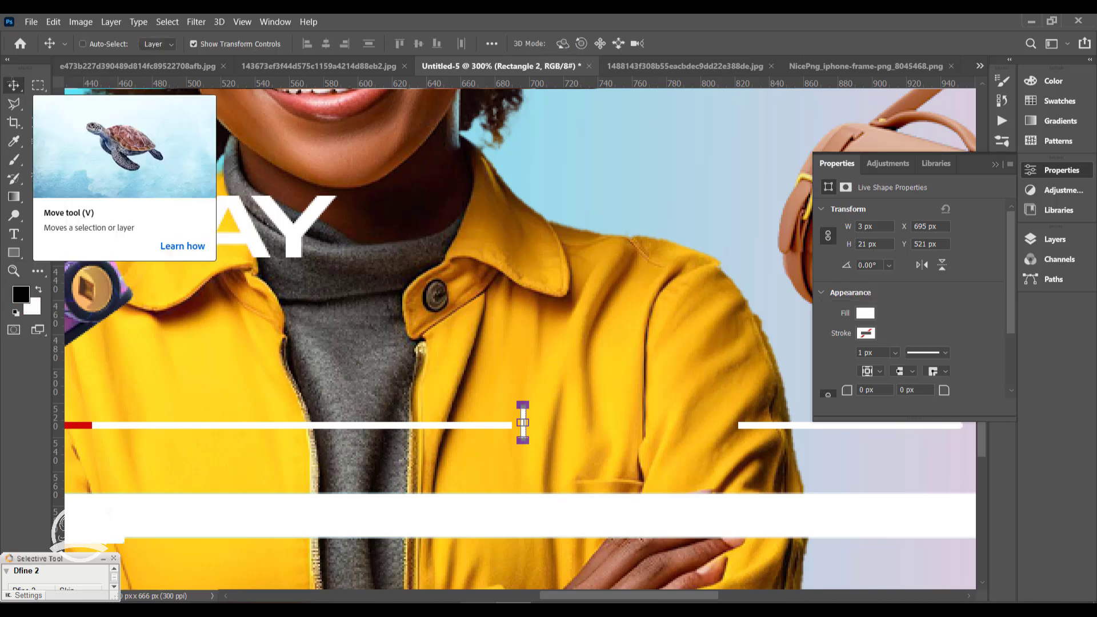
Duplicate the white bar and shift the copy 6 px to the right to form a pause symbol.
key("Right")
key("Right")
key("Right")
key("Right")
key("Right")
key("Right")
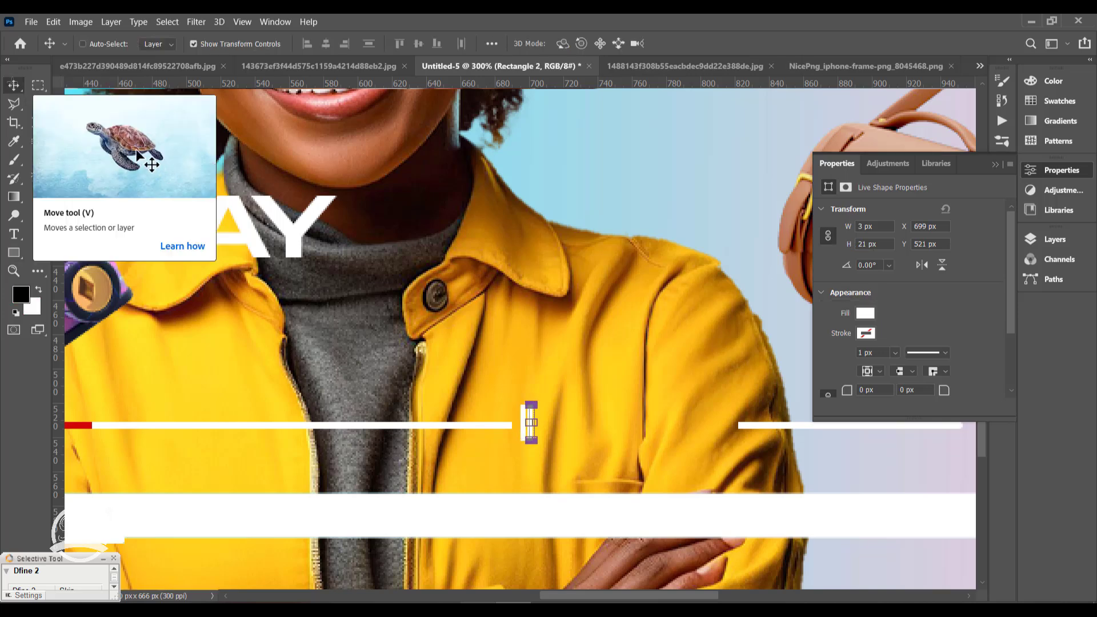
key("ctrl+j")
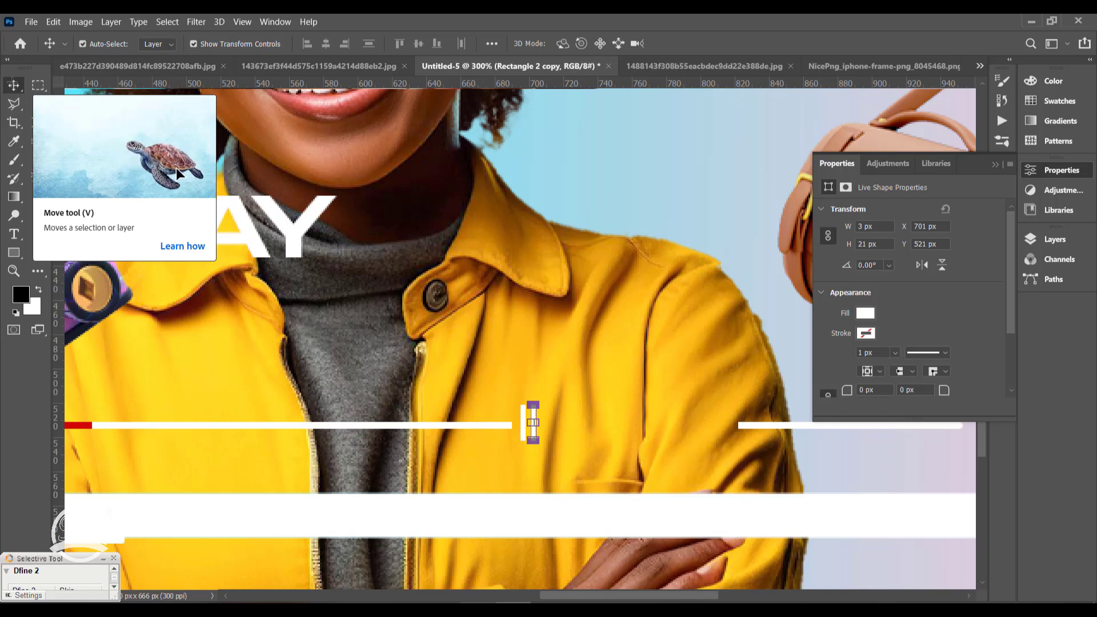
Draw a white triangle about 23 by 20 px to the right of the pause bars.
left_click(18, 254)
left_click(57, 296)
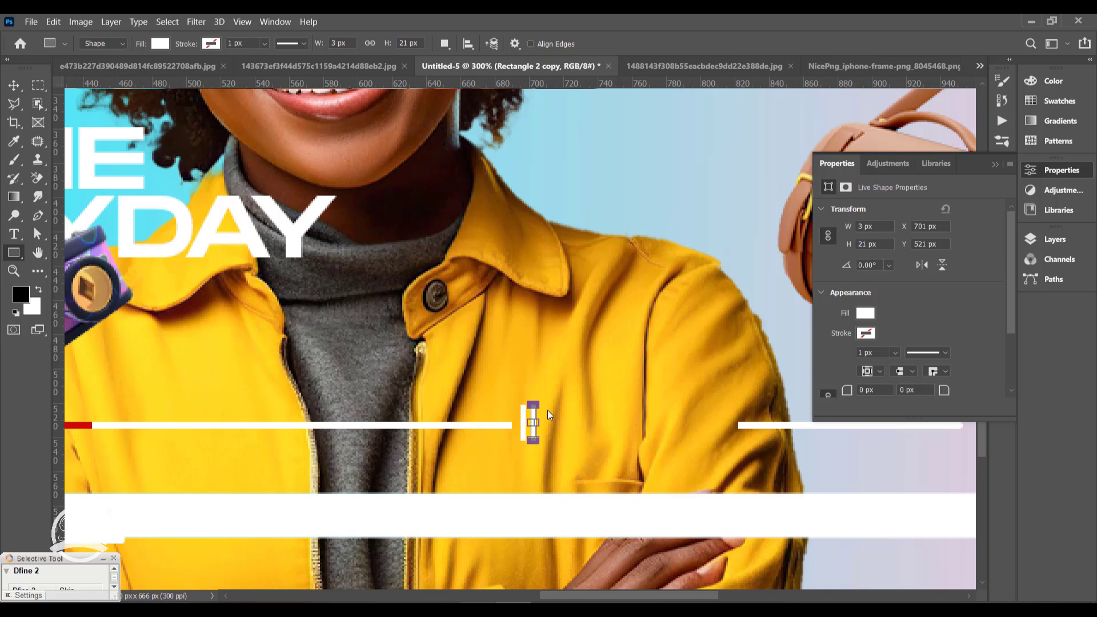
left_click_drag(561, 405, 621, 450)
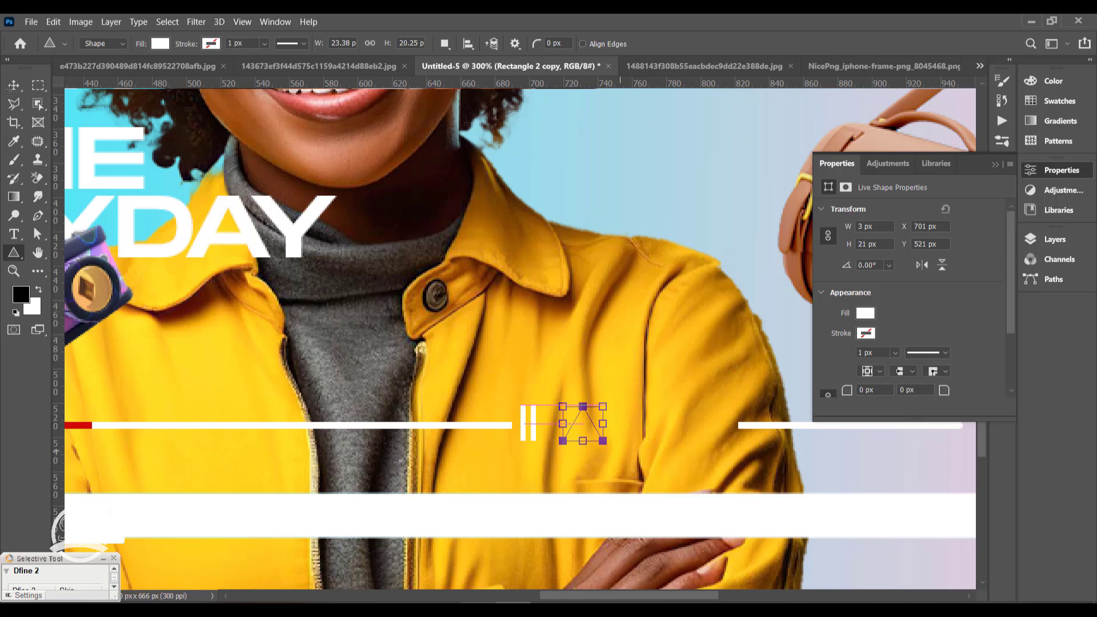
left_click(14, 85)
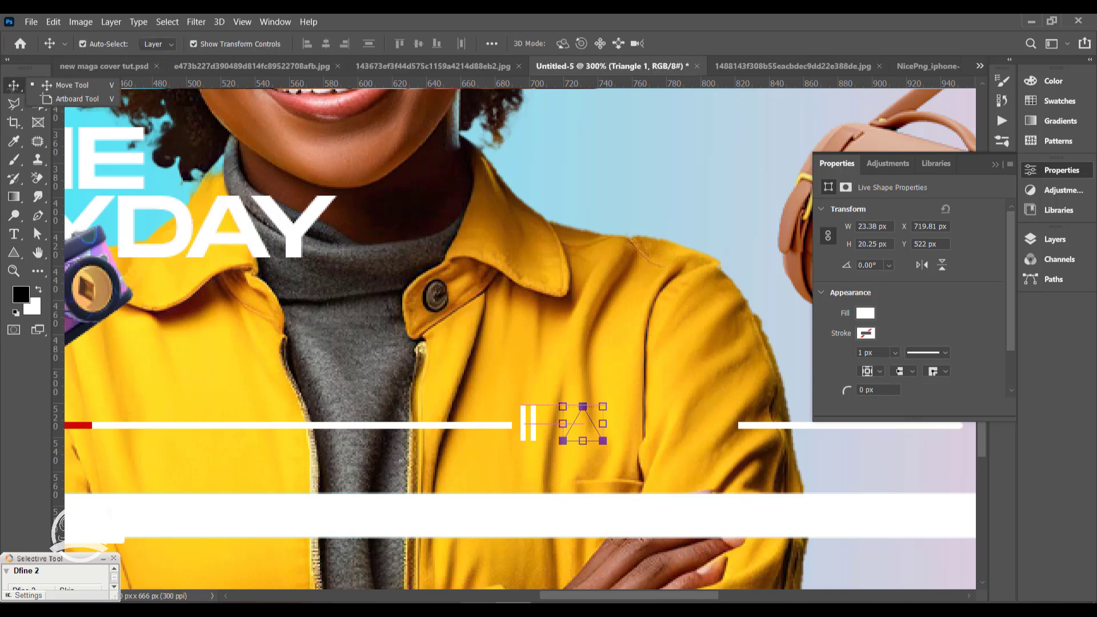
left_click(603, 410)
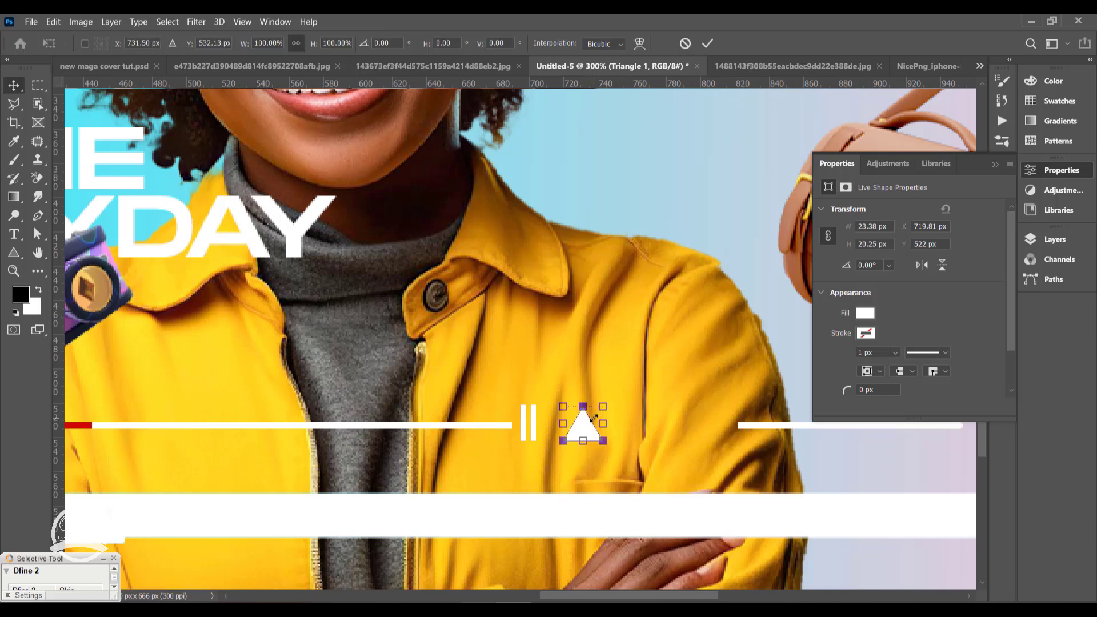
left_click_drag(597, 416, 583, 427)
right_click(609, 405)
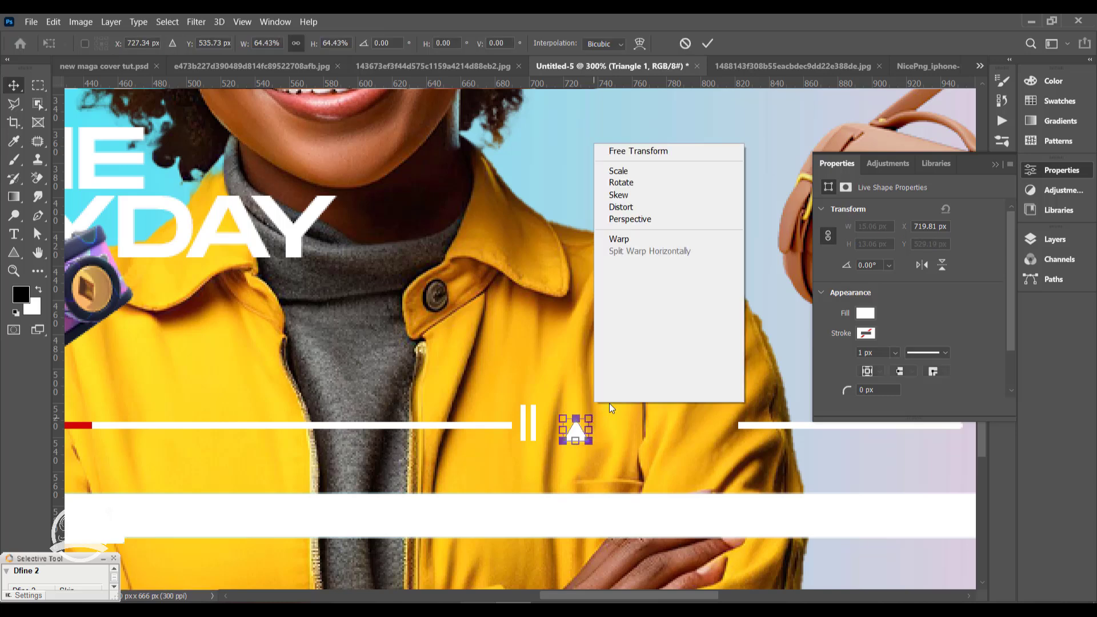
left_click(553, 385)
key("Escape")
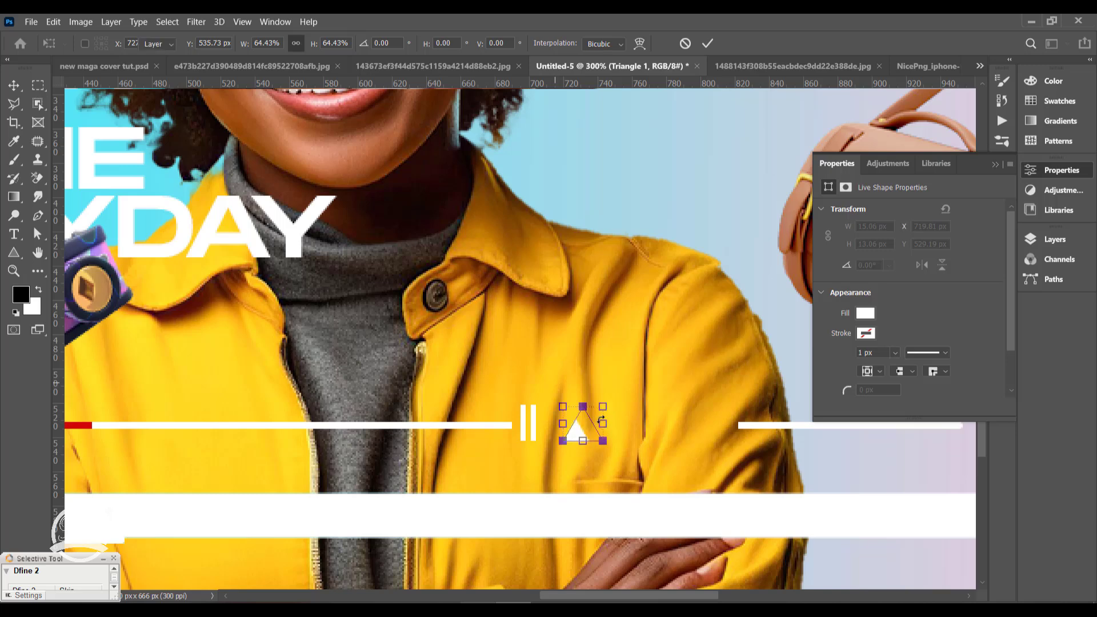
Rotate the triangle 90° clockwise and move it slightly left, closer to the pause bars.
left_click(604, 407)
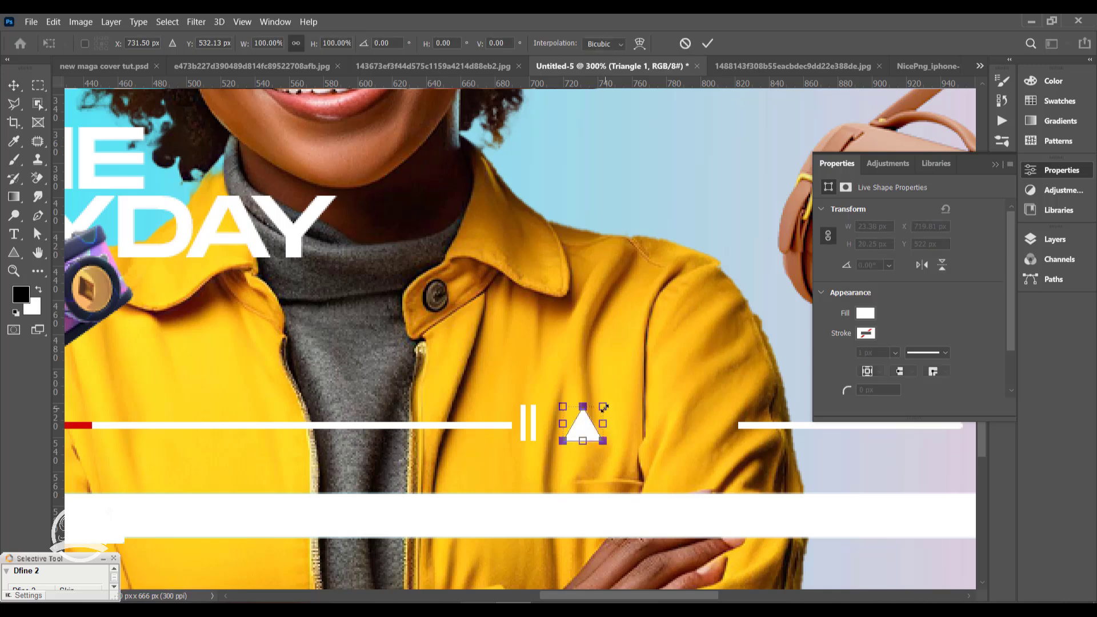
right_click(591, 421)
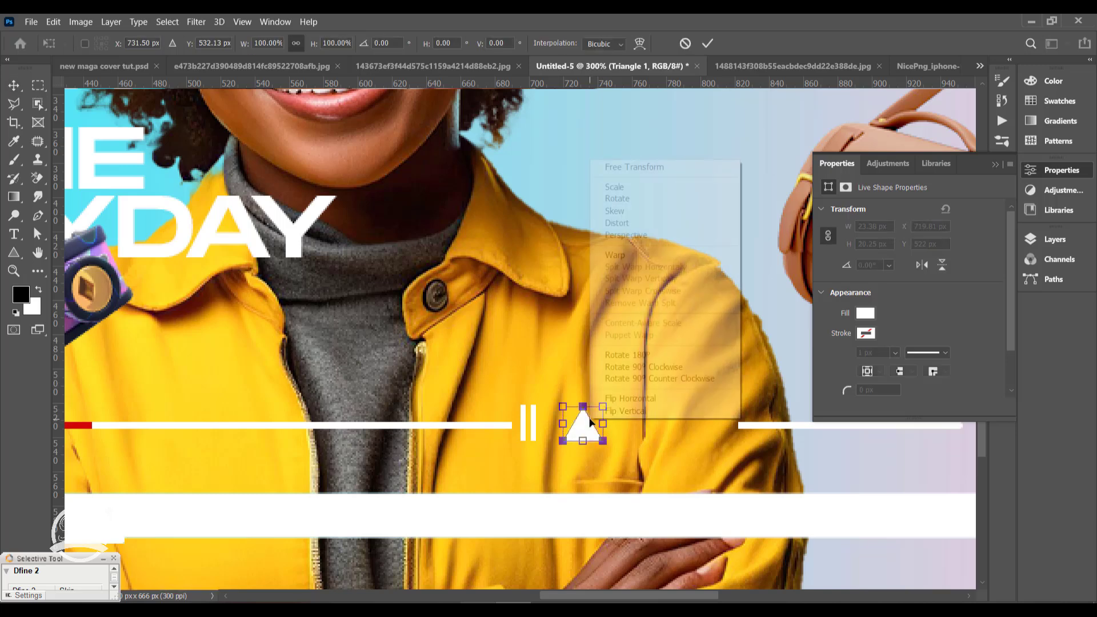
left_click(639, 367)
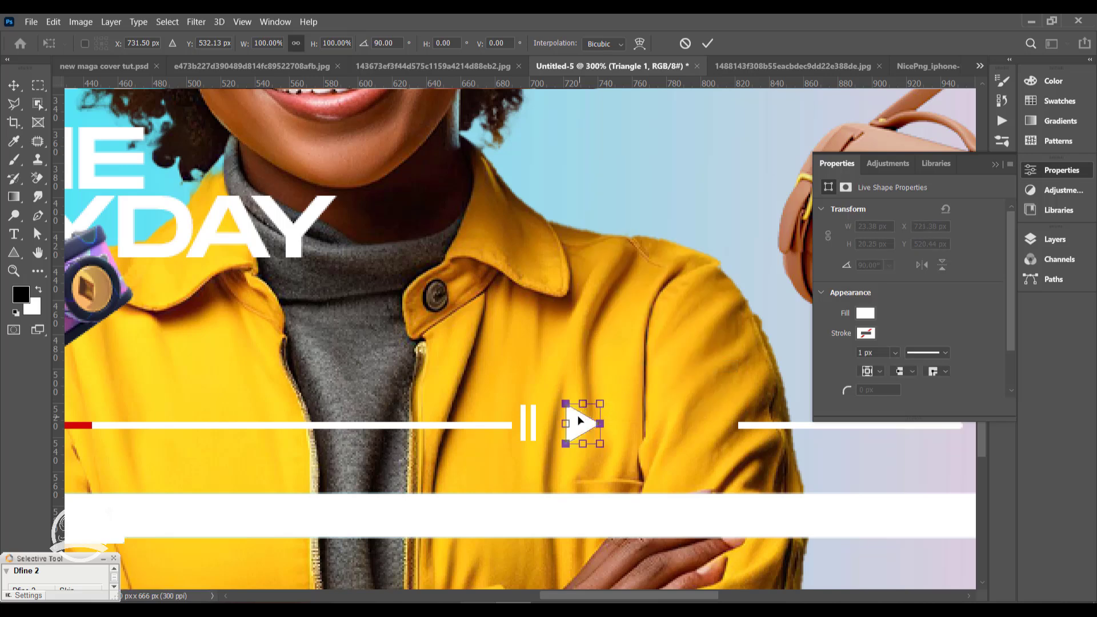
left_click_drag(579, 415, 570, 419)
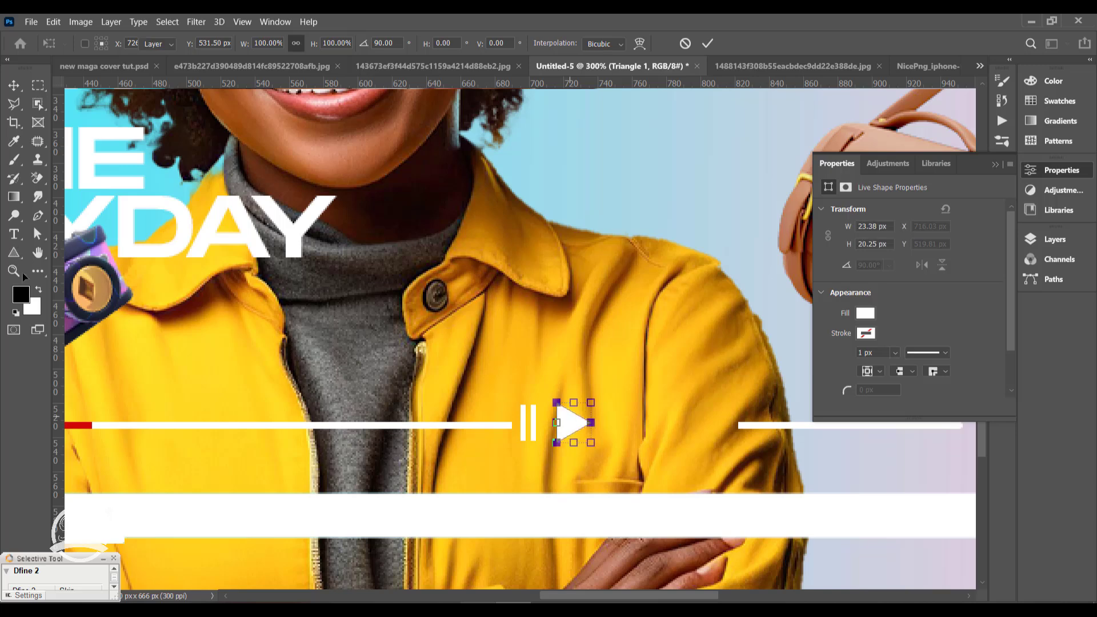
left_click(17, 255)
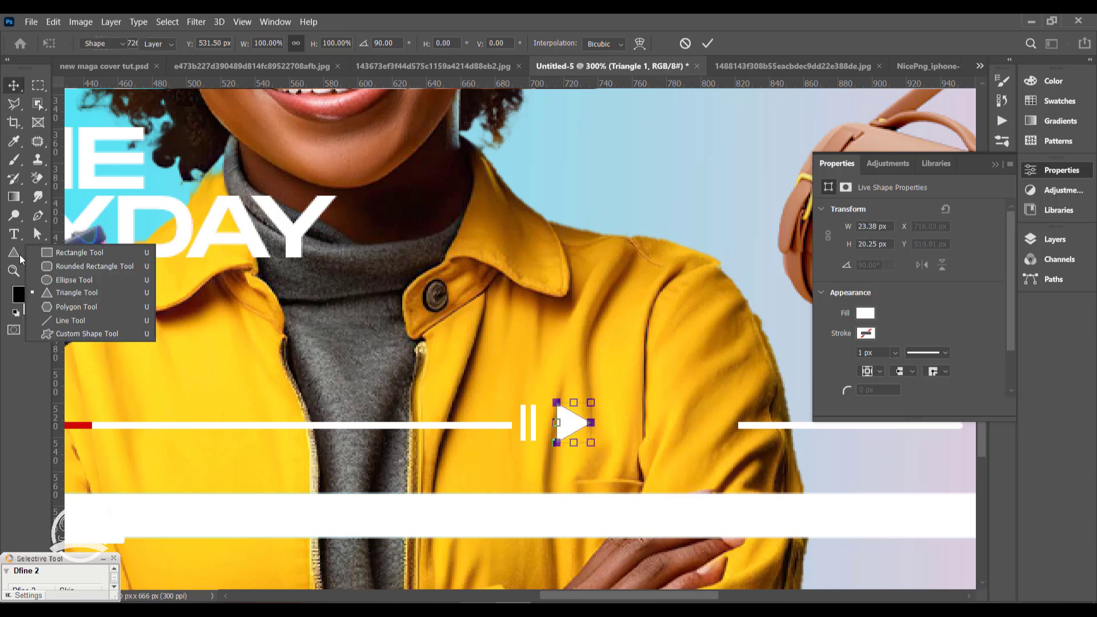
left_click(53, 259)
Duplicate the left pause bar and move the copy right to the triangle's tip, forming a skip-forward symbol.
left_click(16, 254)
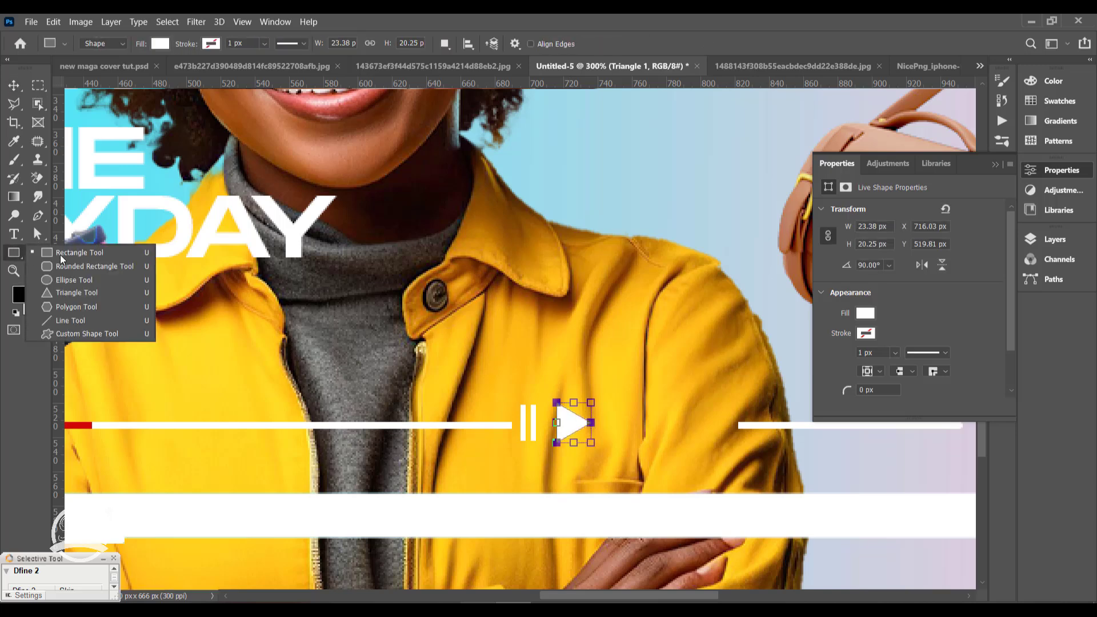
left_click(60, 253)
key("v")
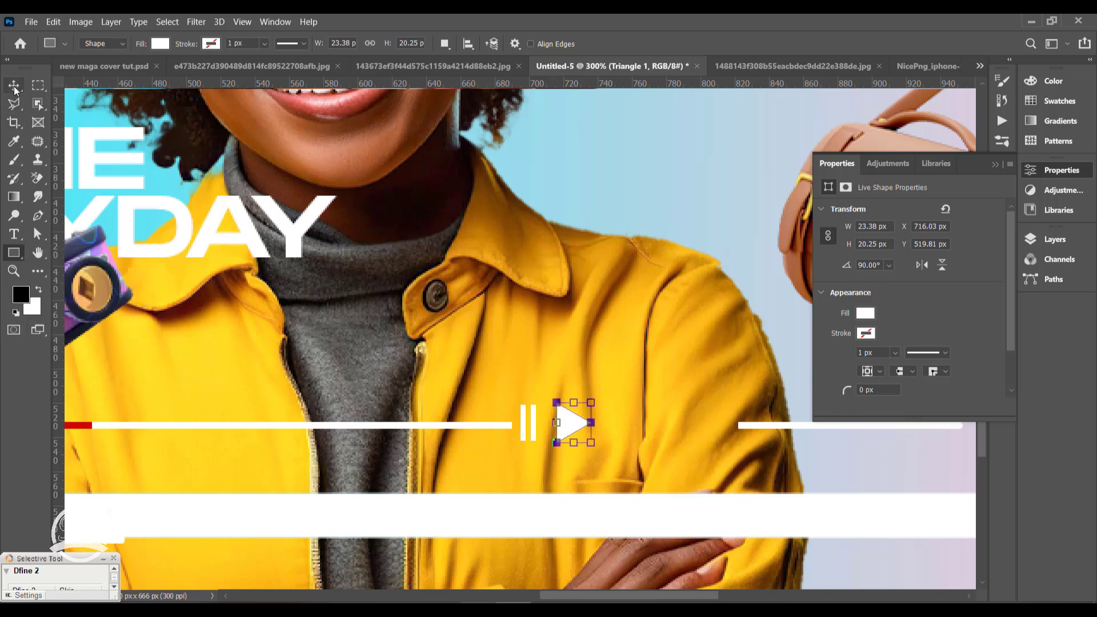
left_click(526, 421)
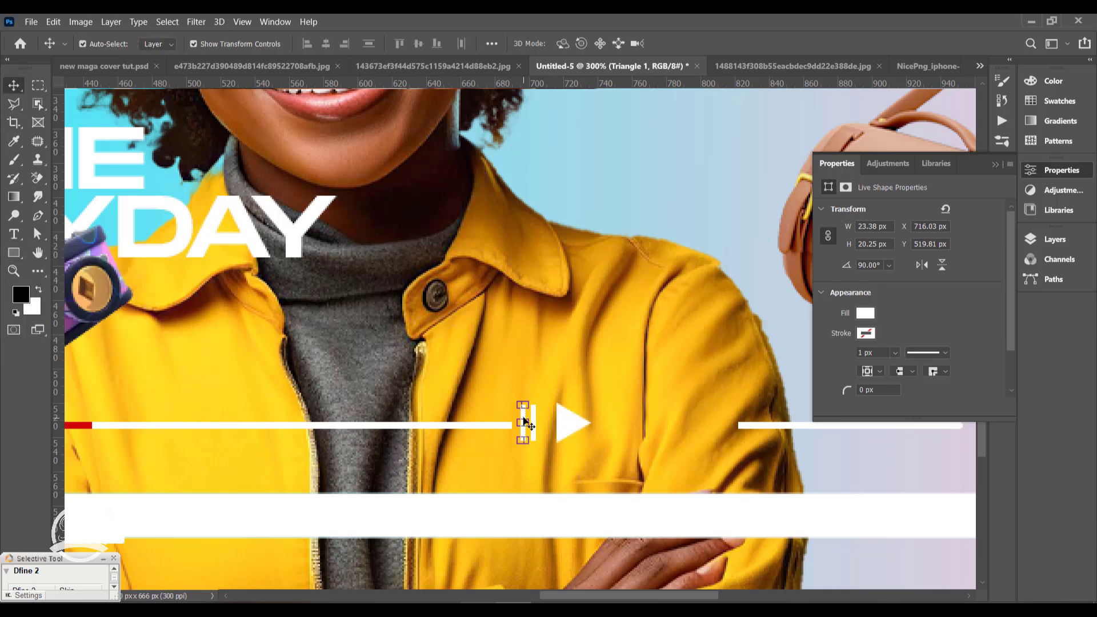
key("ctrl+j")
key("shift+Right")
key("shift+Right")
key("shift+Right")
key("shift+Right")
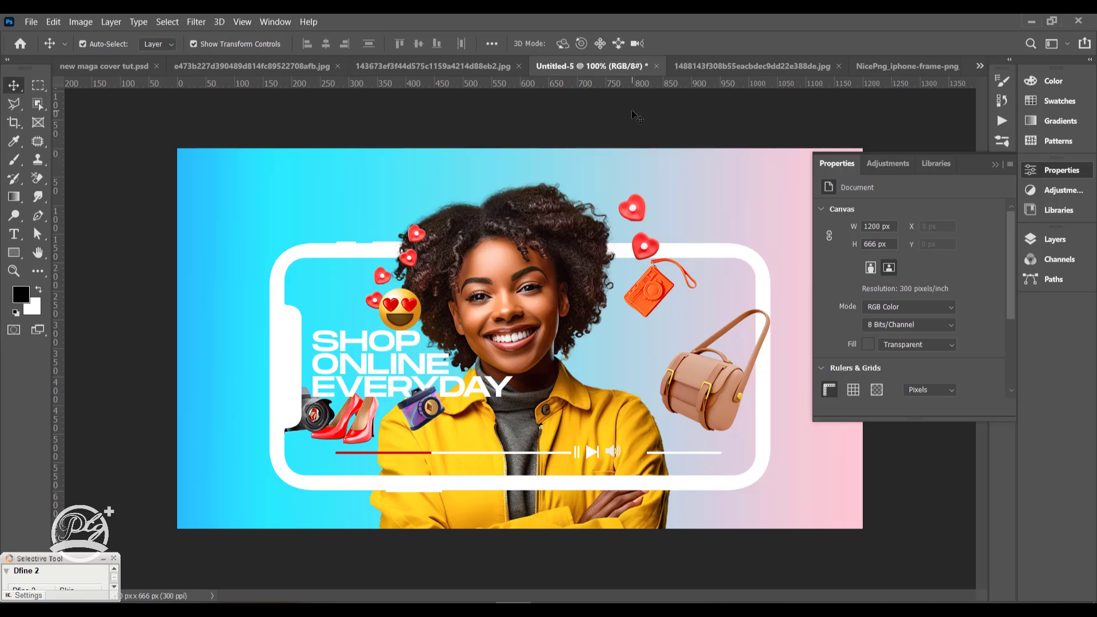
Move the brown handbag slightly up and to the left within the phone frame.
left_click(995, 165)
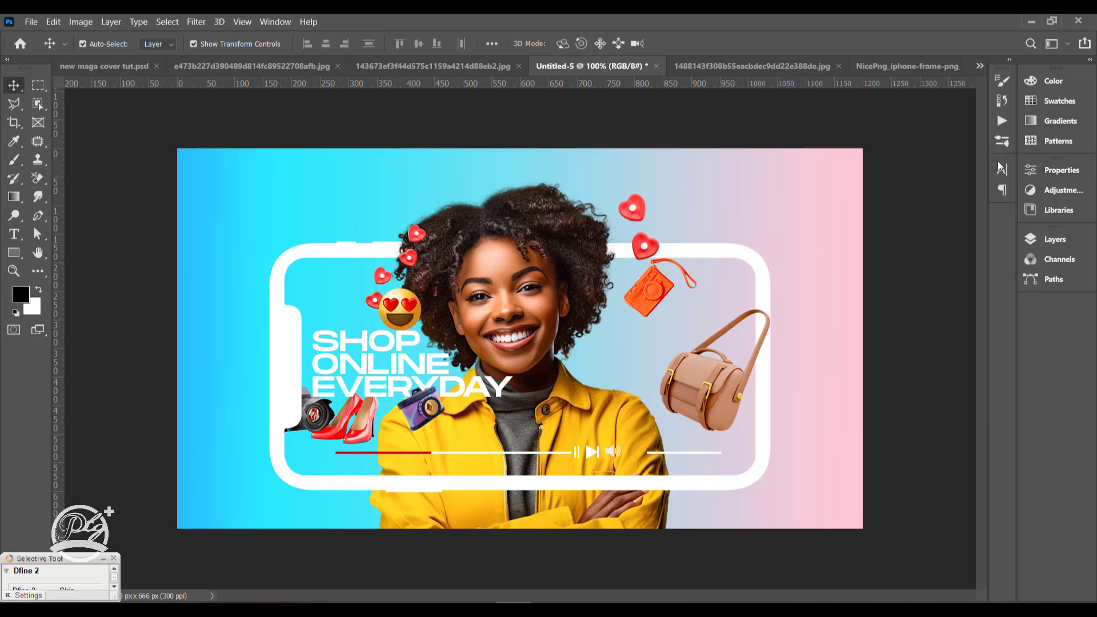
left_click_drag(714, 380, 694, 368)
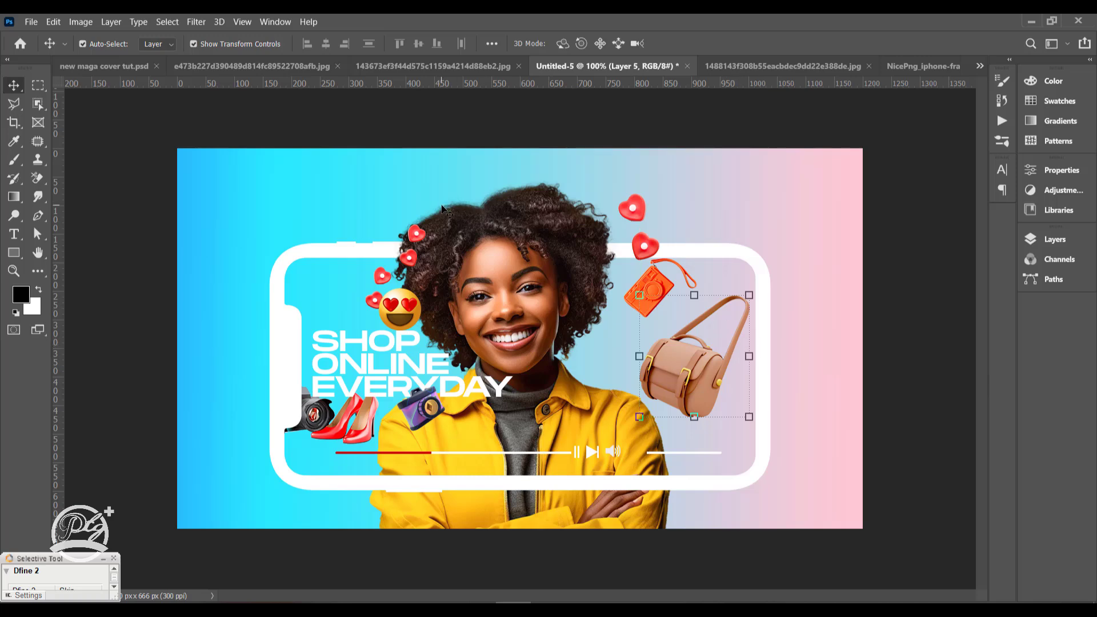
Send the layer with the two red hearts above the orange camera behind the phone frame.
left_click(651, 245)
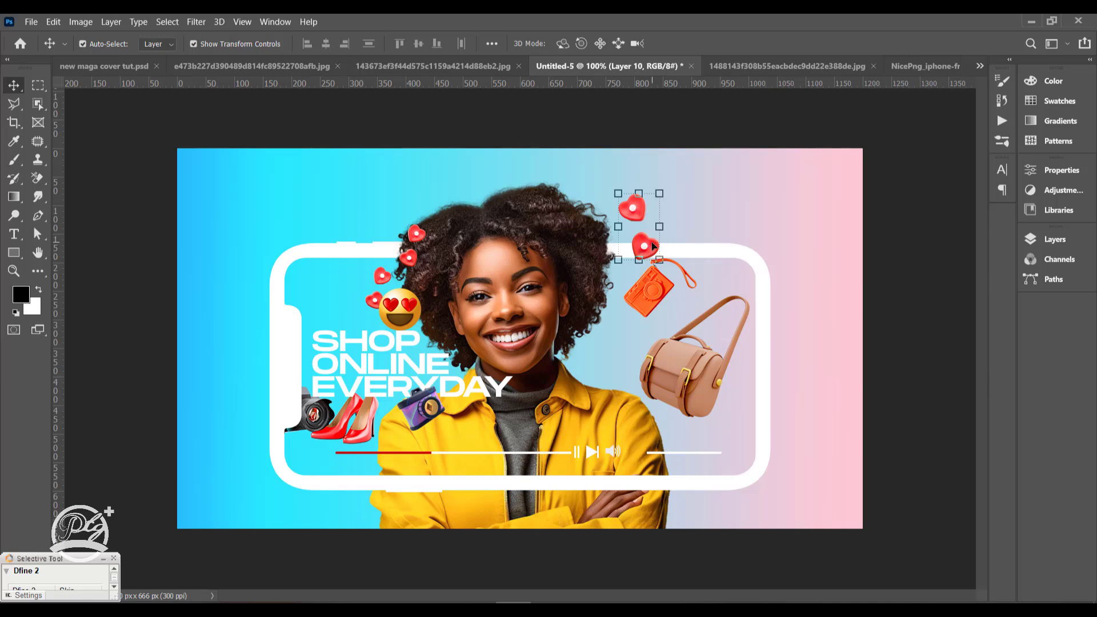
key("Delete")
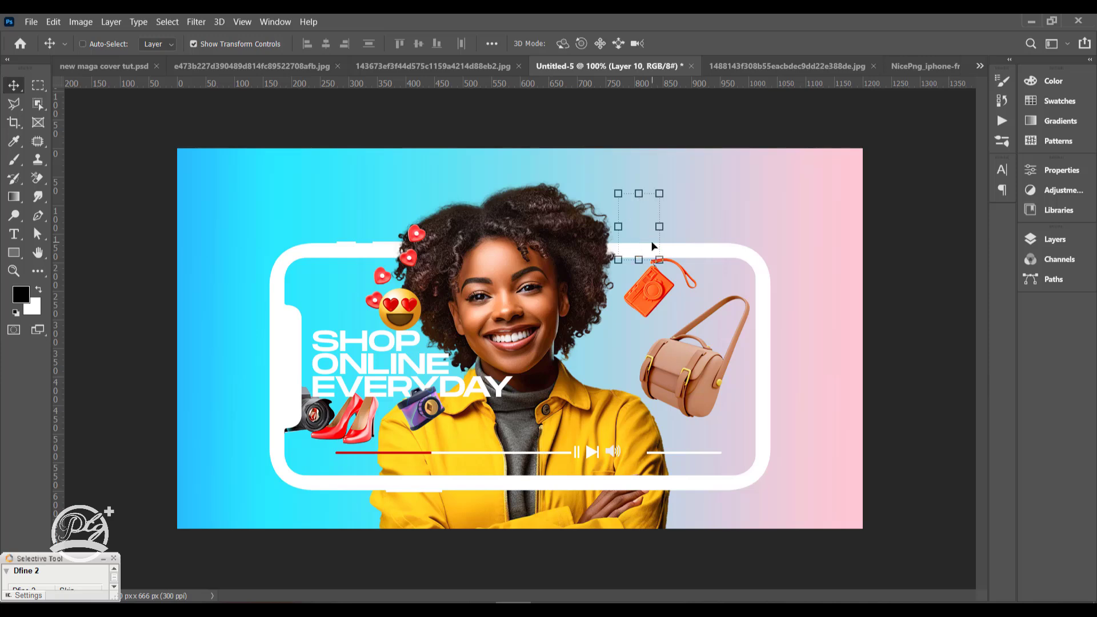
key("ctrl+z")
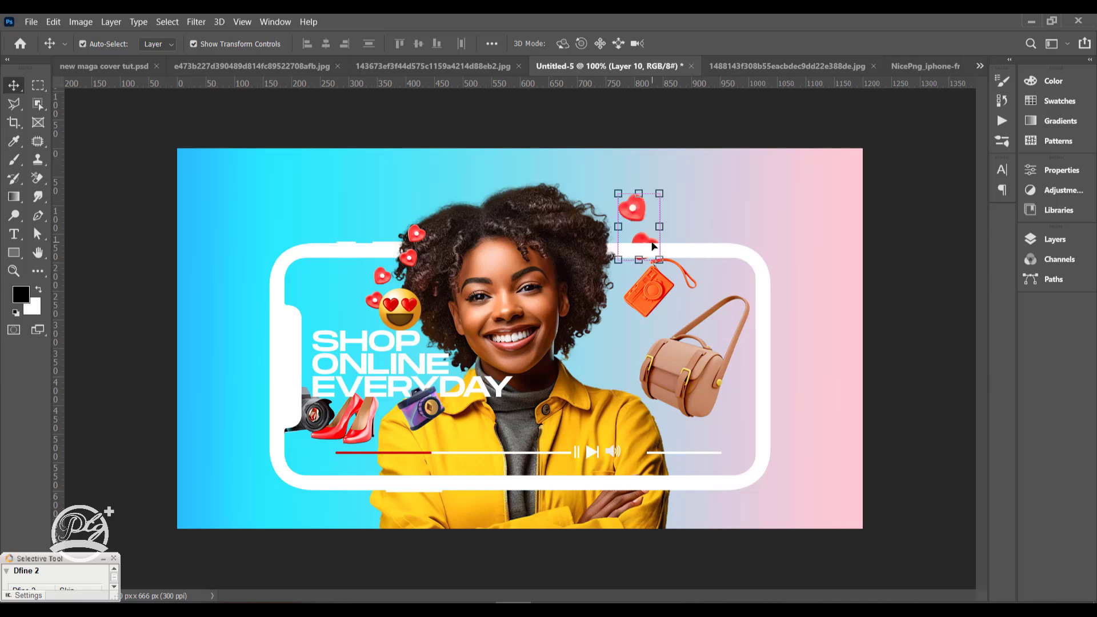
left_click(377, 348)
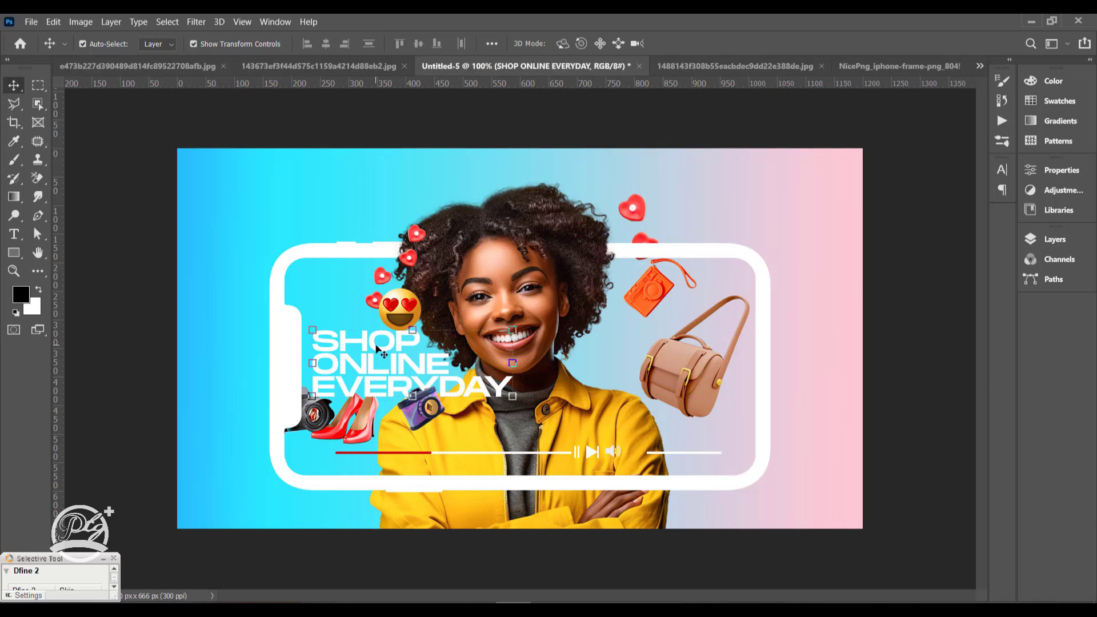
key("super")
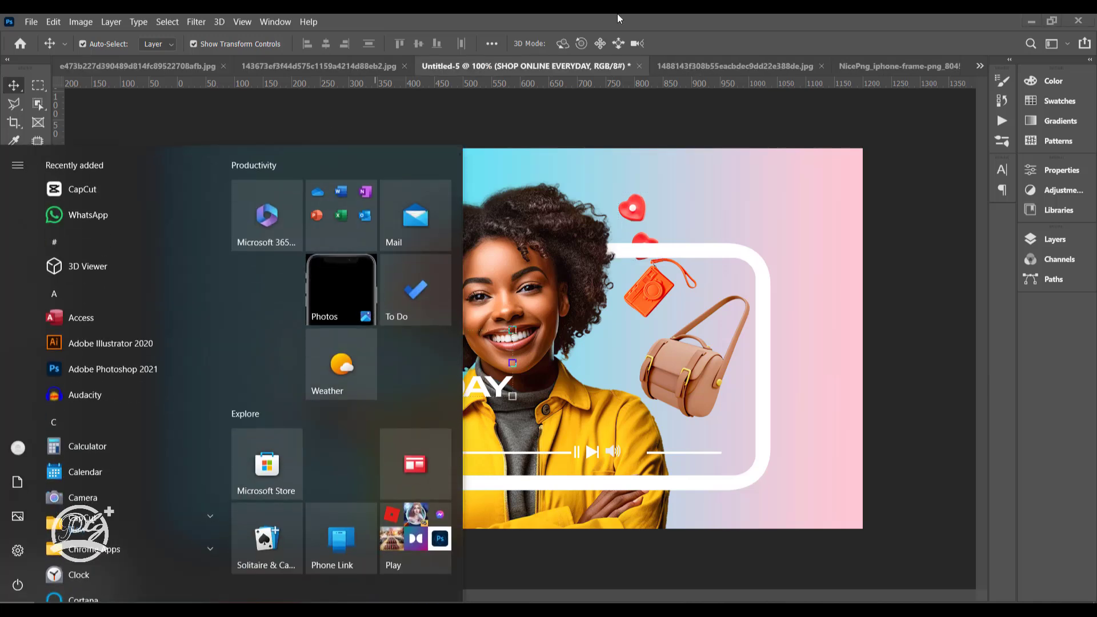
key("Escape")
left_click(341, 299)
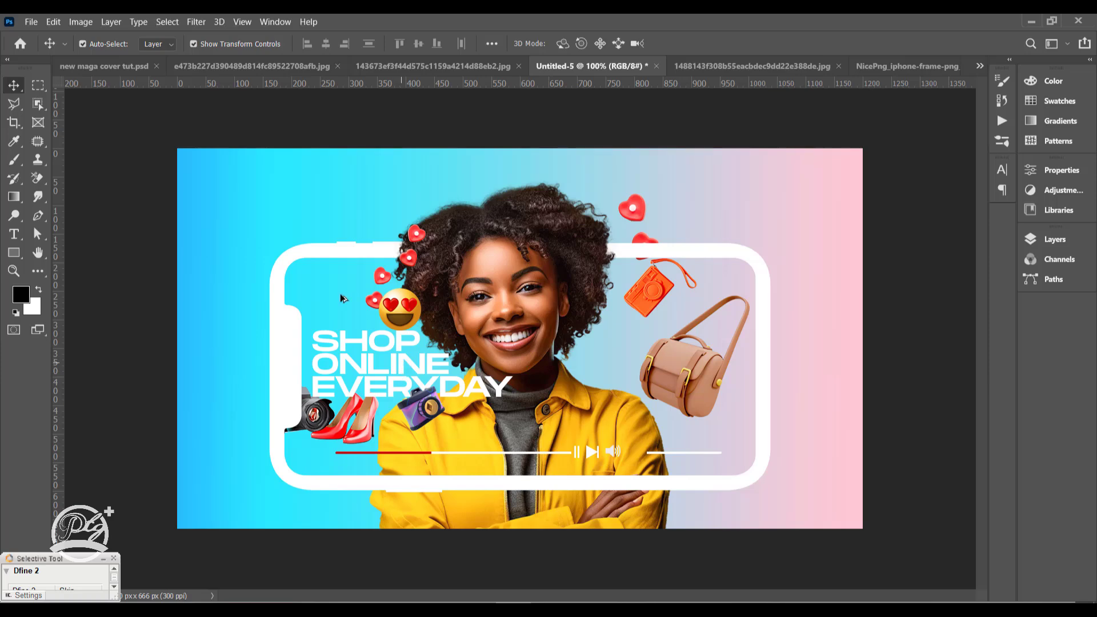
Duplicate the SHOP ONLINE EVERYDAY headline into the banner's upper-left corner and set the copy's font to Mont ExtraLight DEMO.
left_click_drag(405, 367, 305, 204)
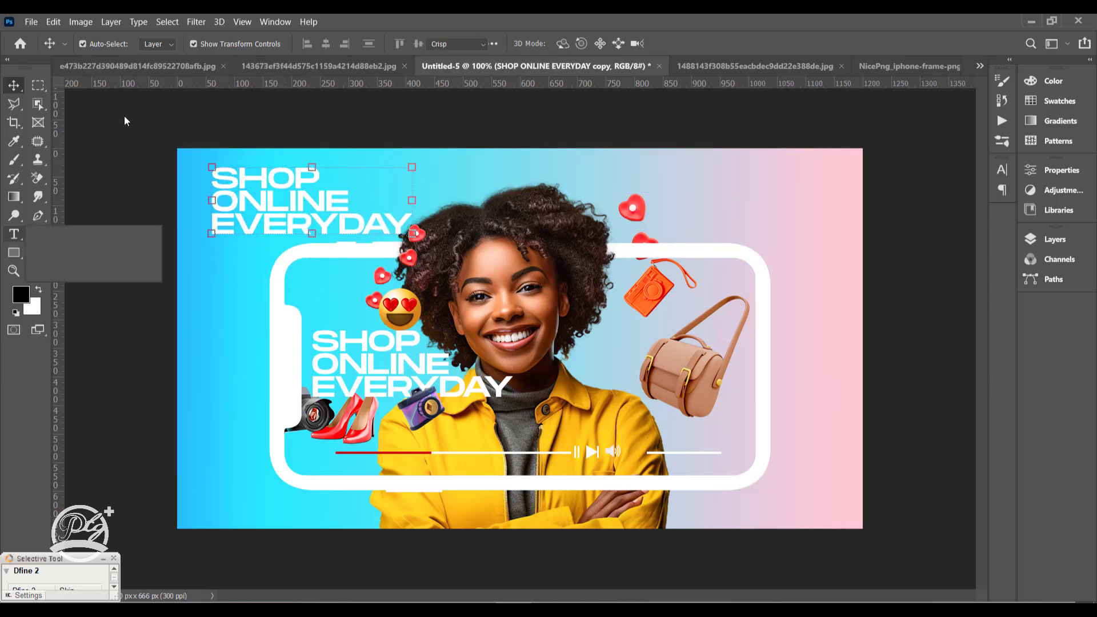
key("t")
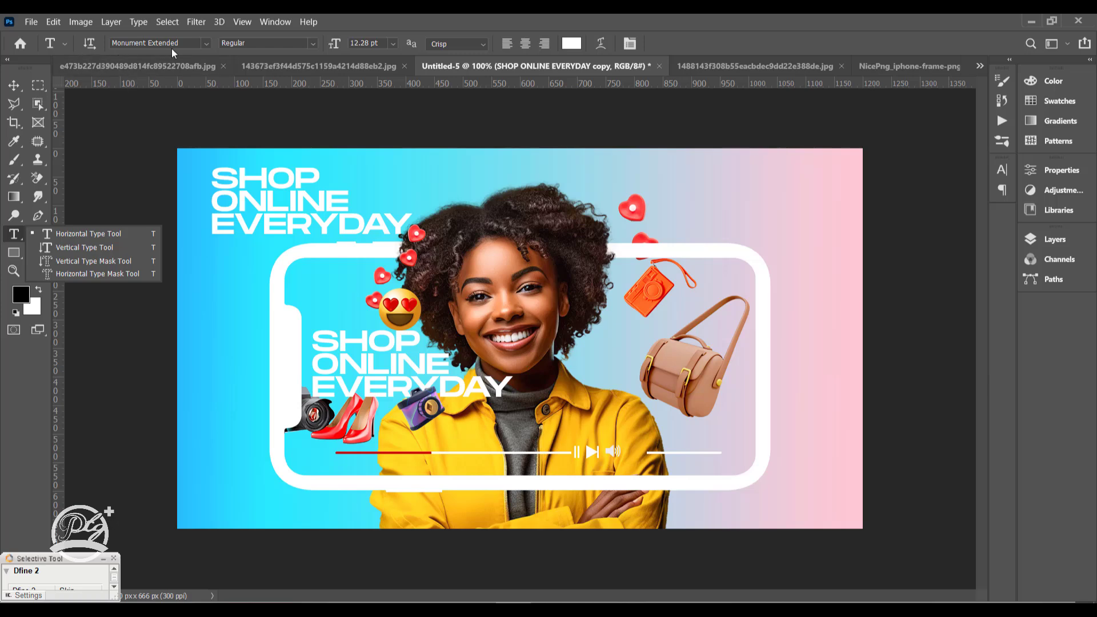
left_click(206, 44)
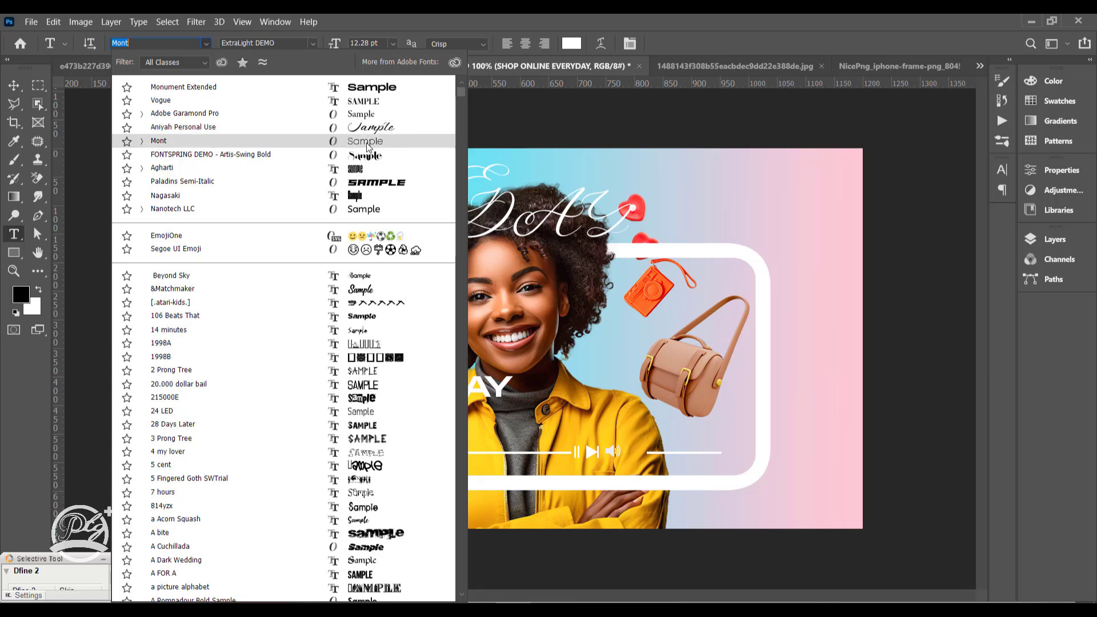
left_click(365, 142)
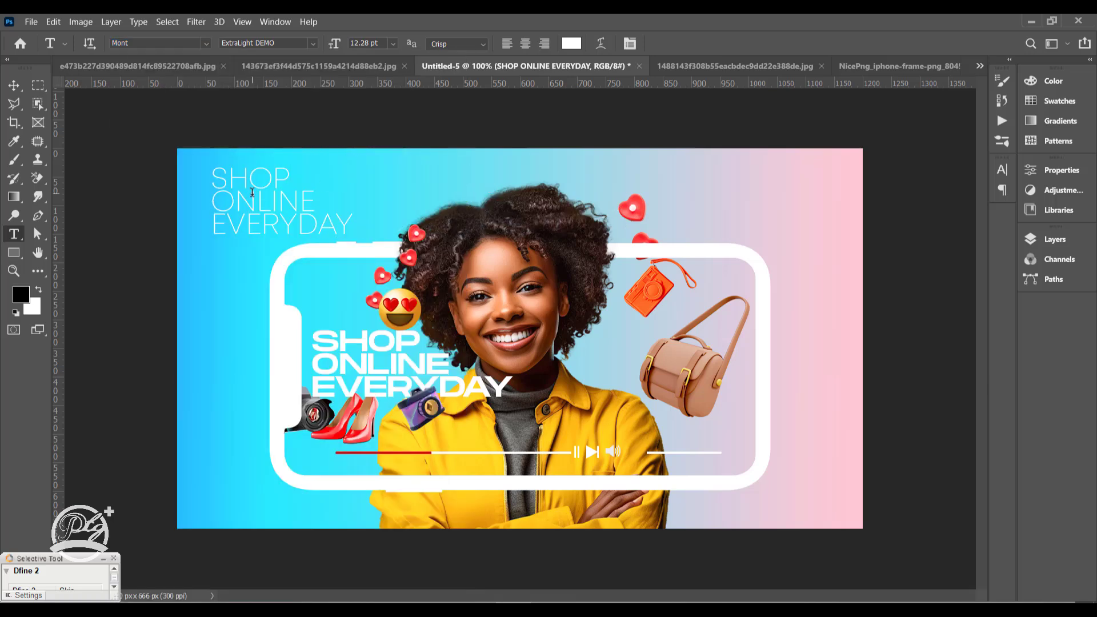
Replace the copied headline's text with BUYNOW.
left_click(252, 192)
key("ctrl+a")
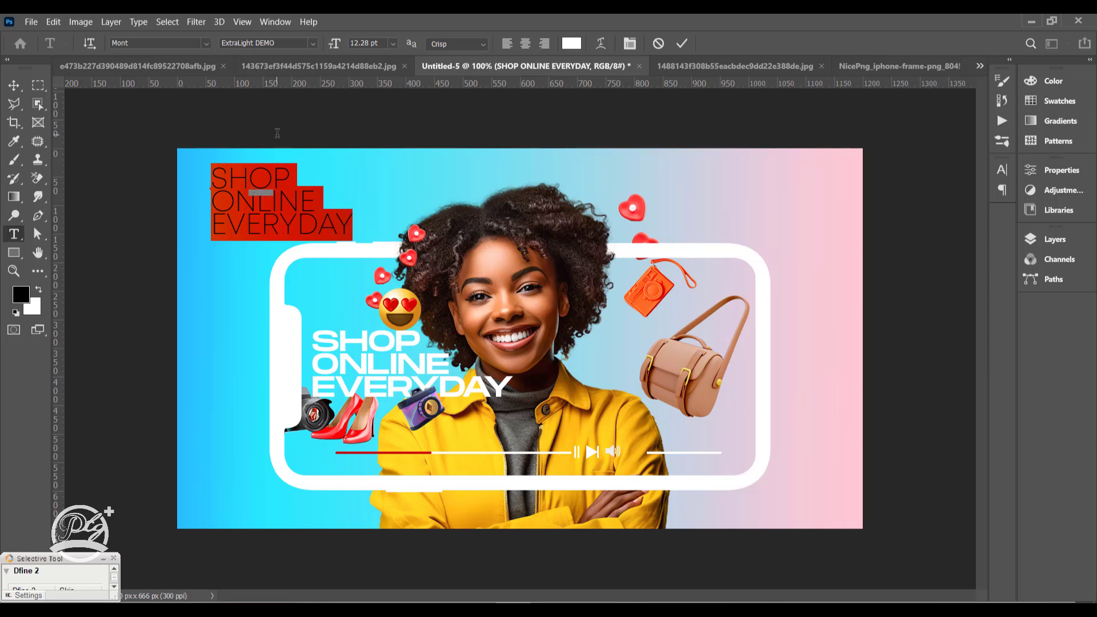
type("BUYNOW")
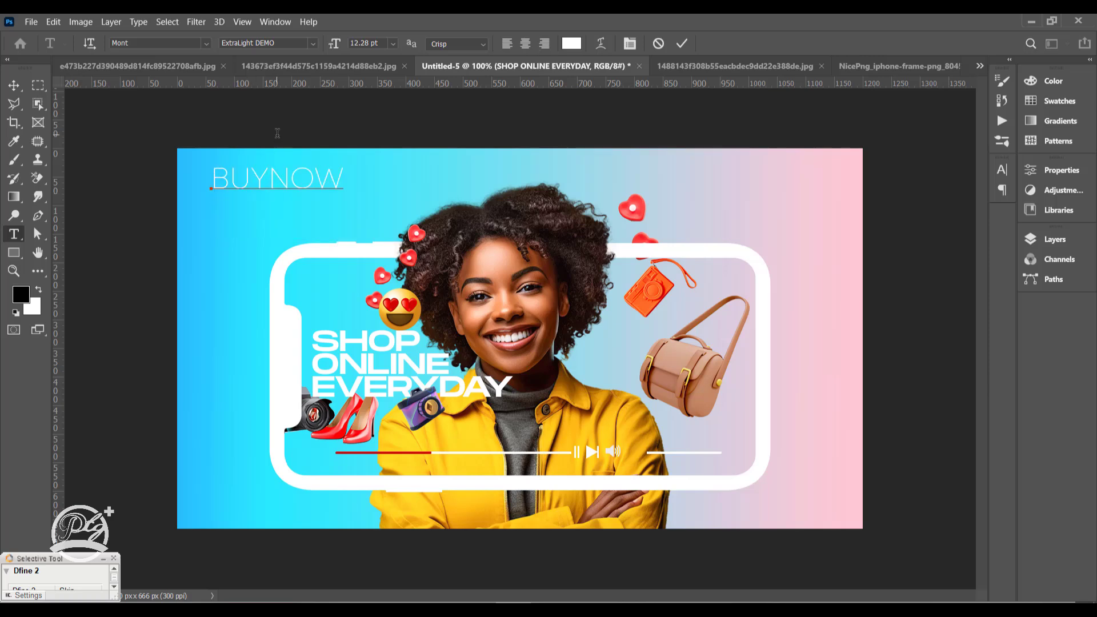
Move the BUYNOW text slightly down and set its font size to 11 pt.
key("ctrl+a")
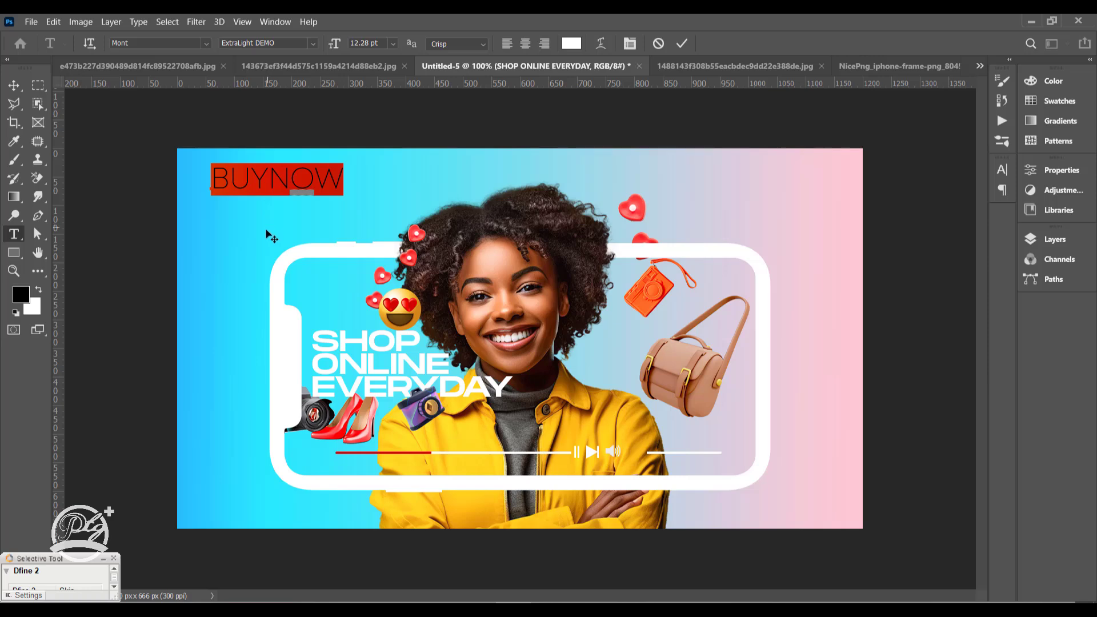
left_click_drag(266, 233, 267, 241)
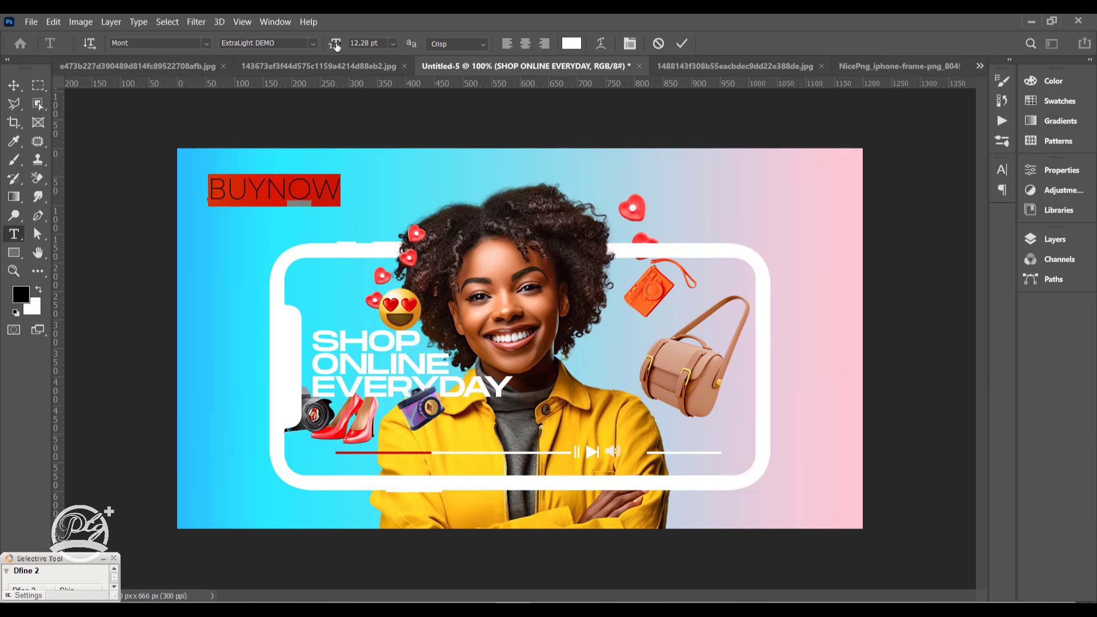
left_click_drag(336, 45, 337, 49)
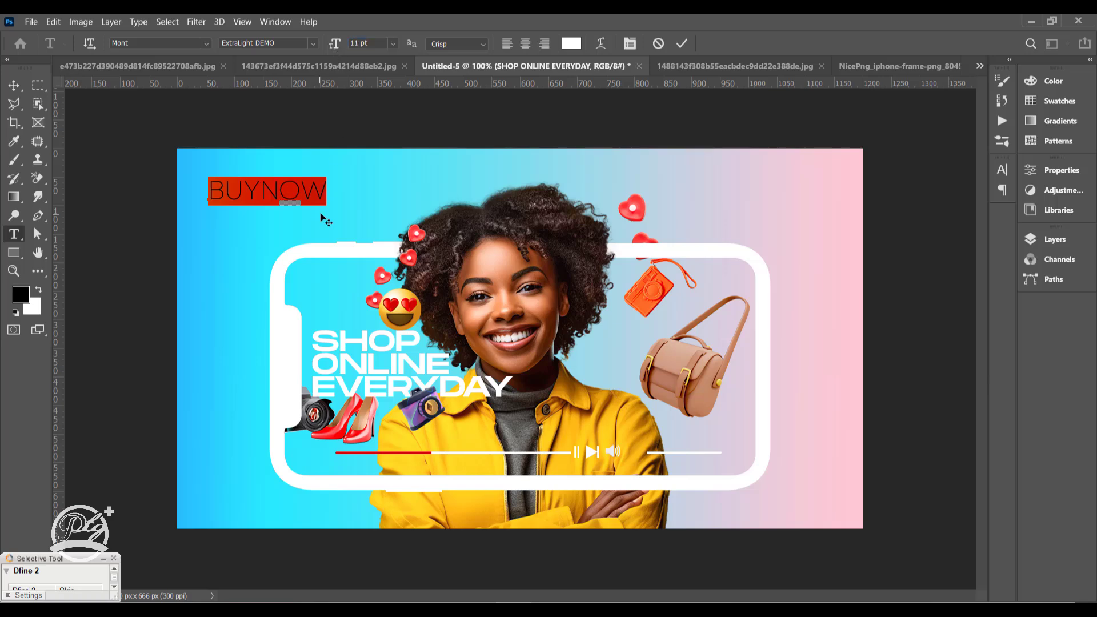
Set only the word BUY in the BUYNOW text to the Heavy DEMO weight and commit the edit.
left_click(259, 184)
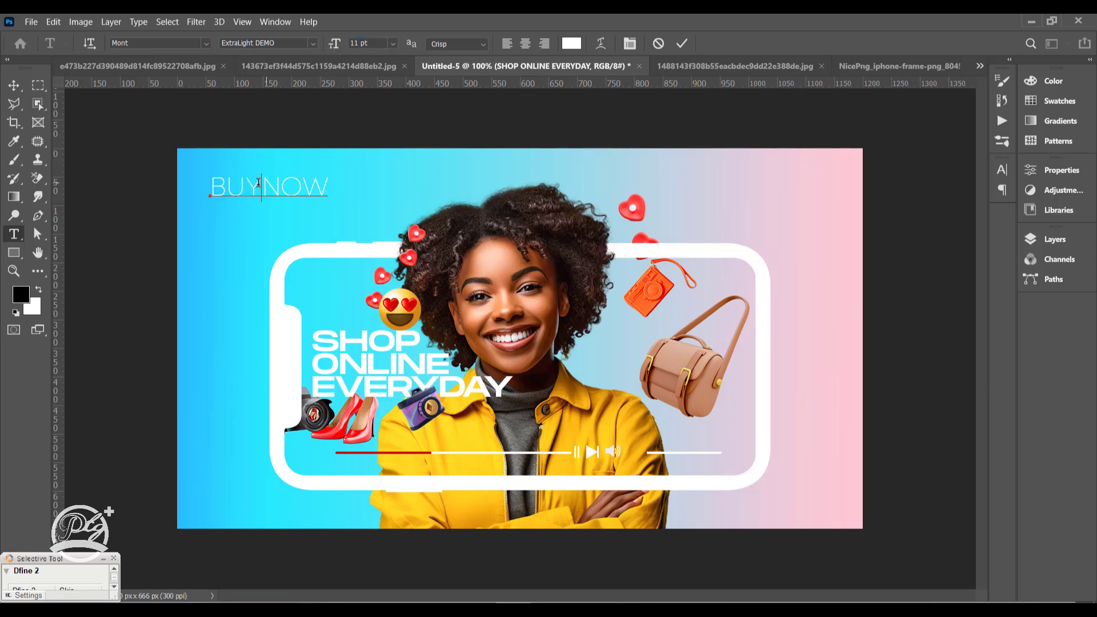
left_click_drag(258, 183, 227, 152)
left_click(299, 45)
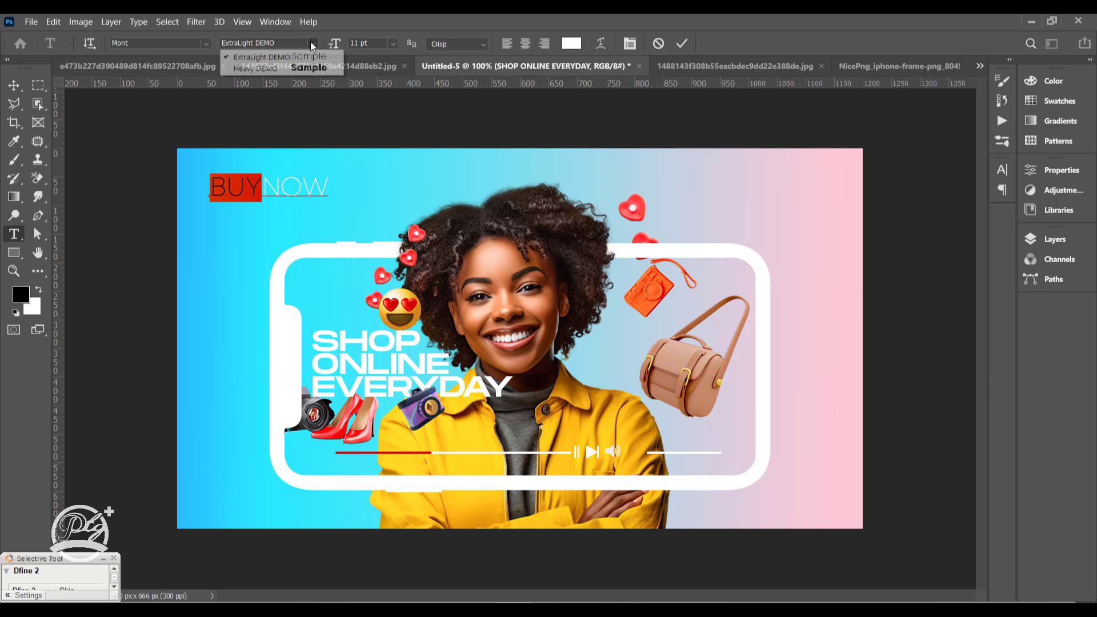
left_click(285, 69)
left_click(25, 92)
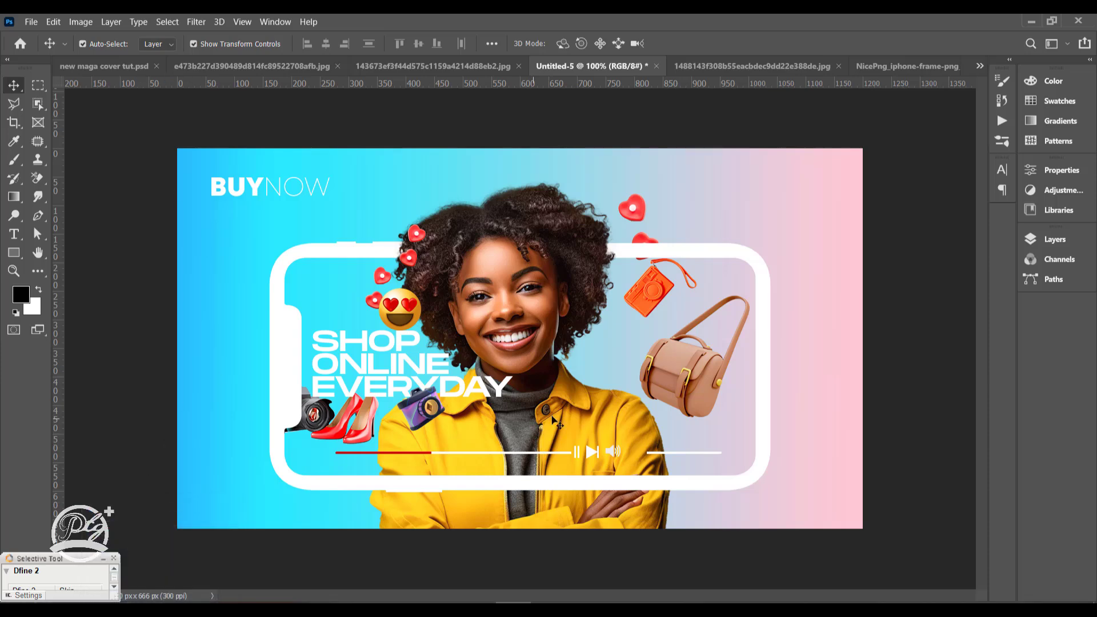
left_click(547, 298)
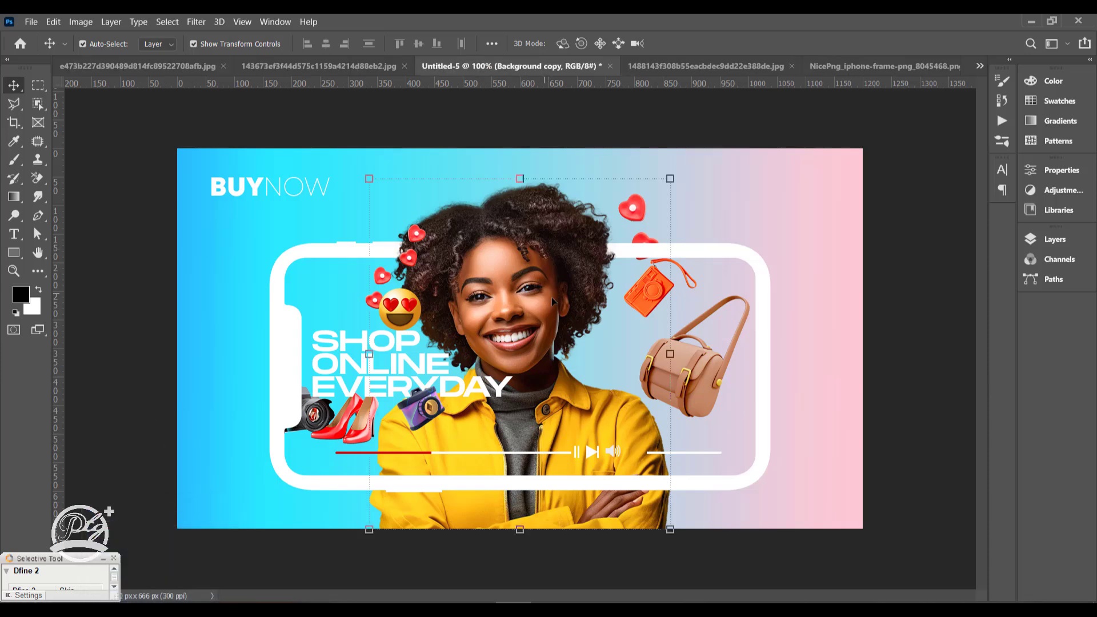
left_click(1050, 240)
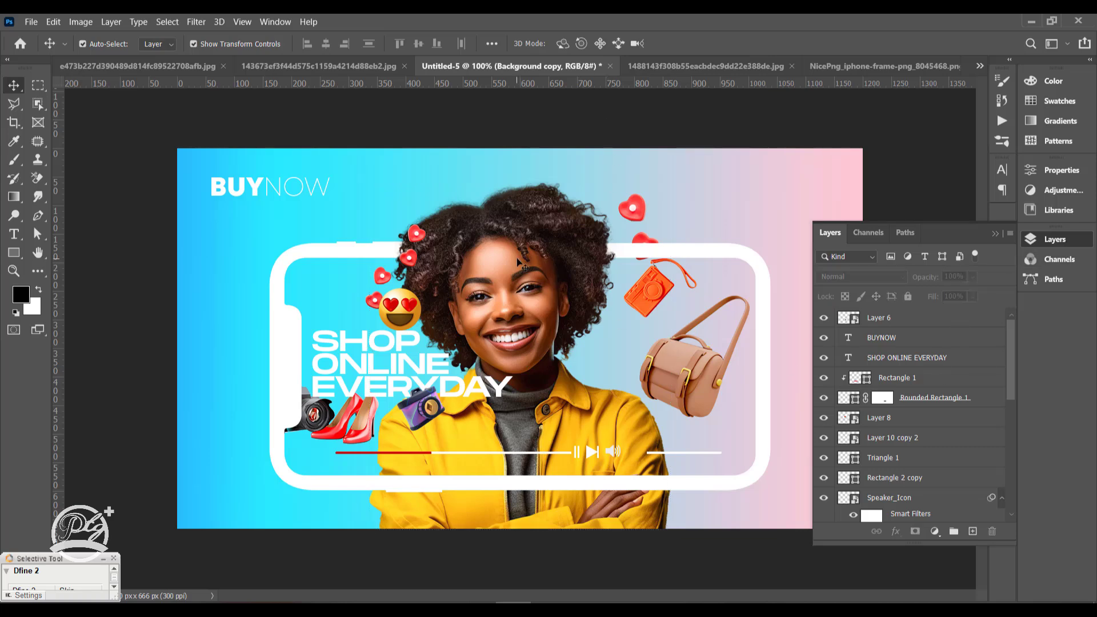
scroll(914, 417, "down", 5)
scroll(1011, 423, "down", 2)
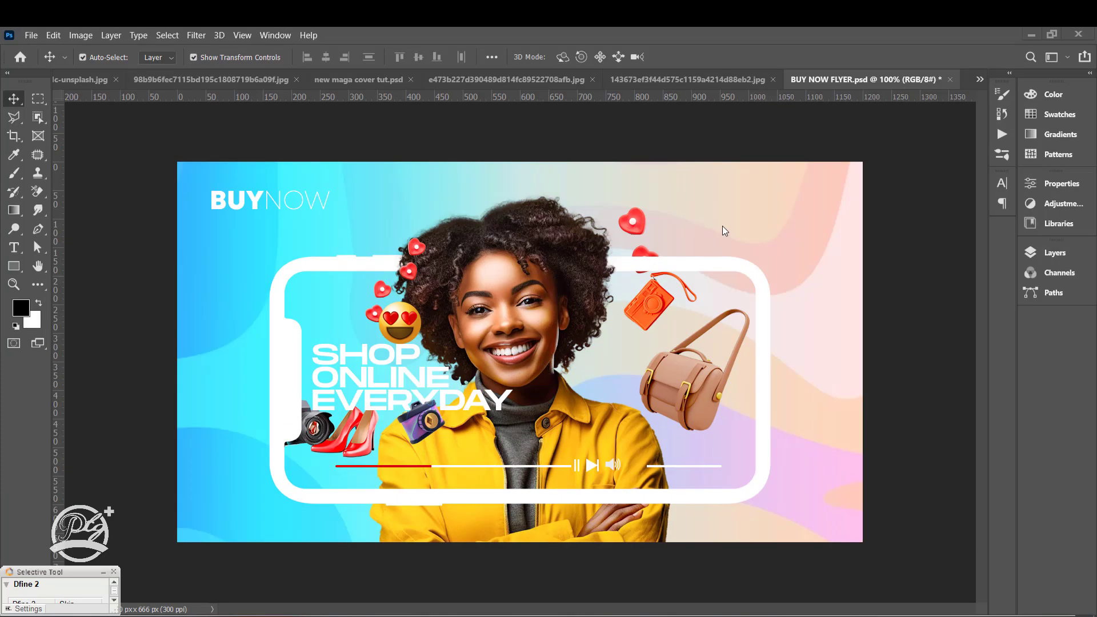
Hide and reshow the wavy pattern layer, Layer 13, to compare the background with and without it.
left_click(1055, 252)
left_click(823, 526)
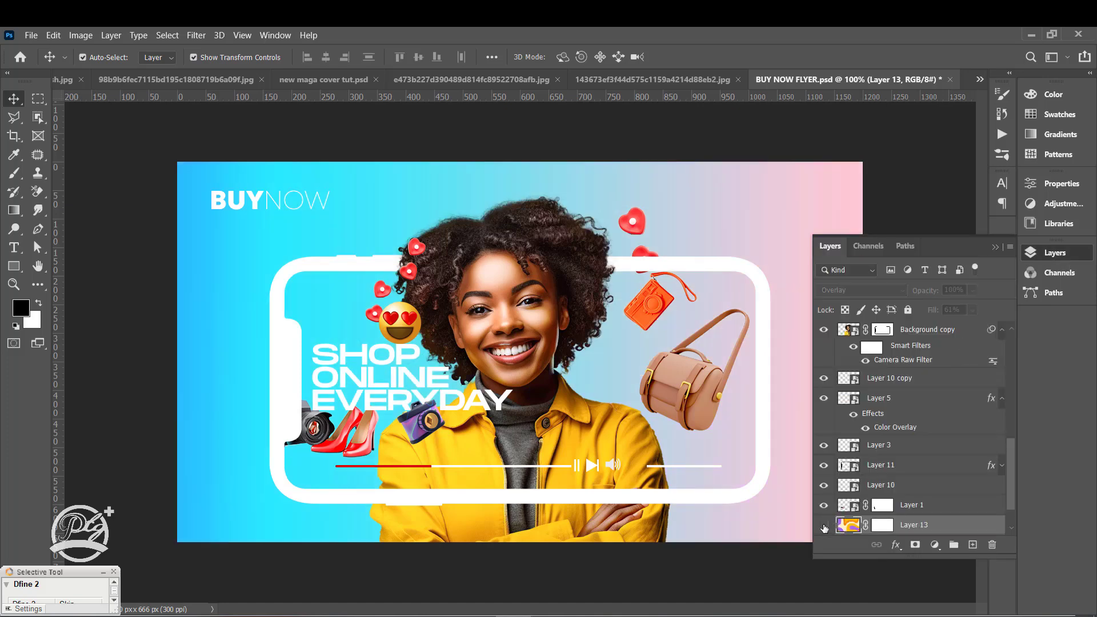
left_click(824, 526)
Set the wavy pattern layer's blend mode to Overlay and save the document.
left_click(854, 290)
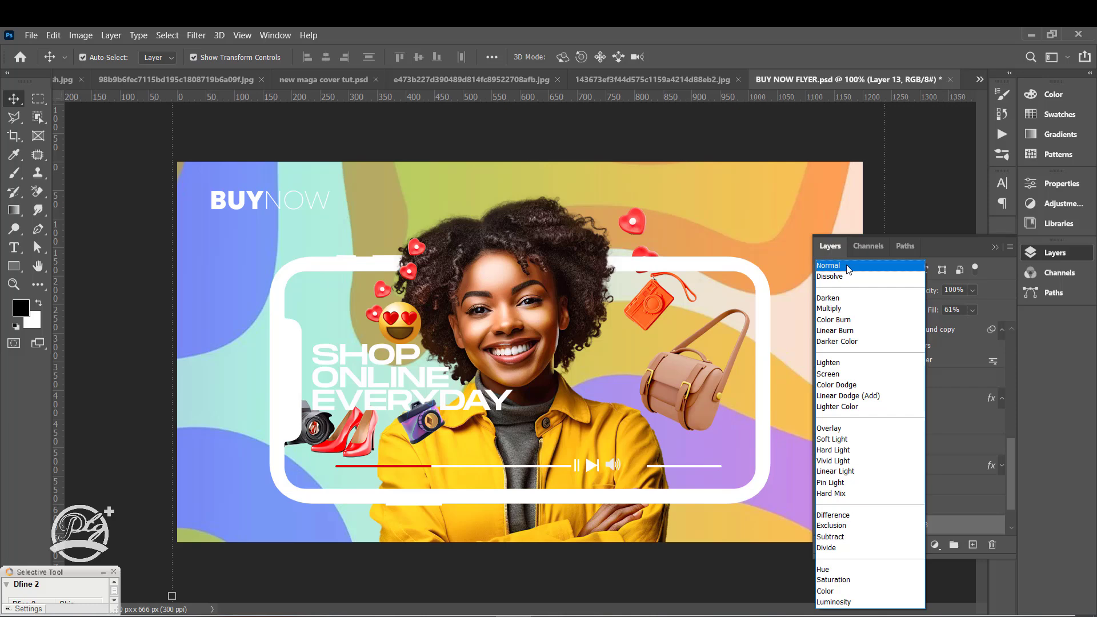
left_click(842, 429)
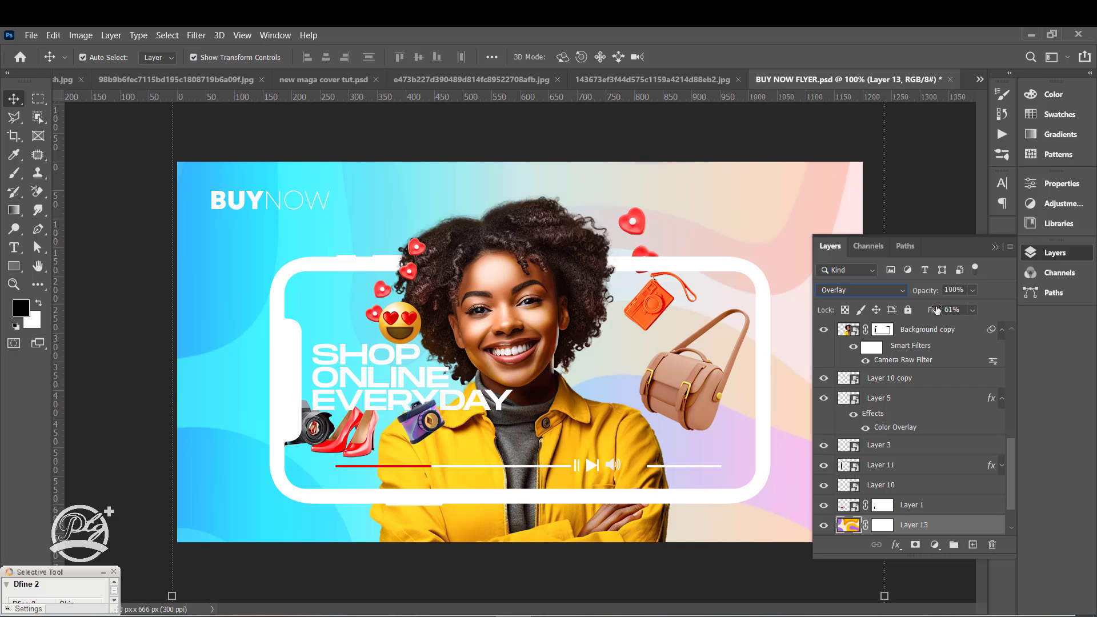
left_click_drag(937, 309, 931, 311)
left_click(995, 246)
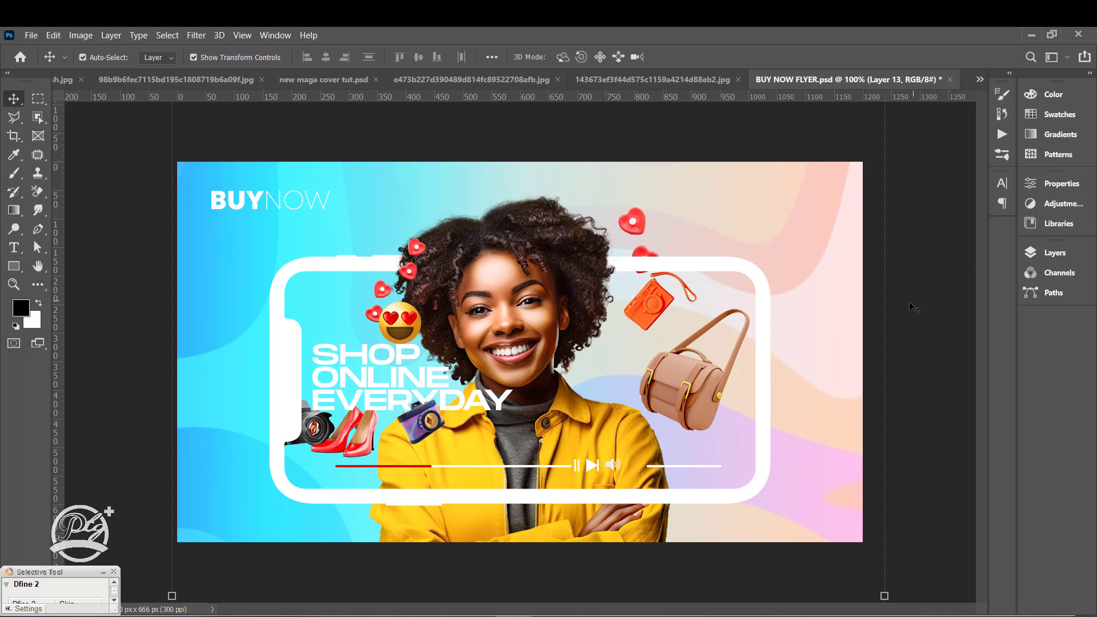
left_click(924, 340)
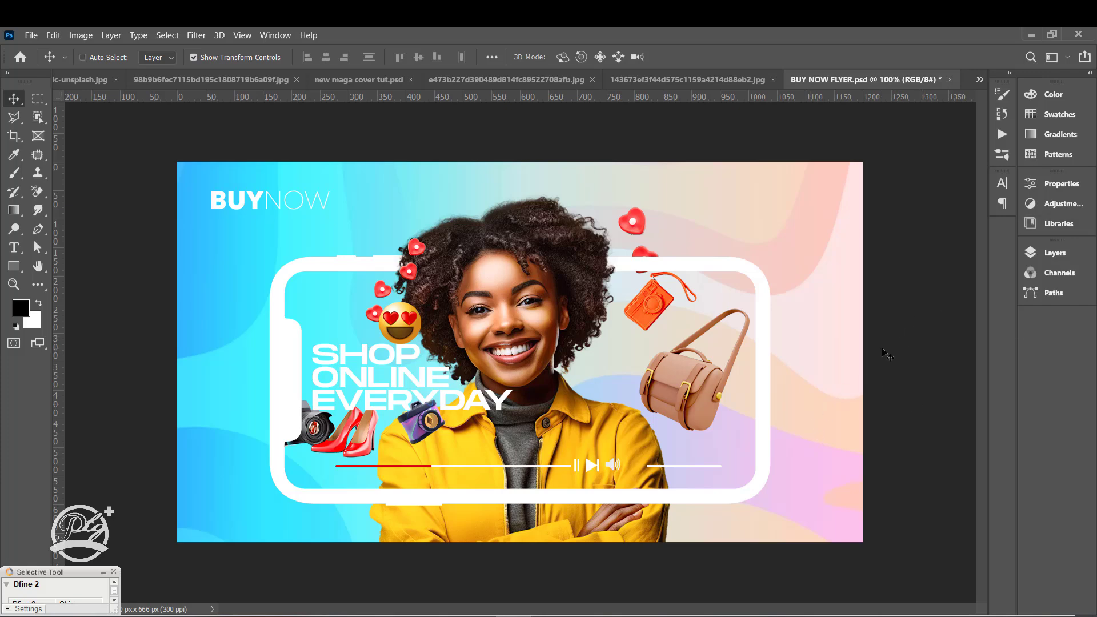
key("ctrl+s")
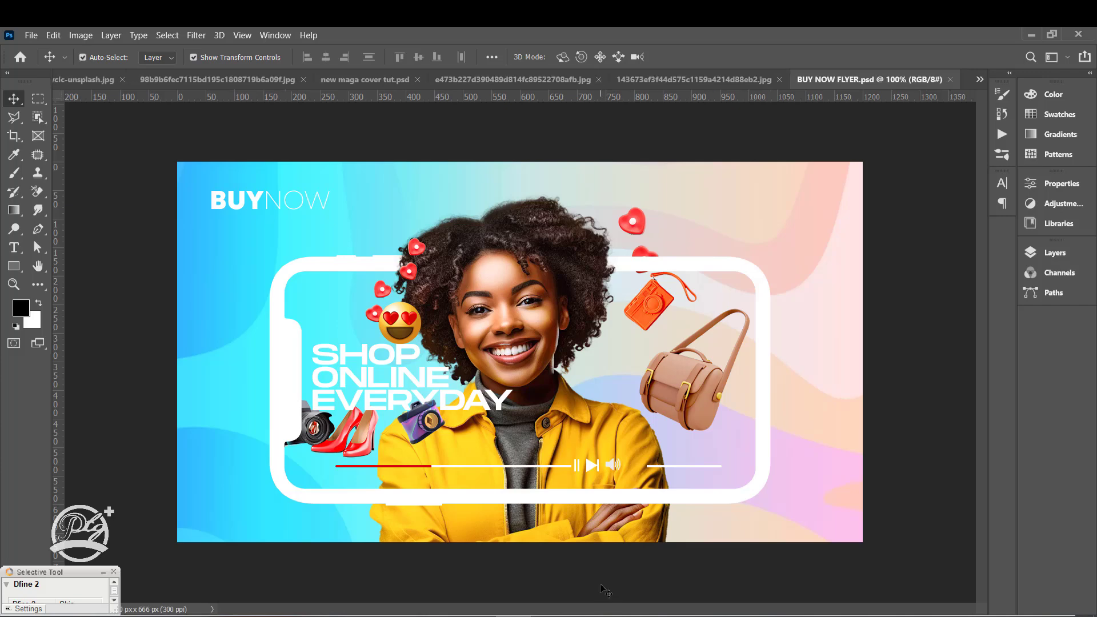
Hide every layer except the white base, and turn on the gradient fill, wavy pattern and black-camera-and-heels layers.
left_click(1049, 252)
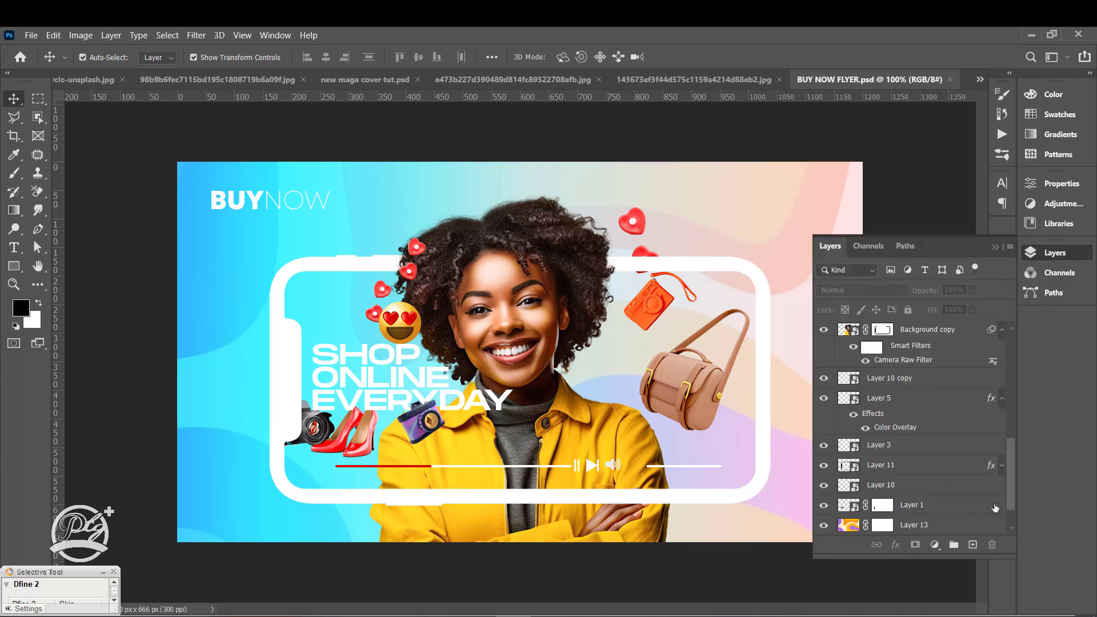
scroll(1011, 485, "down", 2)
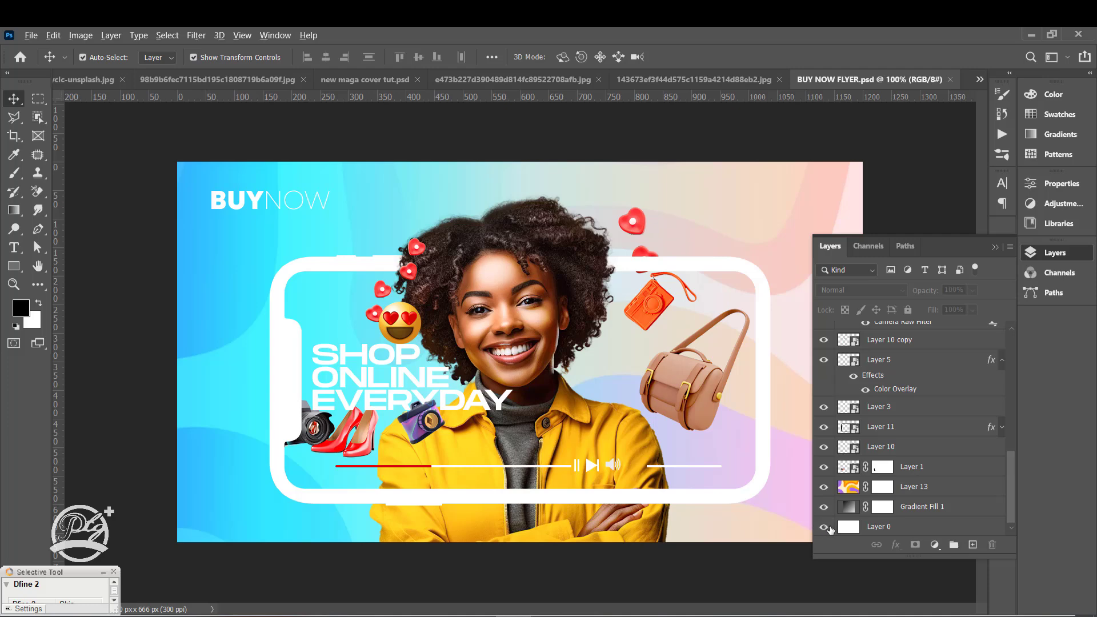
left_click(824, 526, "alt")
left_click(824, 507)
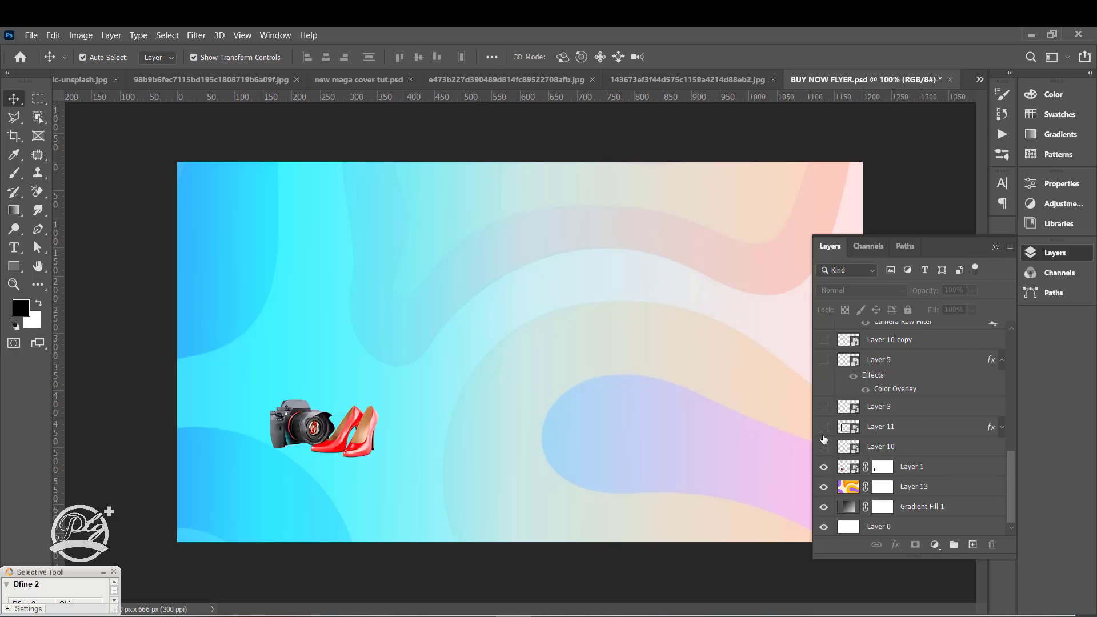
Show the layers with the phone frame, right-hand hearts, orange camera, brown handbag and left-hand hearts.
left_click(823, 427)
left_click(823, 447)
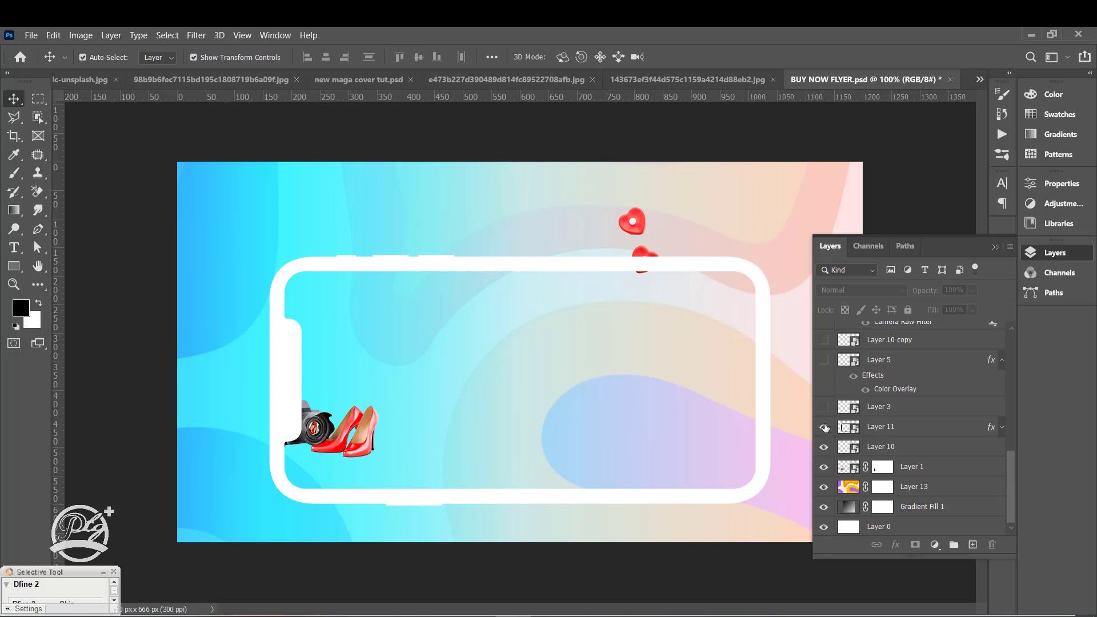
left_click(824, 406)
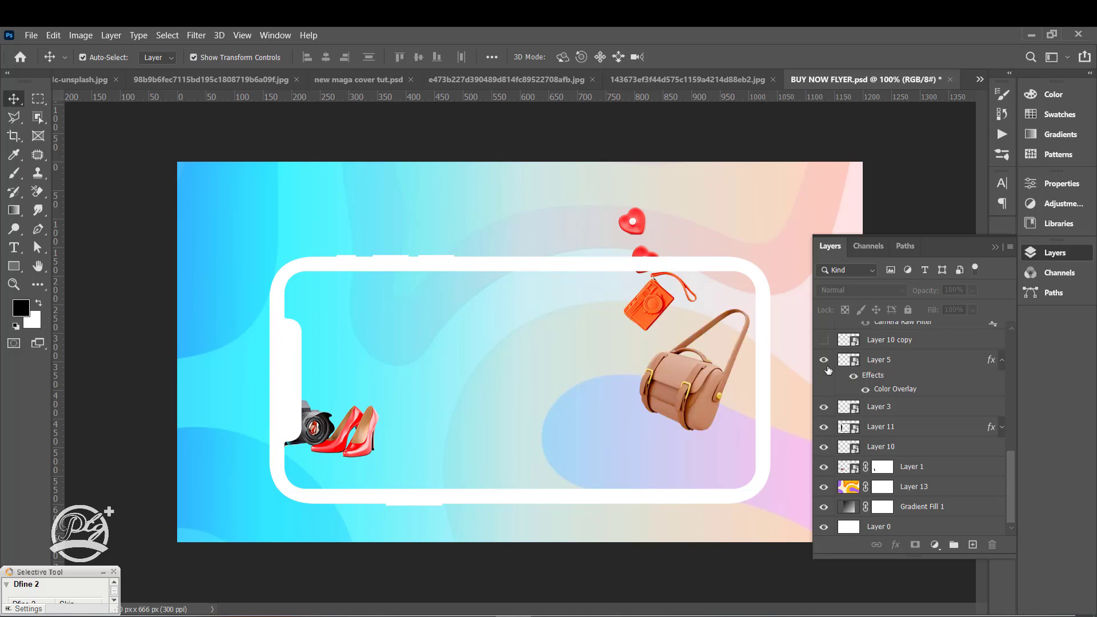
left_click(824, 340)
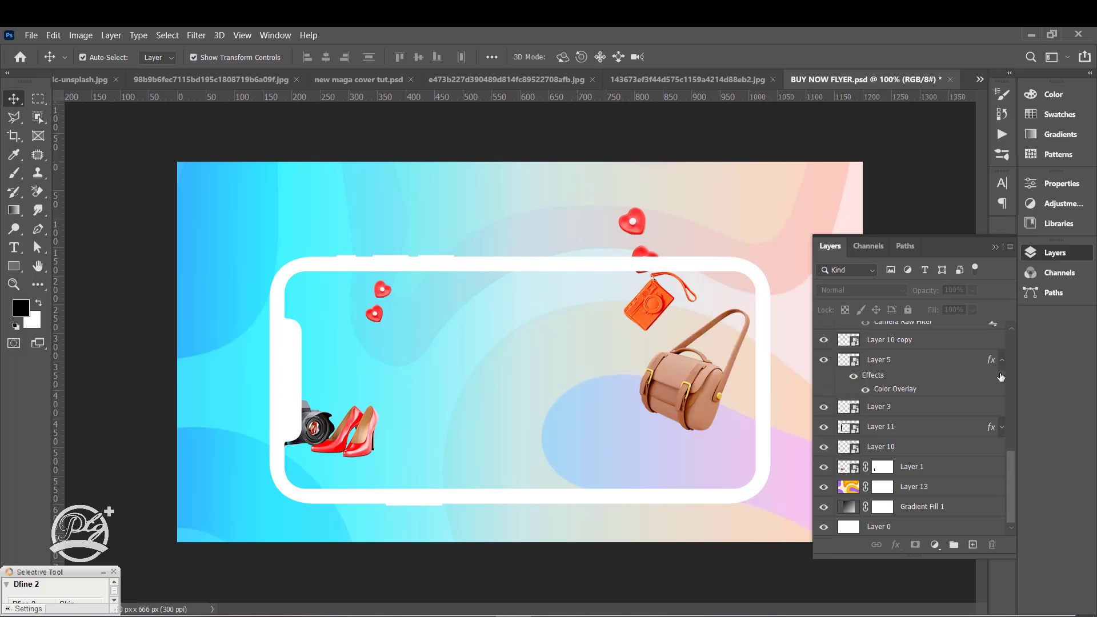
Show the woman's portrait layer, Background copy, together with Layer 12 and the Curves 1 adjustment above it.
scroll(1011, 480, "up", 3)
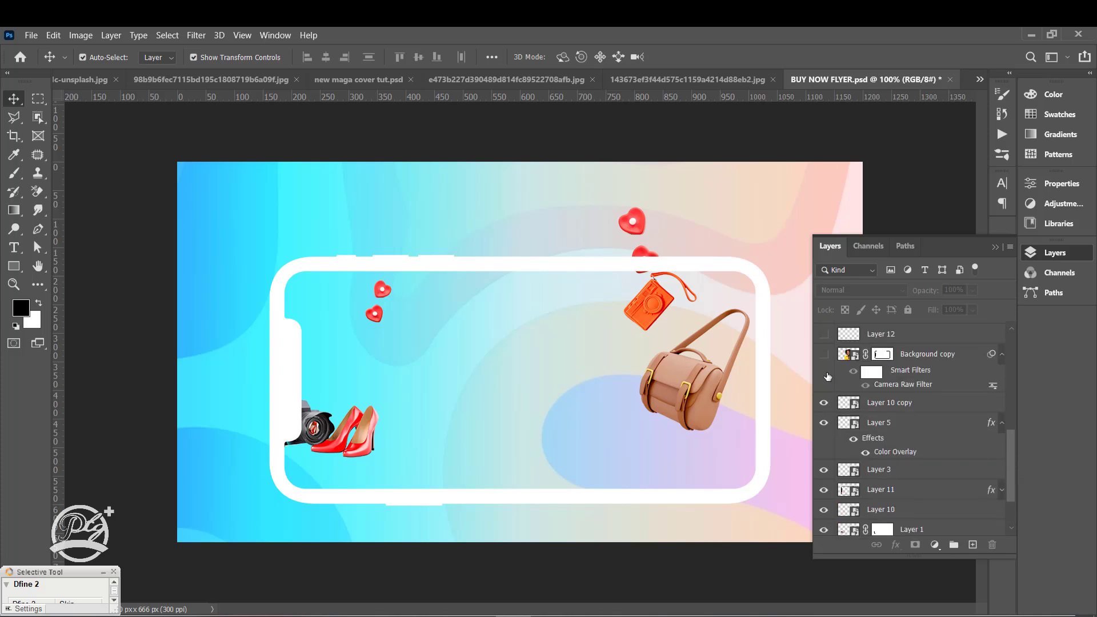
left_click(823, 353)
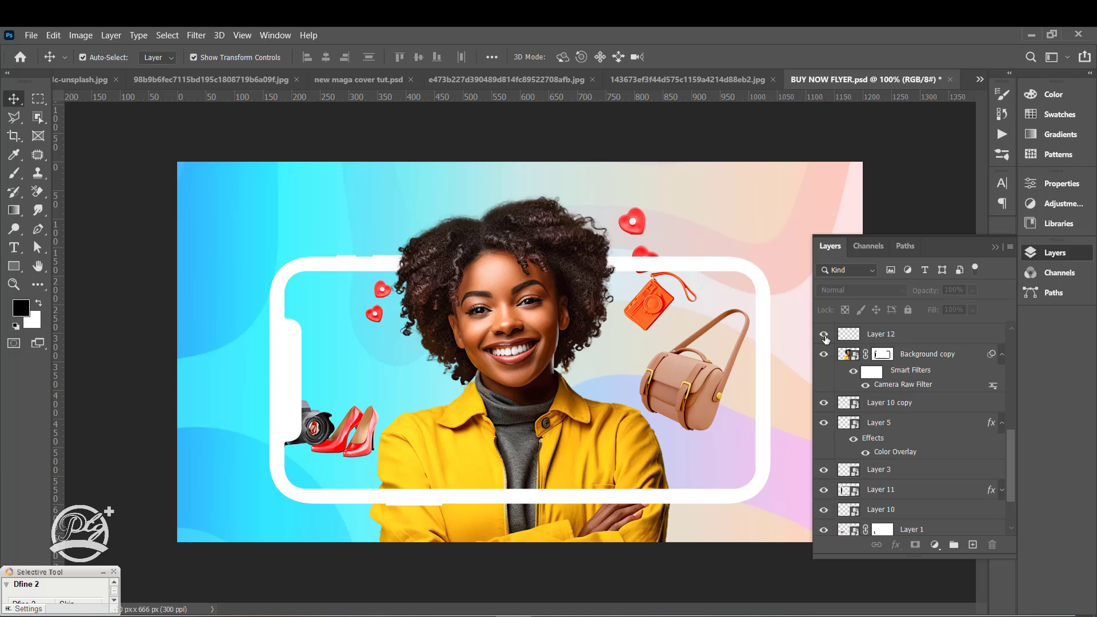
scroll(914, 422, "up", 3)
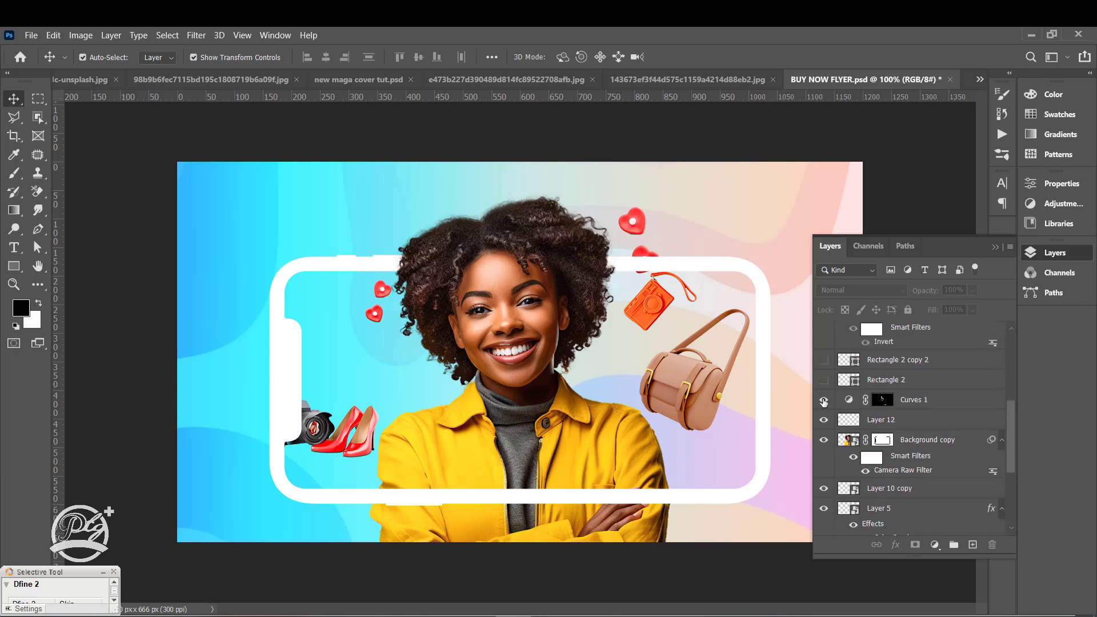
left_click(823, 400)
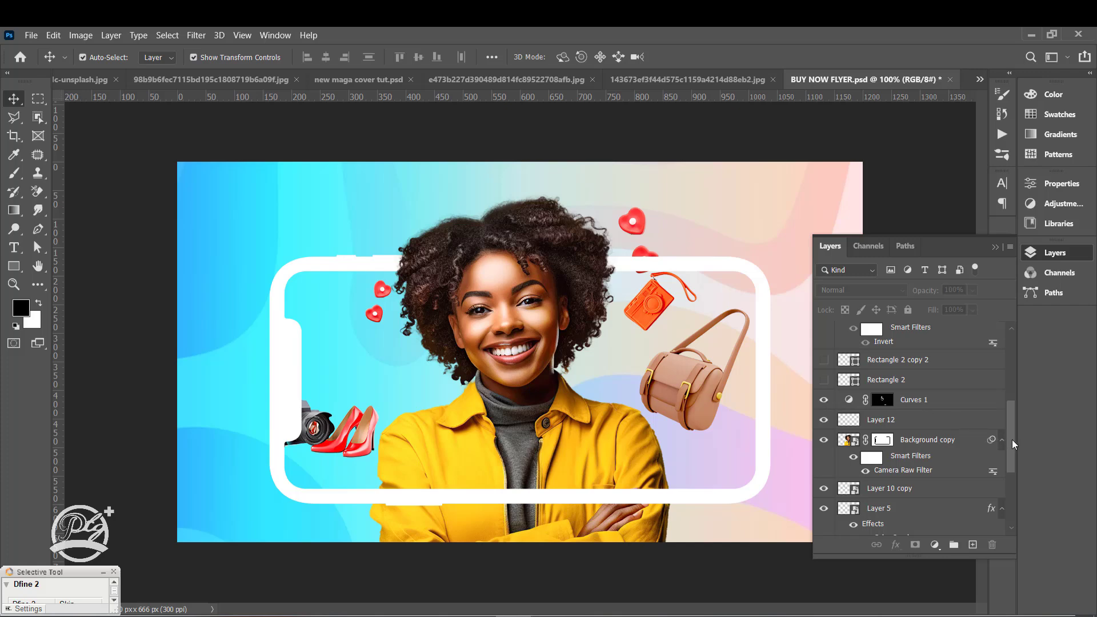
Show the pause, next and speaker icon layers, plus the hearts beside her hair, heart-eyes emoji and playback progress bar.
scroll(1014, 444, "up", 3)
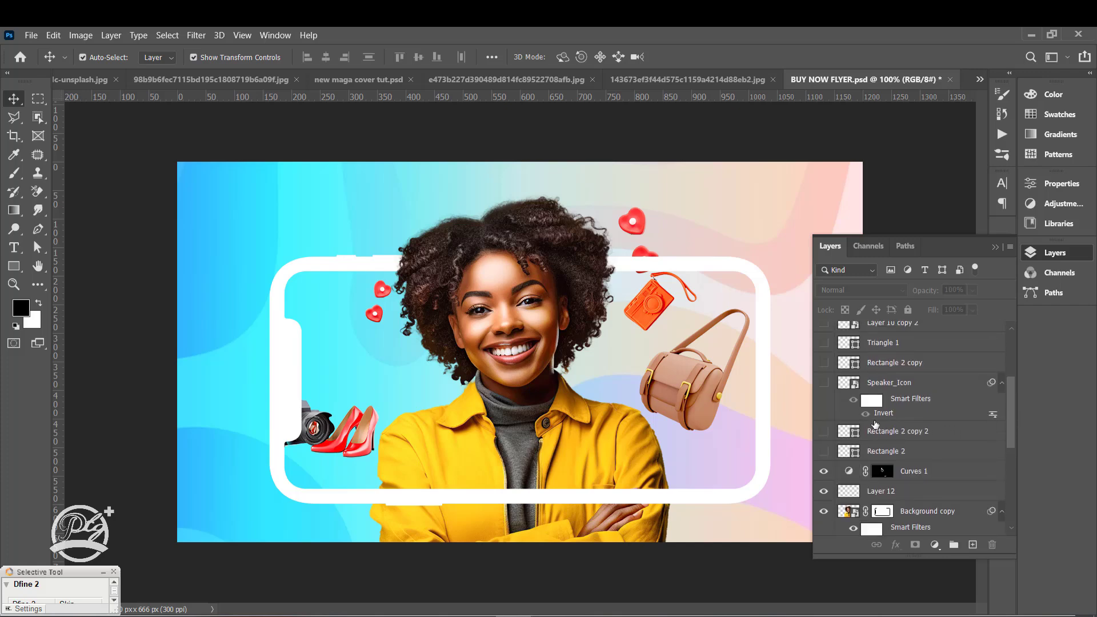
left_click(823, 451)
left_click(823, 382)
left_click(826, 342)
left_click(824, 325)
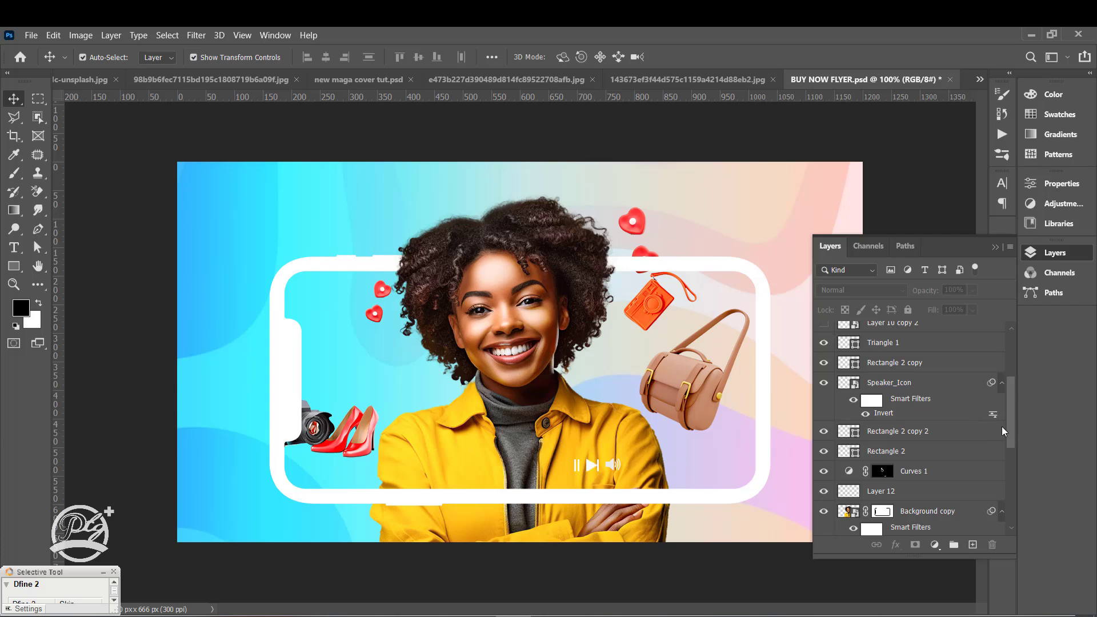
scroll(1012, 423, "up", 4)
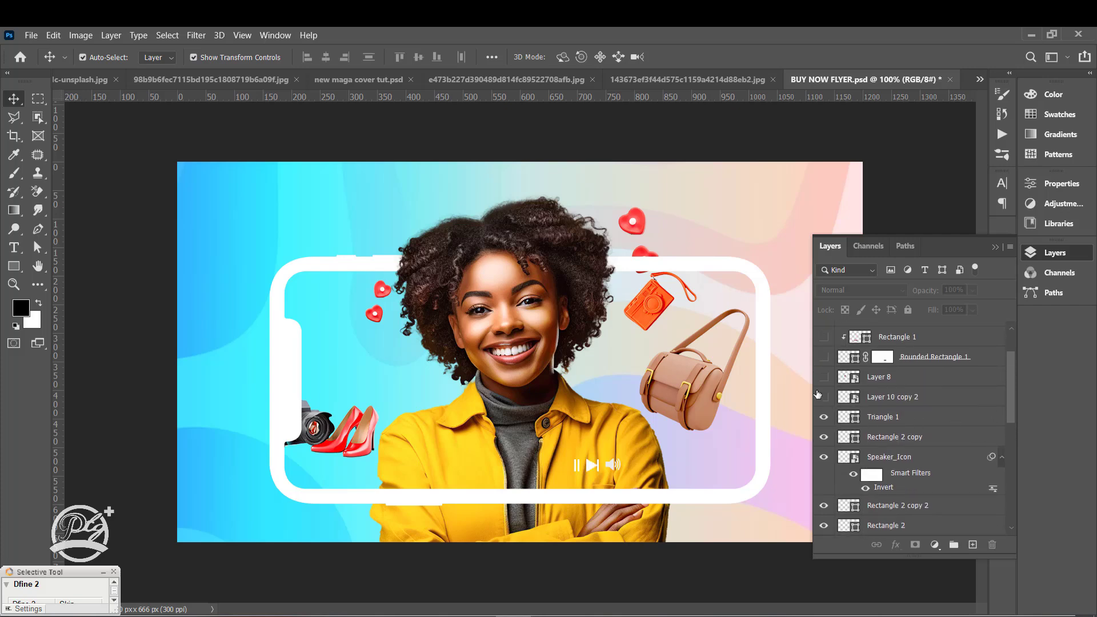
left_click(823, 397)
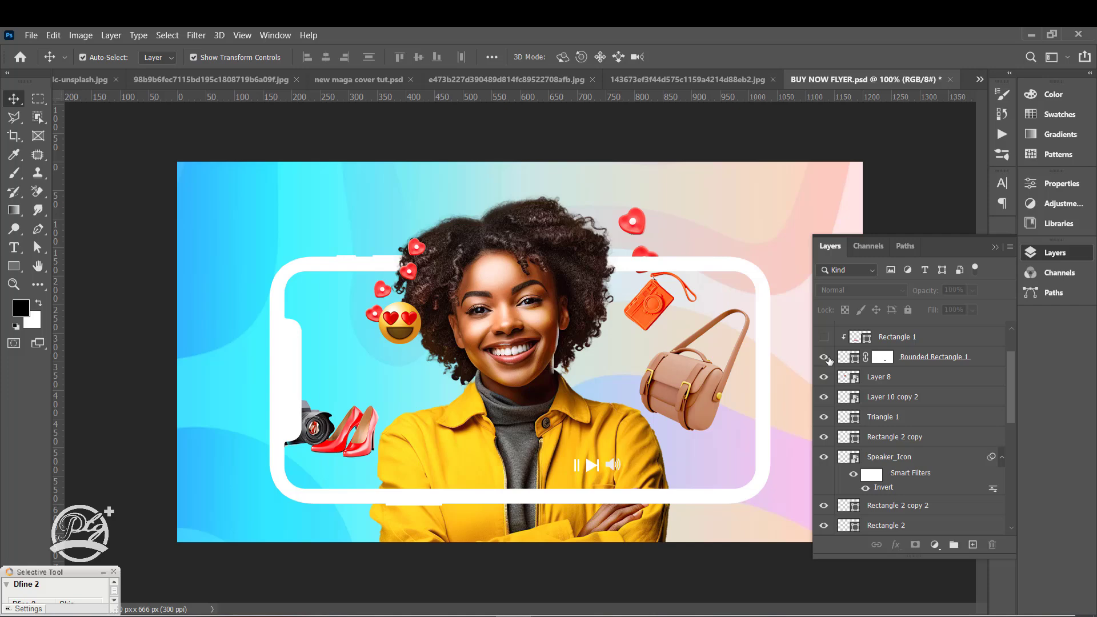
Show the SHOP ONLINE EVERYDAY headline, BUYNOW logo and purple camera layers, and collapse the layer list to view the whole banner.
scroll(1013, 405, "up", 3)
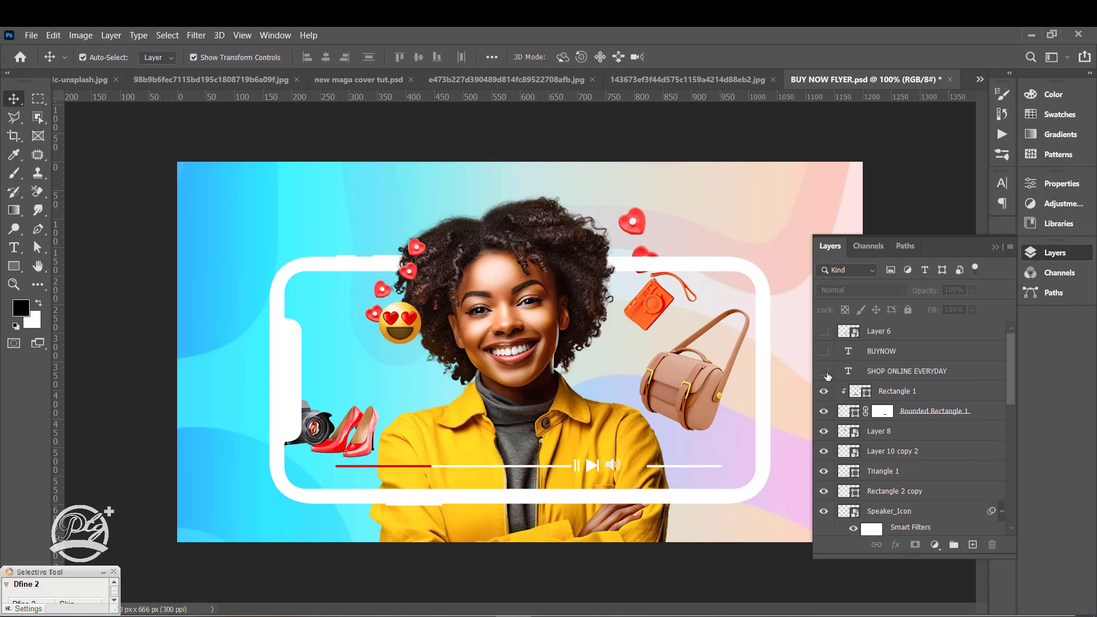
left_click(825, 371)
left_click(825, 353)
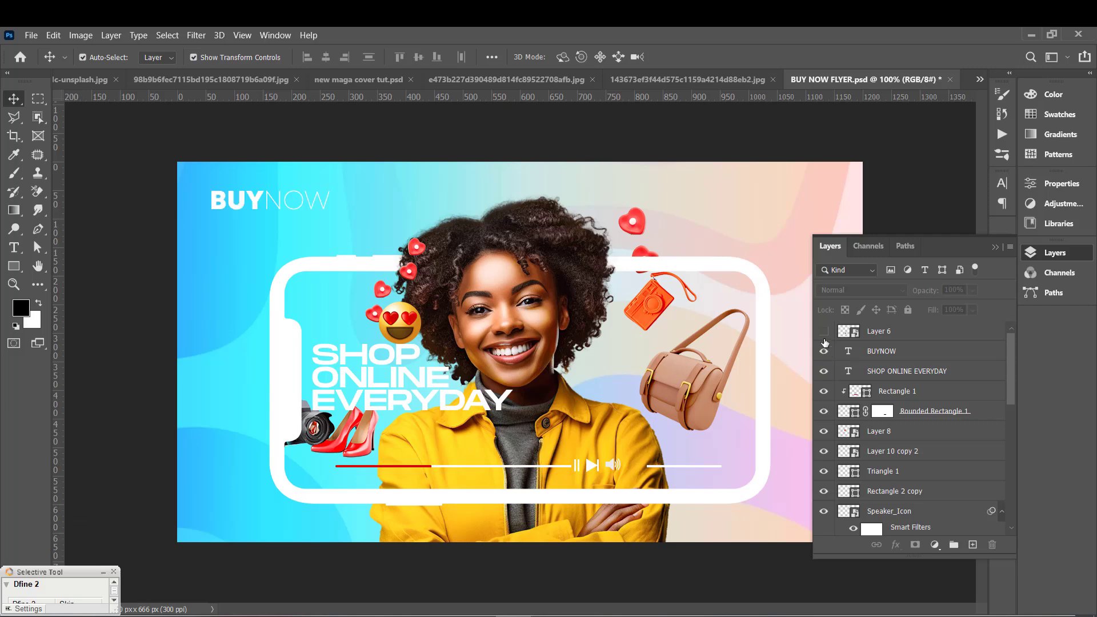
left_click(824, 332)
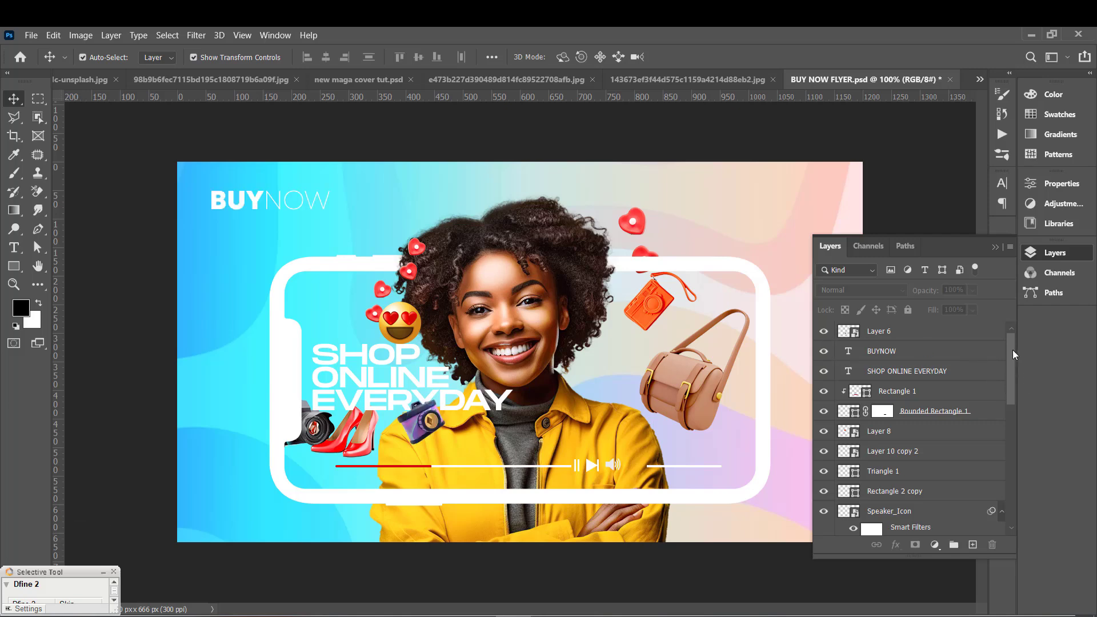
left_click(995, 247)
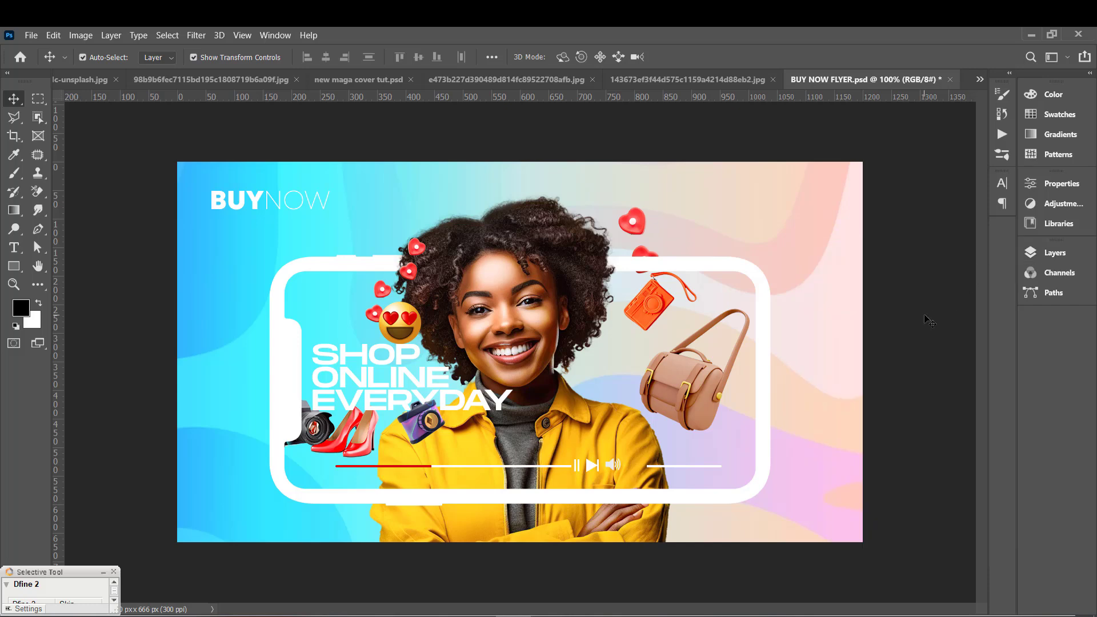
key("ctrl+minus")
key("ctrl+plus")
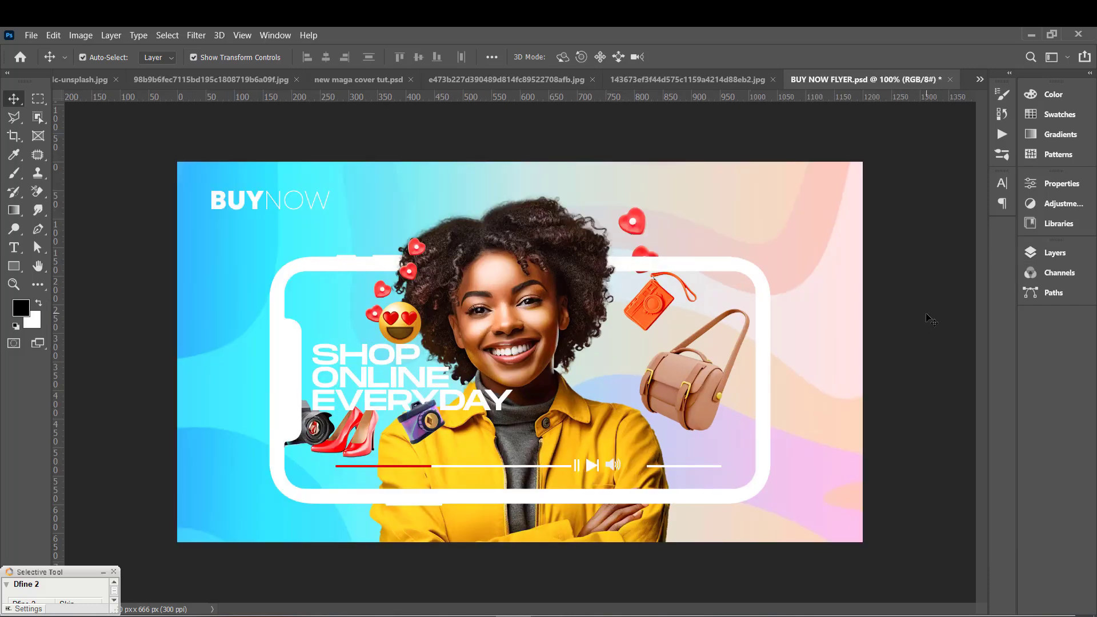